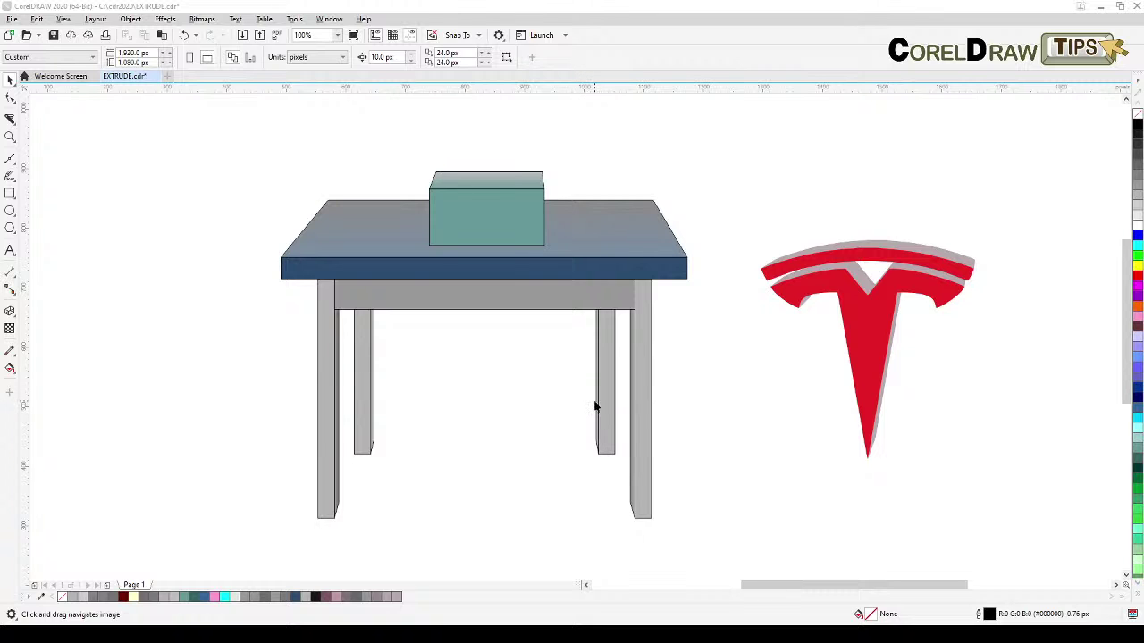
{"action": "left_click_drag", "start_coordinate": [594, 404], "coordinate": [655, 408]}
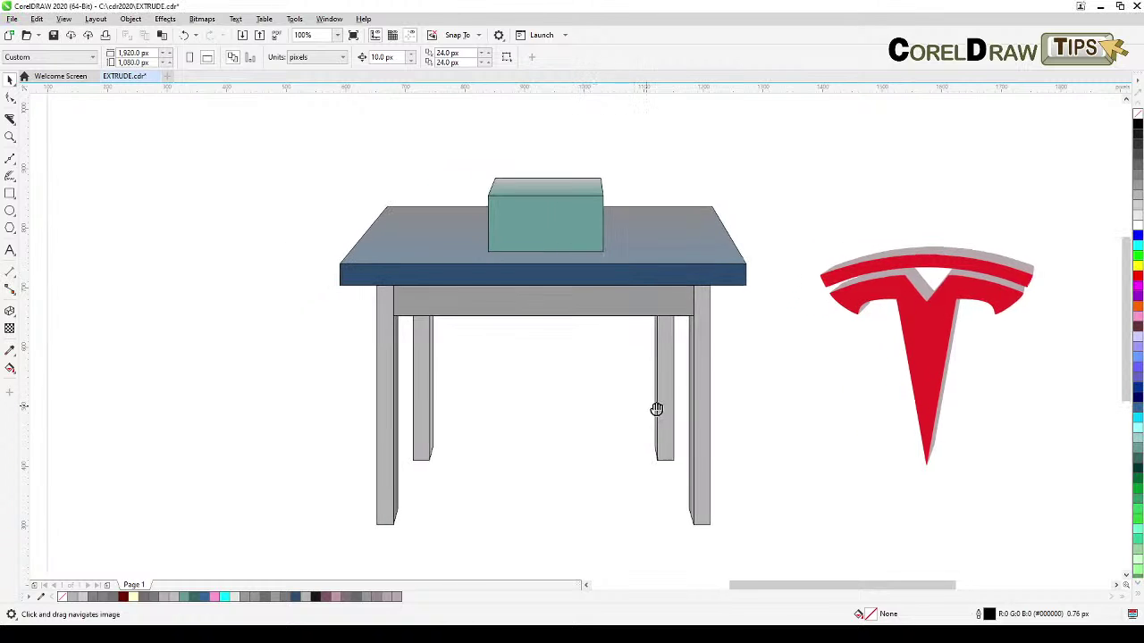
{"action": "scroll", "coordinate": [653, 408], "scroll_direction": "down", "scroll_amount": 2}
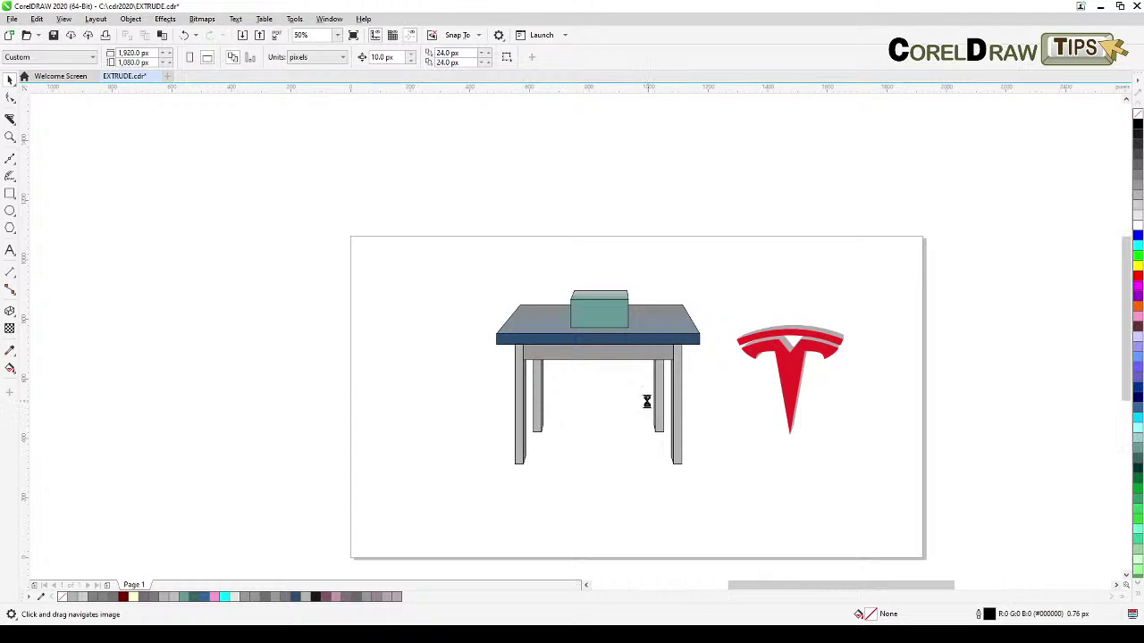
{"action": "scroll", "coordinate": [651, 404], "scroll_direction": "up", "scroll_amount": 2}
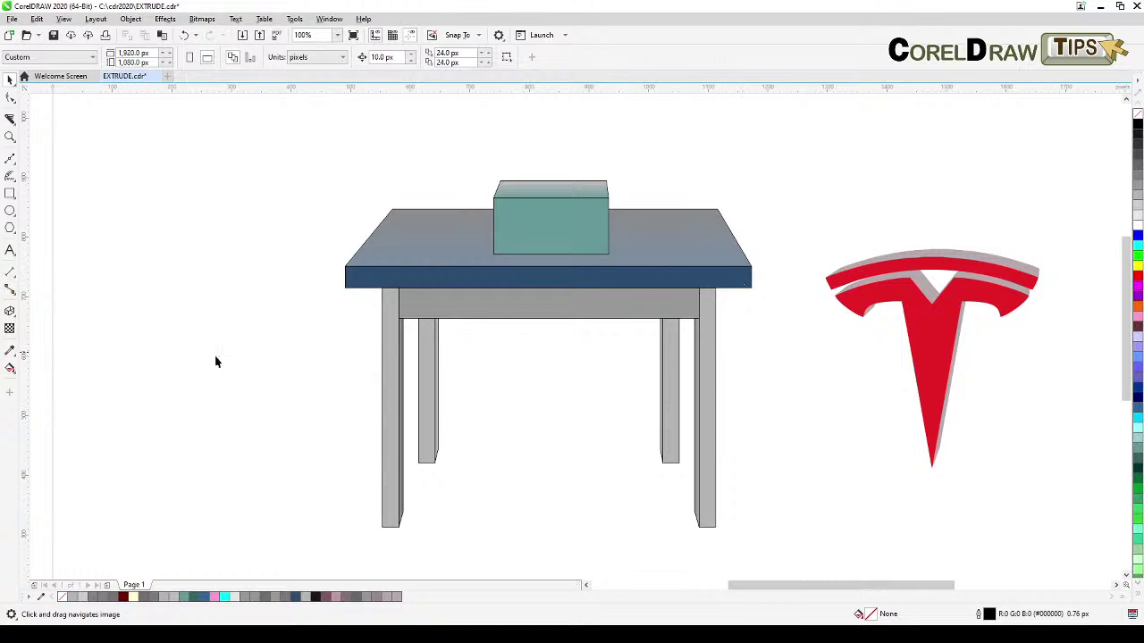
{"action": "left_click_drag", "start_coordinate": [879, 382], "coordinate": [767, 370]}
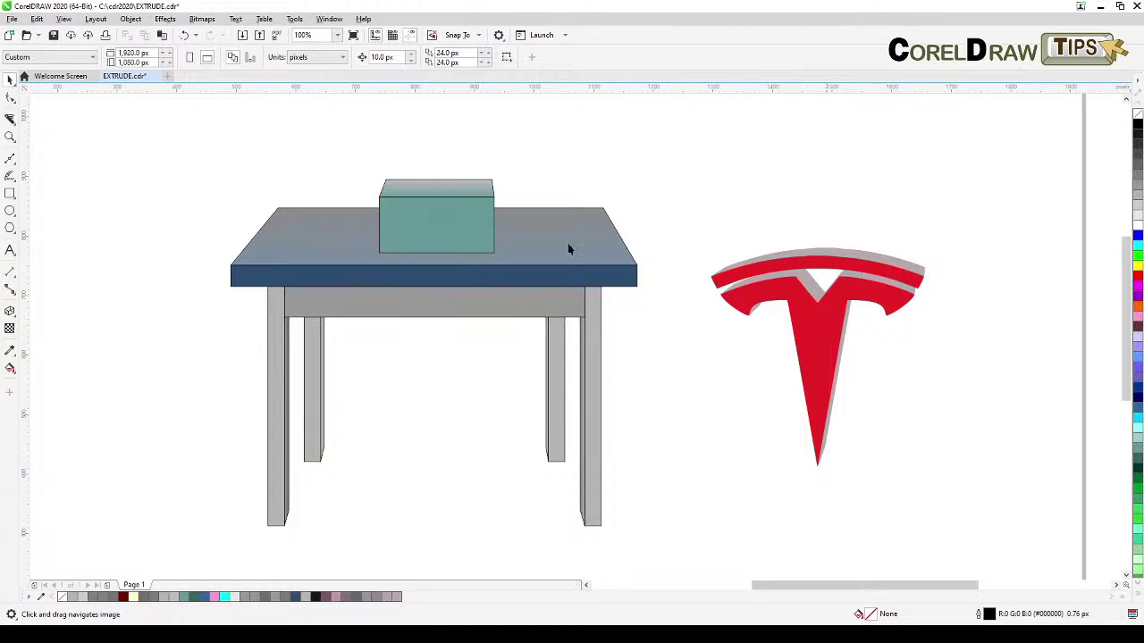
- Examine the extruded table and logo in wireframe view and return to the full-color view
{"action": "left_click", "coordinate": [64, 19]}
{"action": "left_click", "coordinate": [79, 38]}
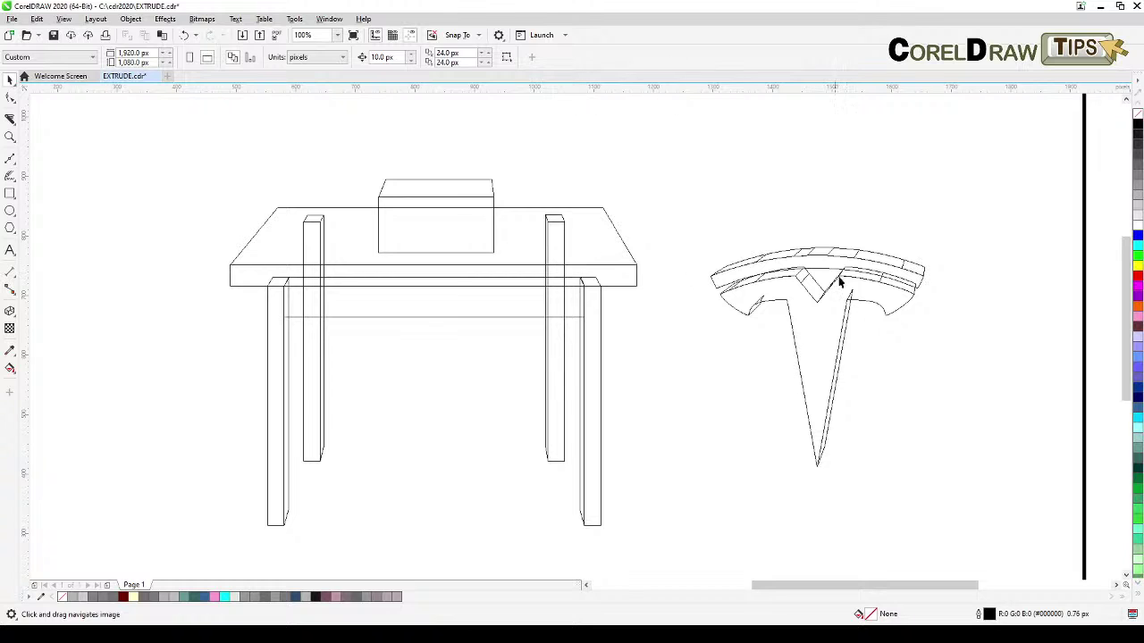
{"action": "scroll", "coordinate": [885, 288], "scroll_direction": "up", "scroll_amount": 2}
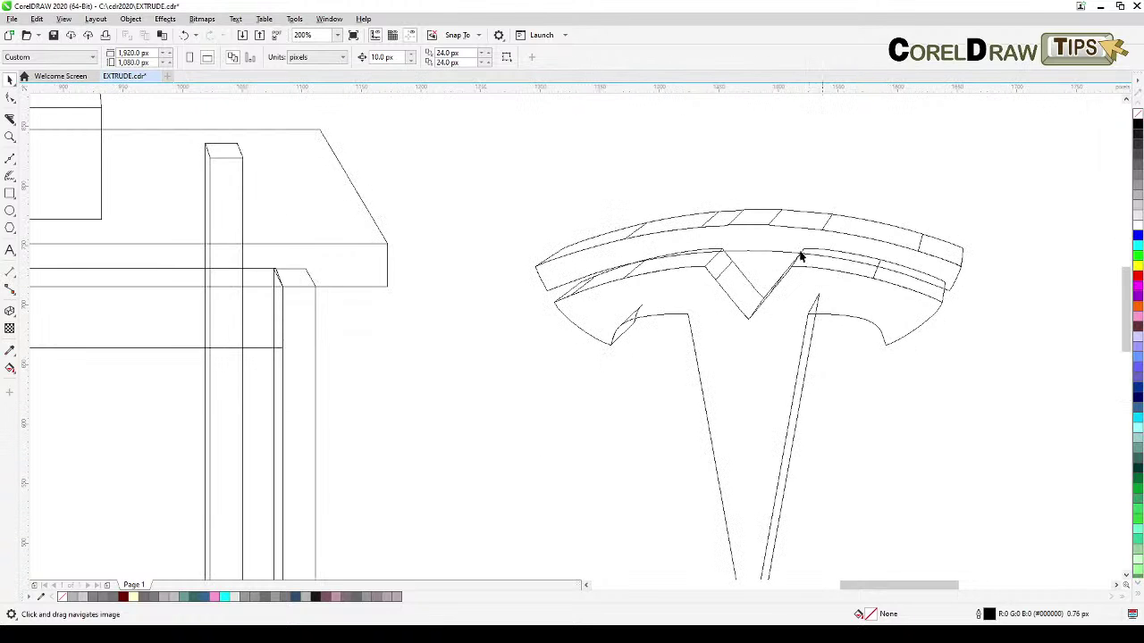
{"action": "scroll", "coordinate": [792, 268], "scroll_direction": "down", "scroll_amount": 2}
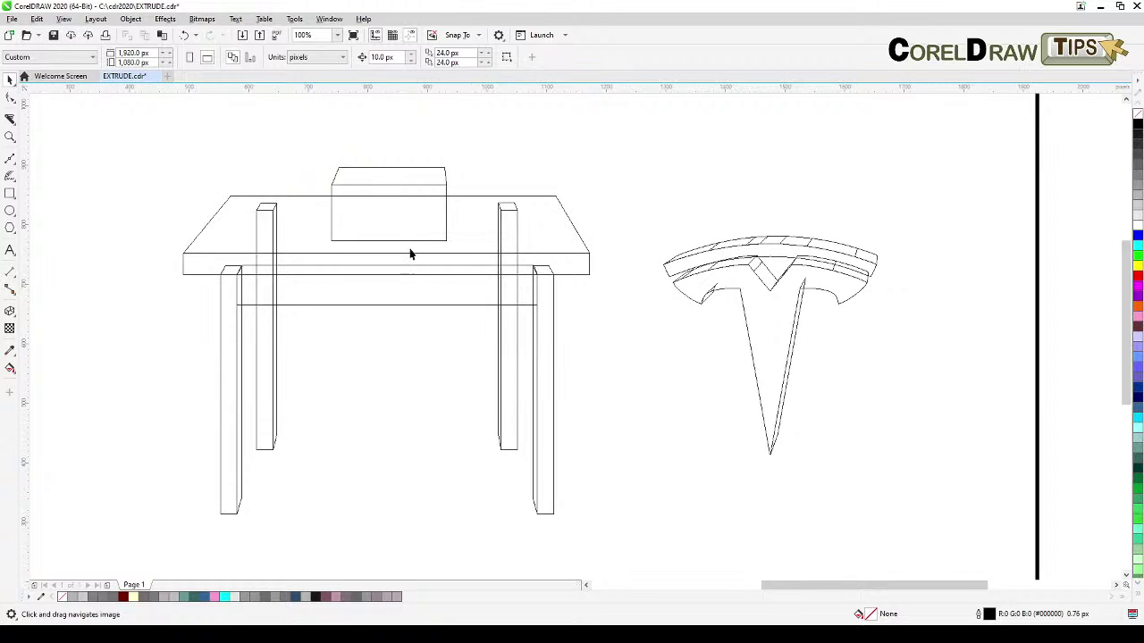
{"action": "left_click", "coordinate": [64, 19]}
{"action": "left_click", "coordinate": [81, 61]}
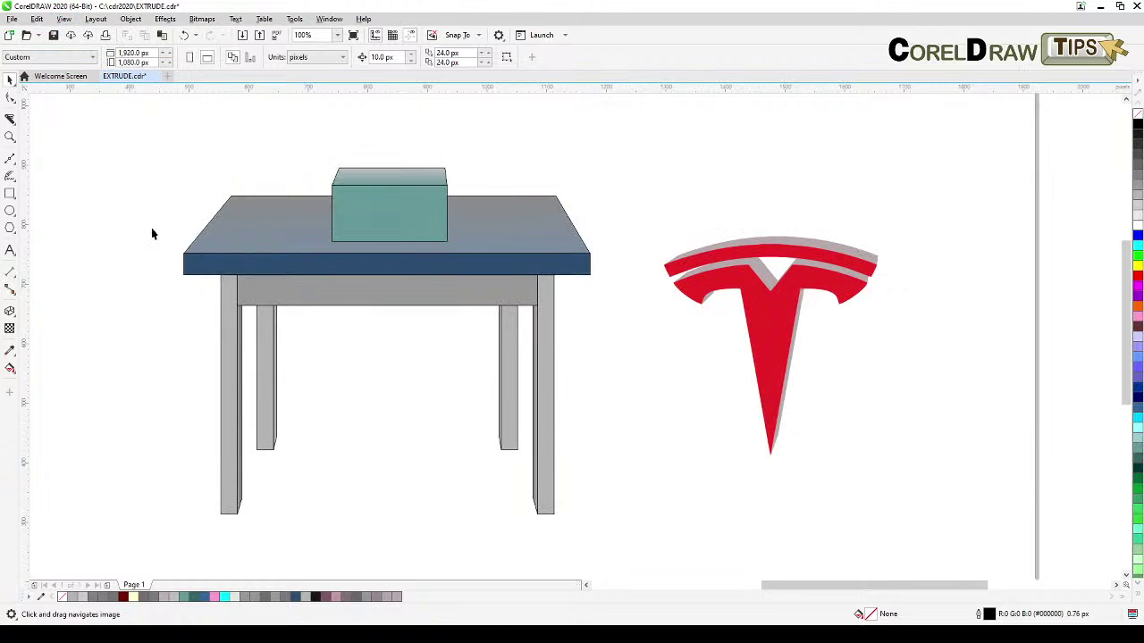
- Draw a rectangle about 165 by 122 px to the left of the table and fill it with gray R179 G179 B179
{"action": "left_click_drag", "start_coordinate": [152, 228], "coordinate": [230, 234]}
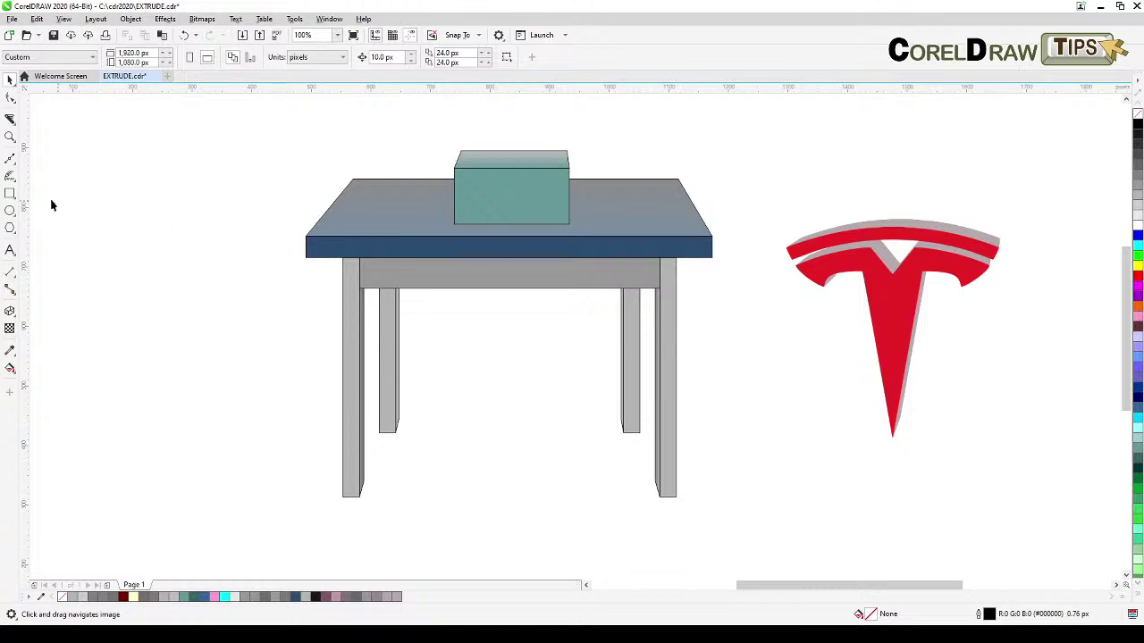
{"action": "left_click", "coordinate": [10, 193]}
{"action": "left_click_drag", "start_coordinate": [92, 169], "coordinate": [193, 244]}
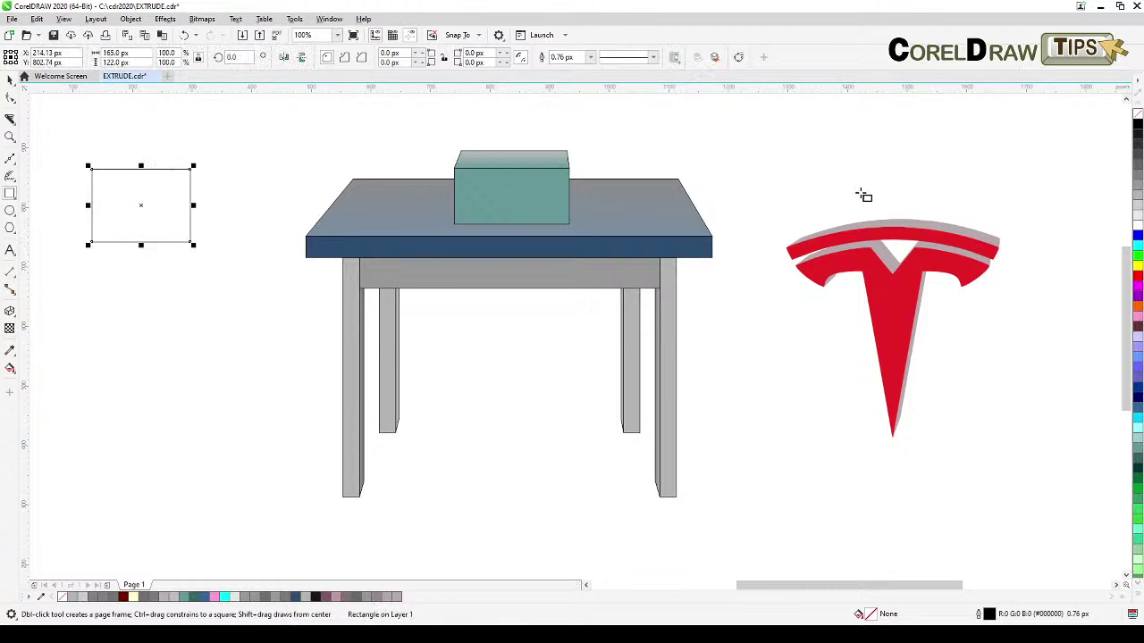
{"action": "left_click", "coordinate": [1138, 199]}
{"action": "left_click_drag", "start_coordinate": [273, 214], "coordinate": [461, 313]}
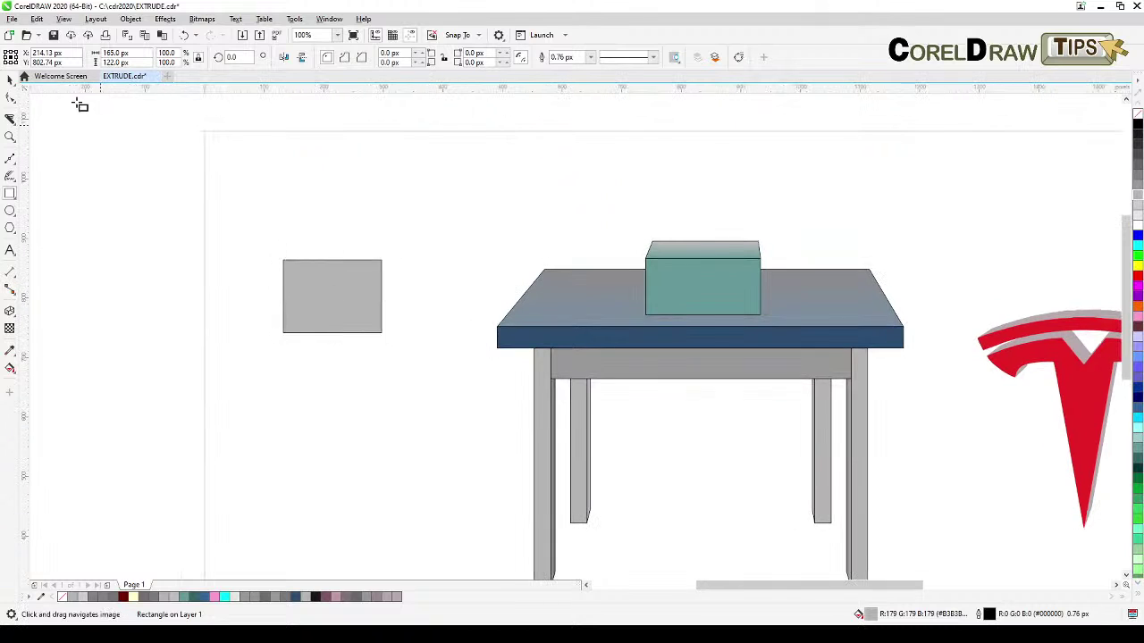
{"action": "left_click", "coordinate": [8, 82]}
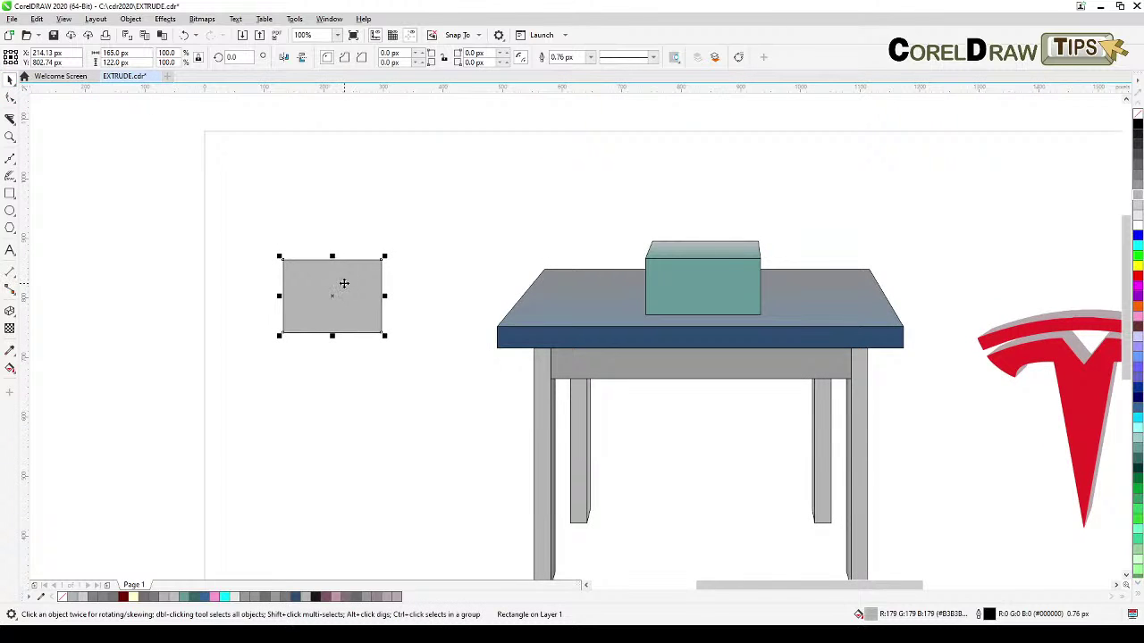
- Extrude the gray rectangle up and to the right, with the vanishing point at about 162.5, 157.5 px
{"action": "scroll", "coordinate": [344, 284], "scroll_direction": "up", "scroll_amount": 2}
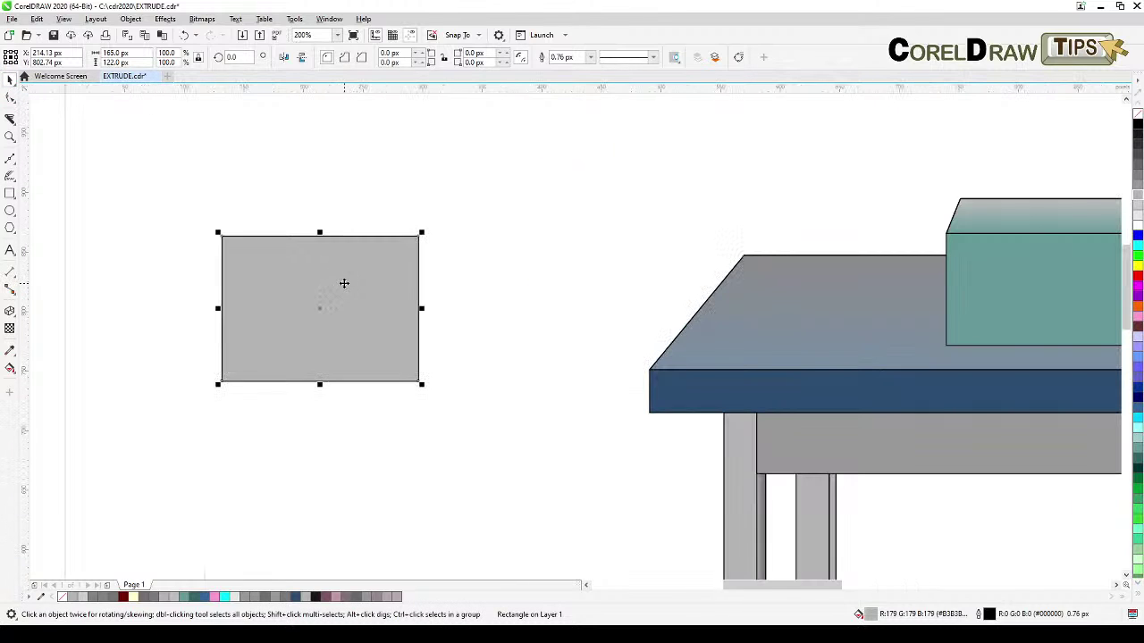
{"action": "left_click", "coordinate": [10, 311]}
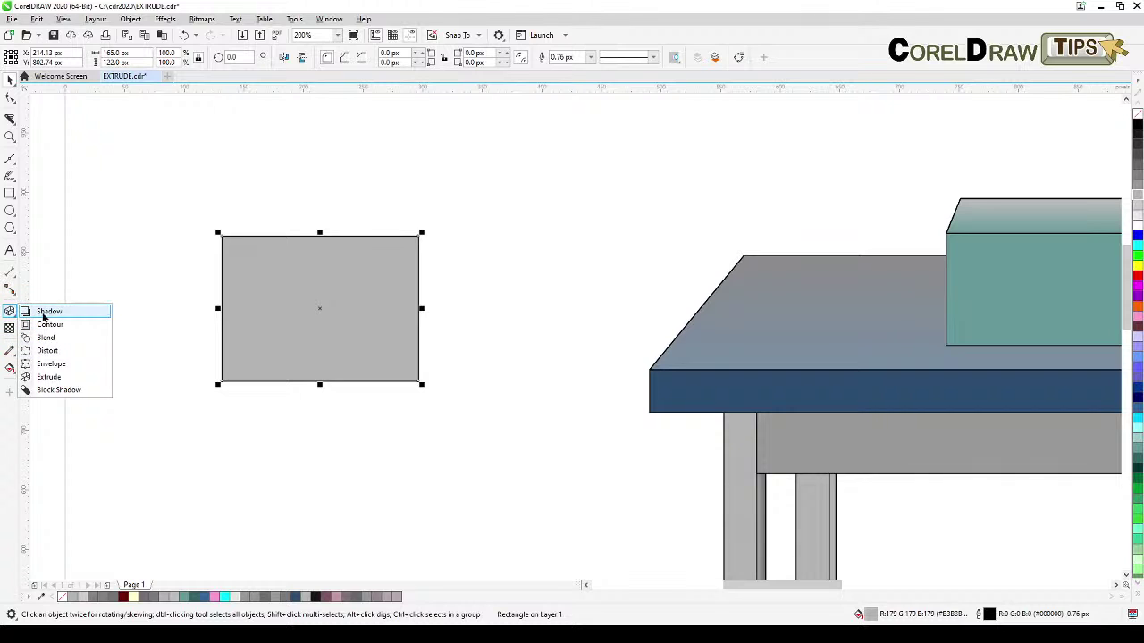
{"action": "left_click", "coordinate": [52, 377]}
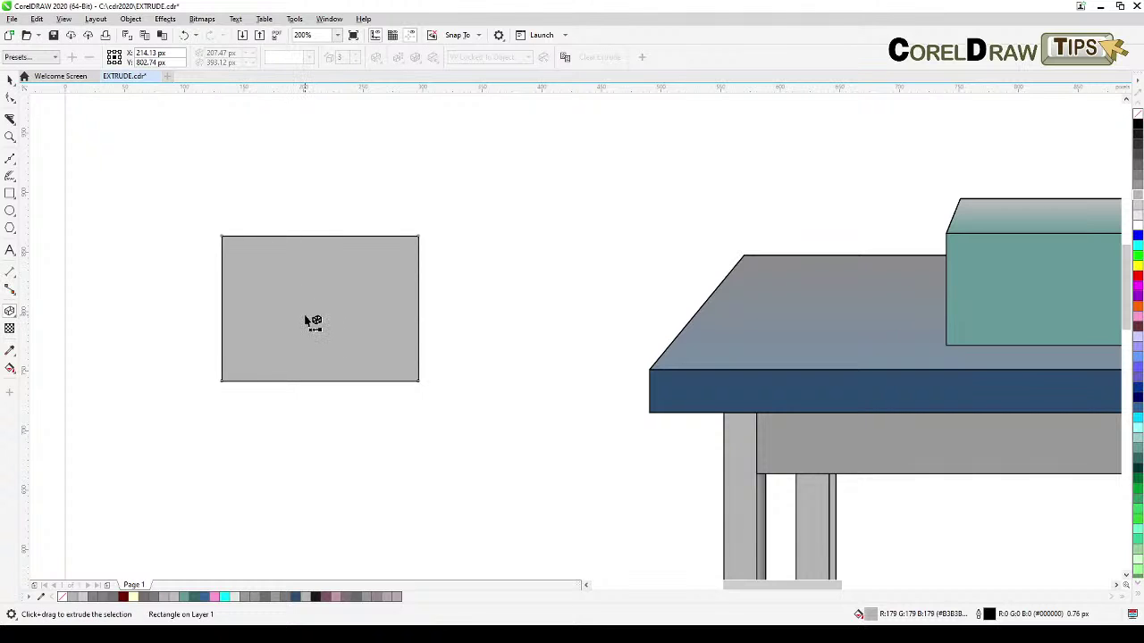
{"action": "left_click_drag", "start_coordinate": [320, 307], "coordinate": [514, 122]}
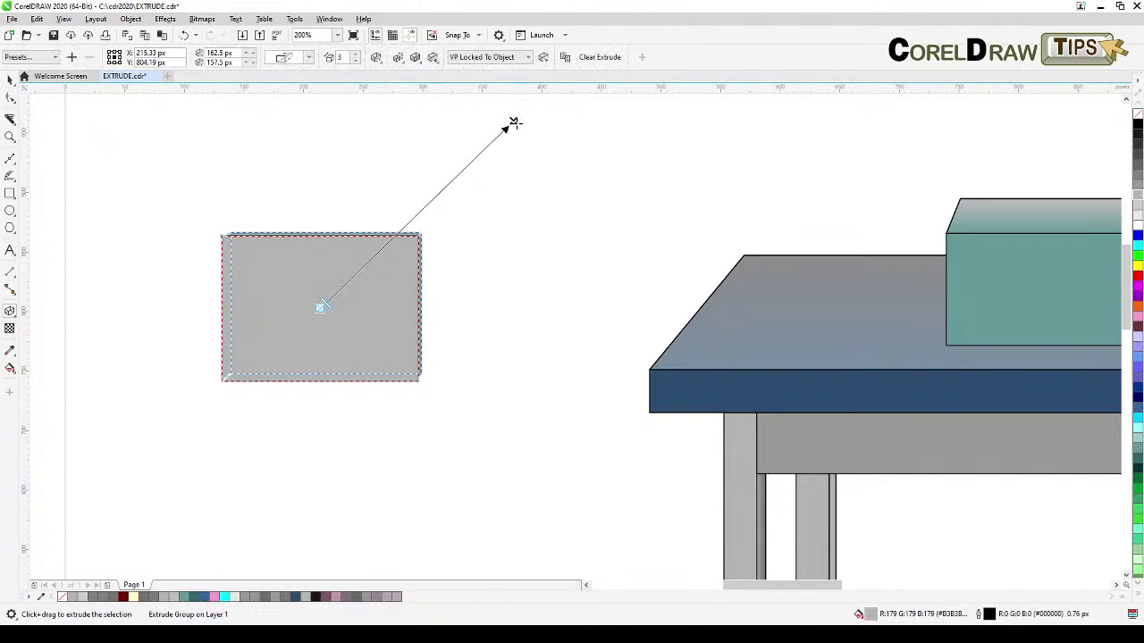
- Set the gray box's extrusion depth to 10 and increase it to 30
{"action": "left_click_drag", "start_coordinate": [534, 200], "coordinate": [554, 291]}
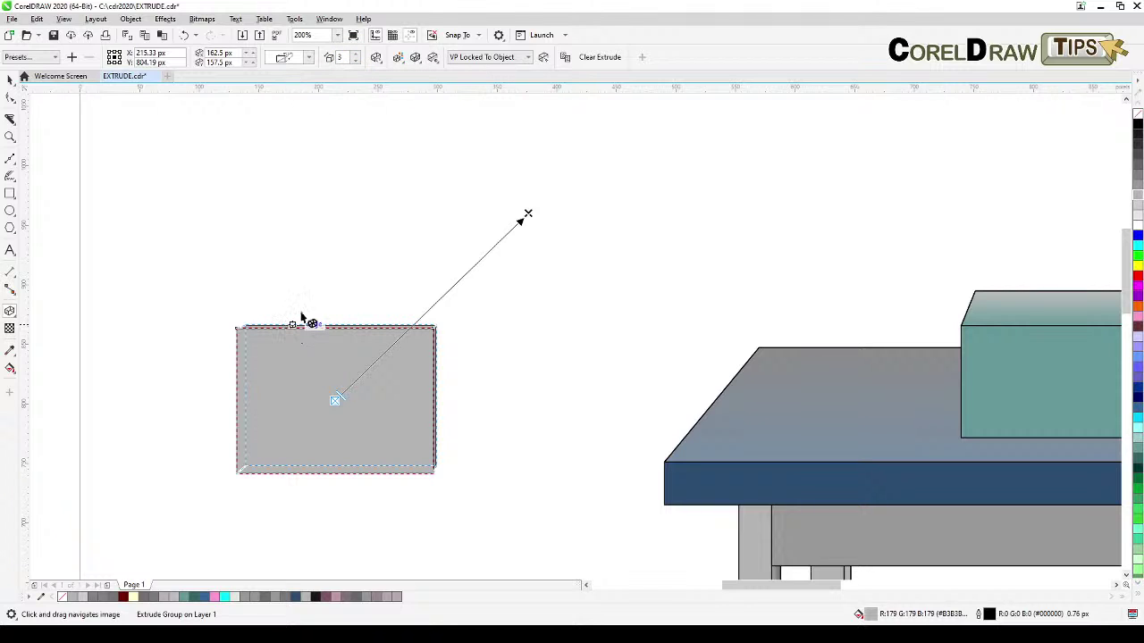
{"action": "double_click", "coordinate": [344, 57]}
{"action": "type", "text": "10"}
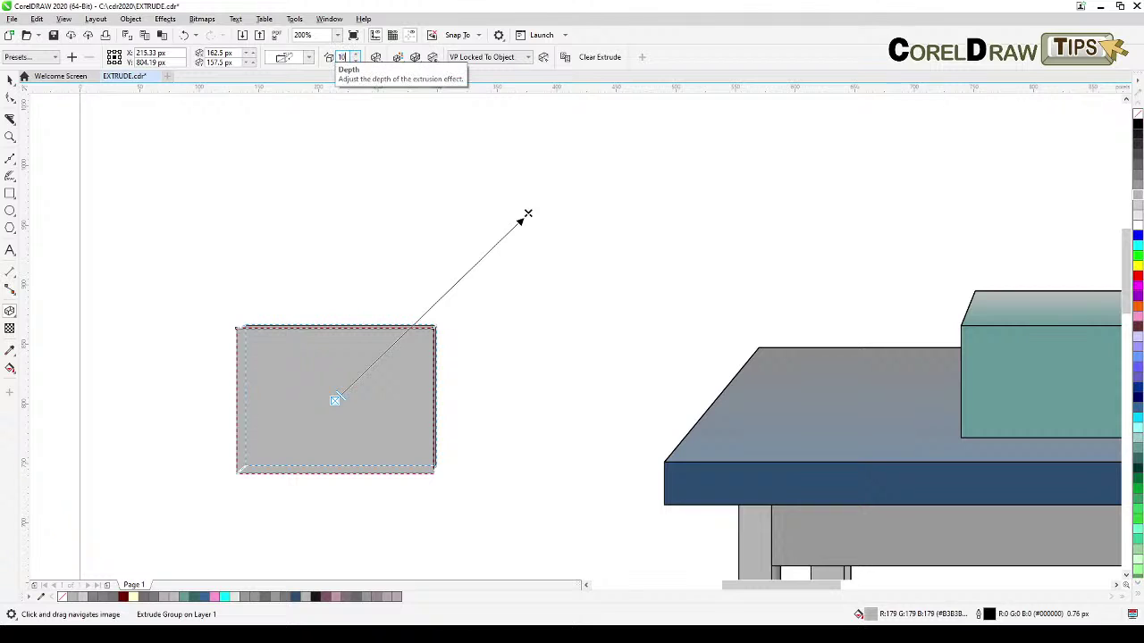
{"action": "key", "text": "Return"}
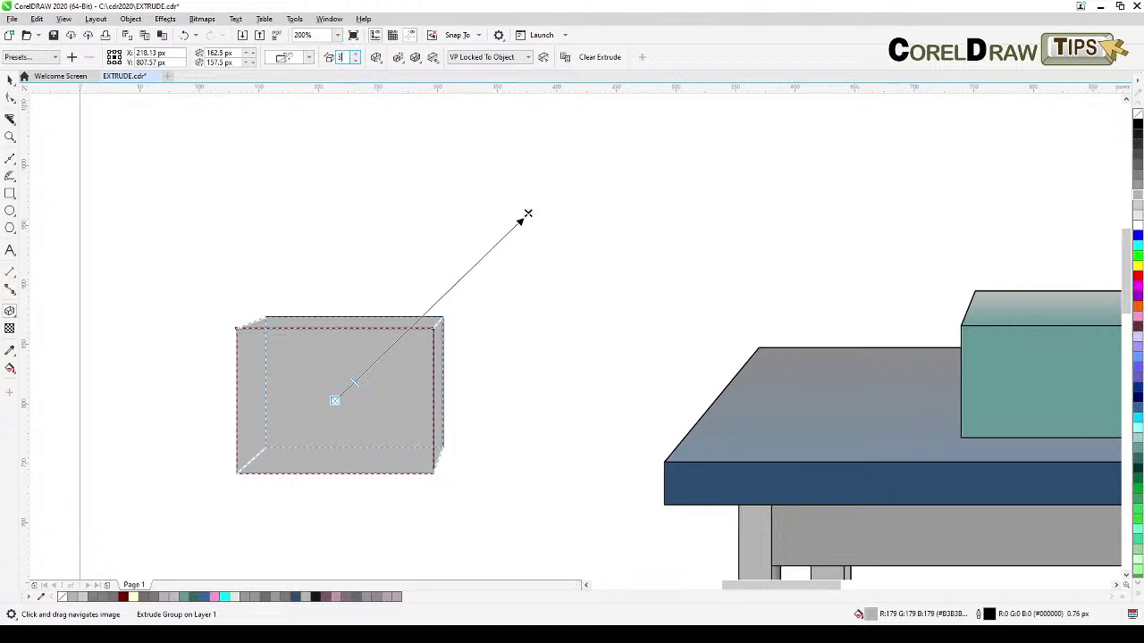
{"action": "key", "text": "Return"}
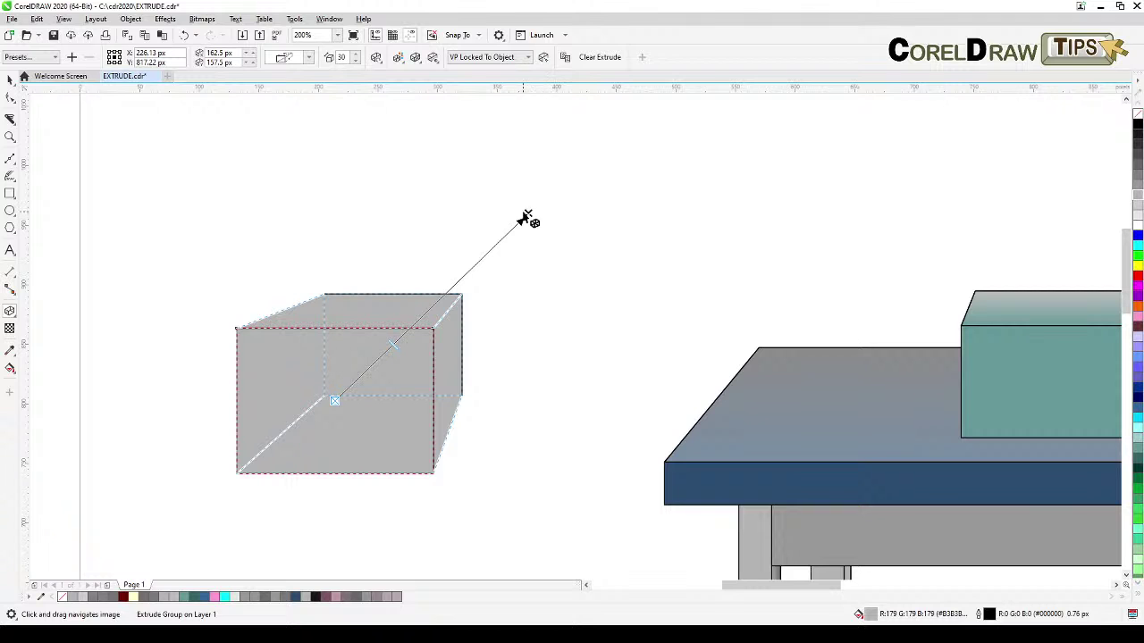
- Reposition the extrusion's vanishing point above and to the right of the box, at about 155, 195 px
{"action": "left_click_drag", "start_coordinate": [528, 215], "coordinate": [501, 197]}
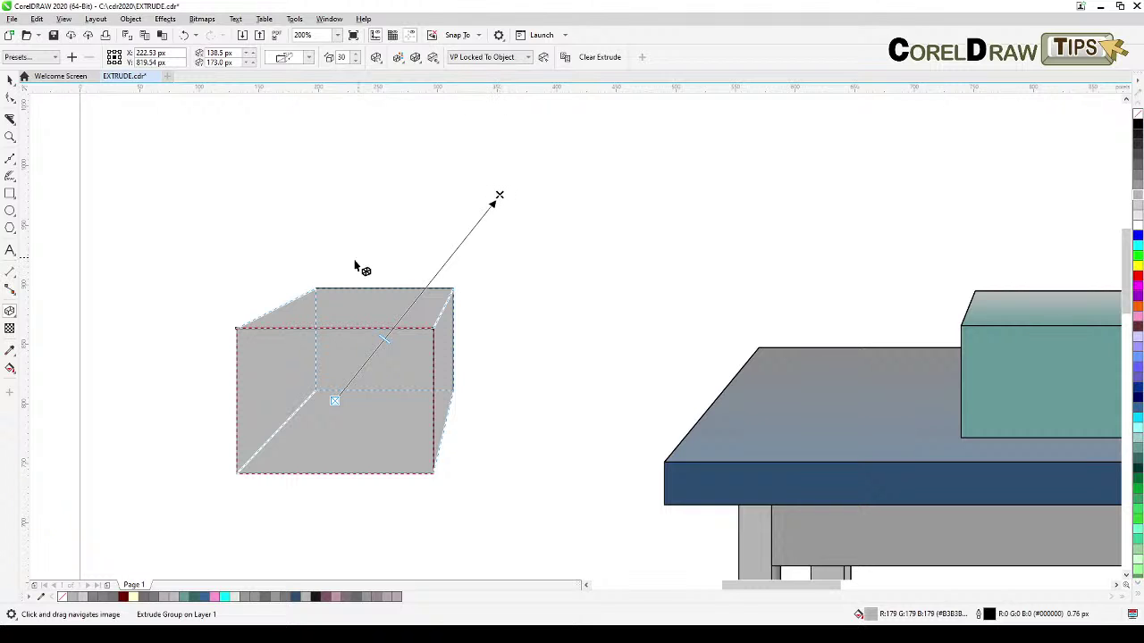
{"action": "left_click_drag", "start_coordinate": [494, 202], "coordinate": [539, 187]}
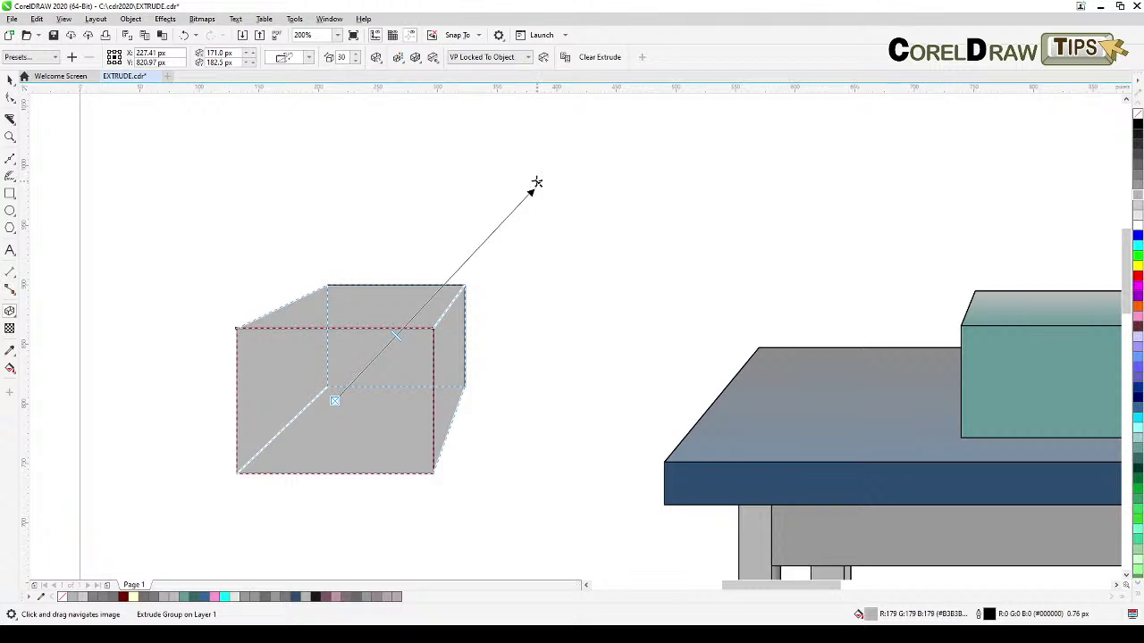
{"action": "left_click_drag", "start_coordinate": [537, 184], "coordinate": [519, 169]}
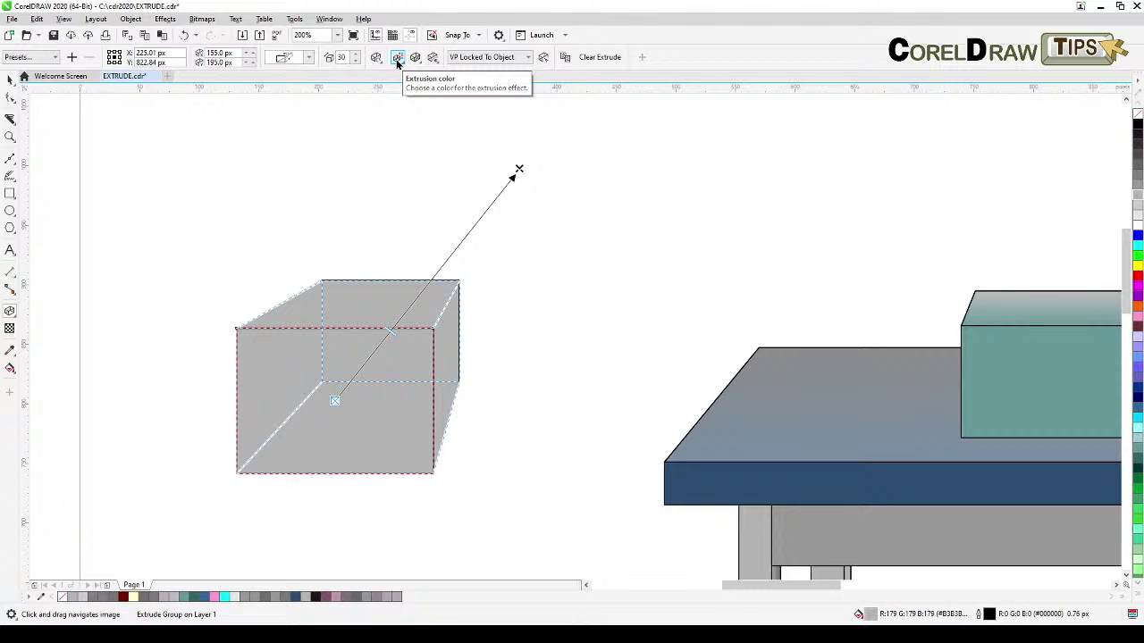
- Apply color shading to the box's extrusion with a mid-gray end color of C53 M47 Y44 K10, and deselect the box
{"action": "left_click", "coordinate": [398, 59]}
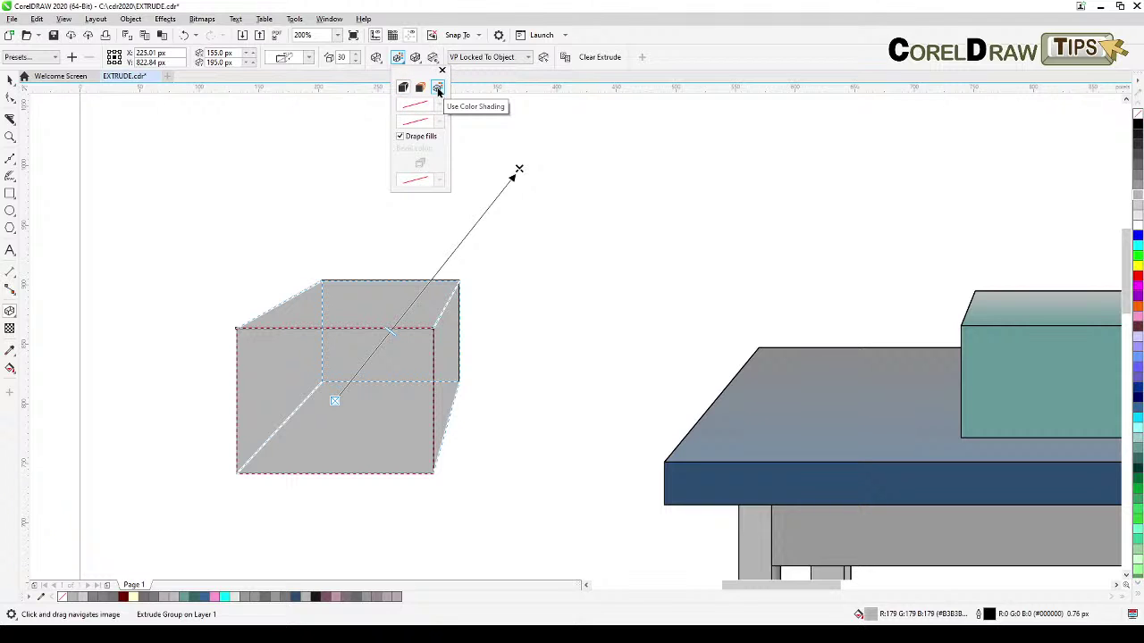
{"action": "left_click", "coordinate": [438, 87]}
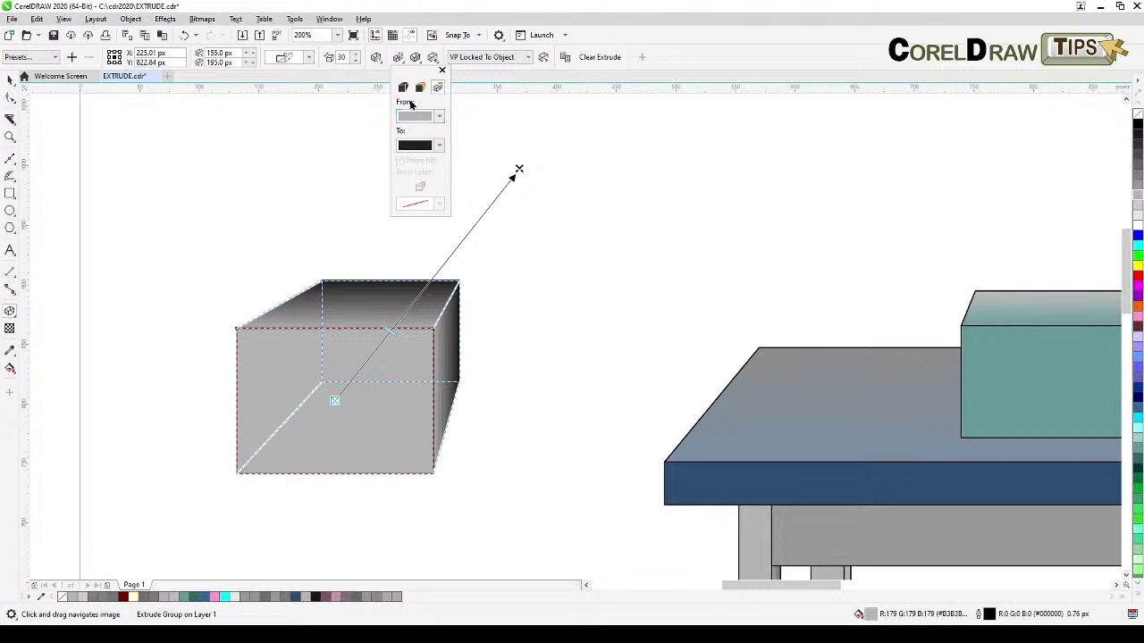
{"action": "left_click", "coordinate": [439, 145]}
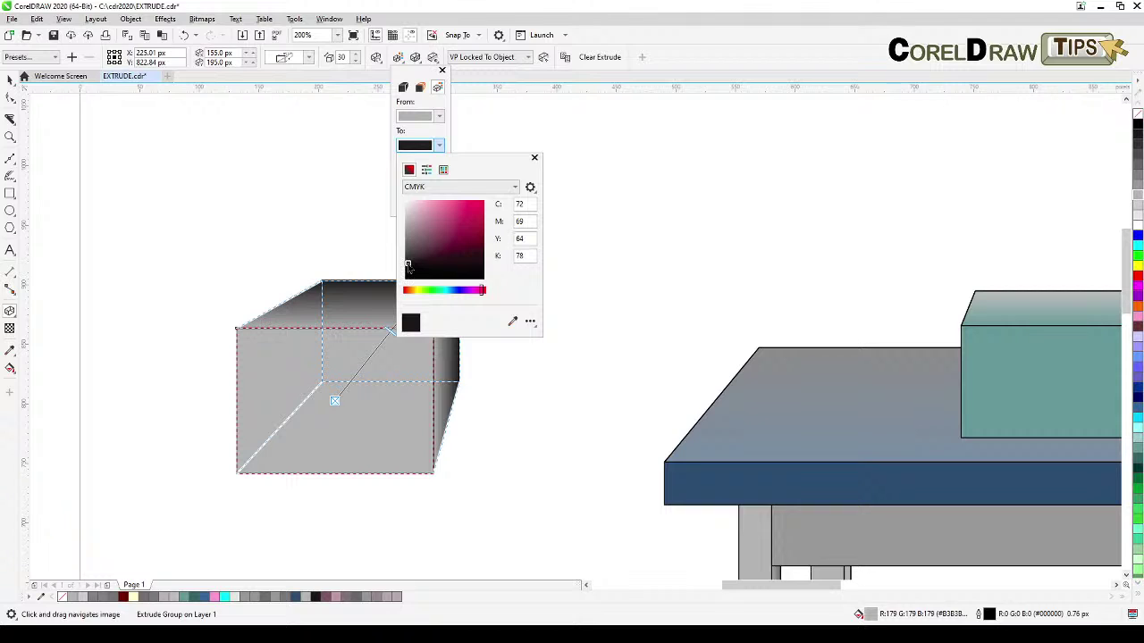
{"action": "left_click_drag", "start_coordinate": [406, 266], "coordinate": [407, 242]}
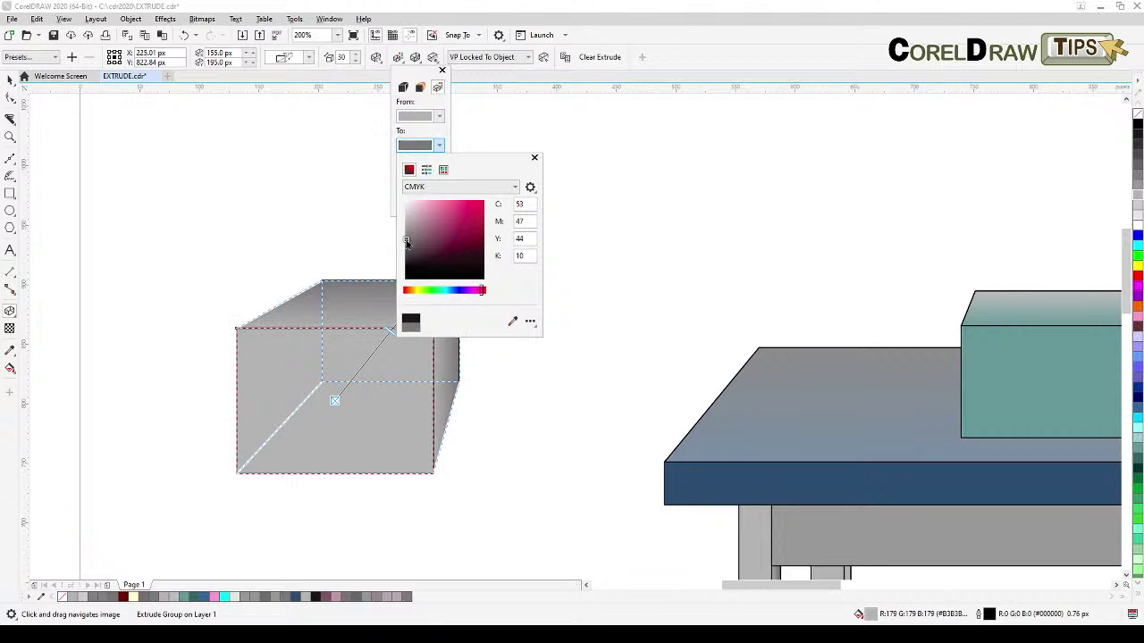
{"action": "left_click", "coordinate": [535, 157]}
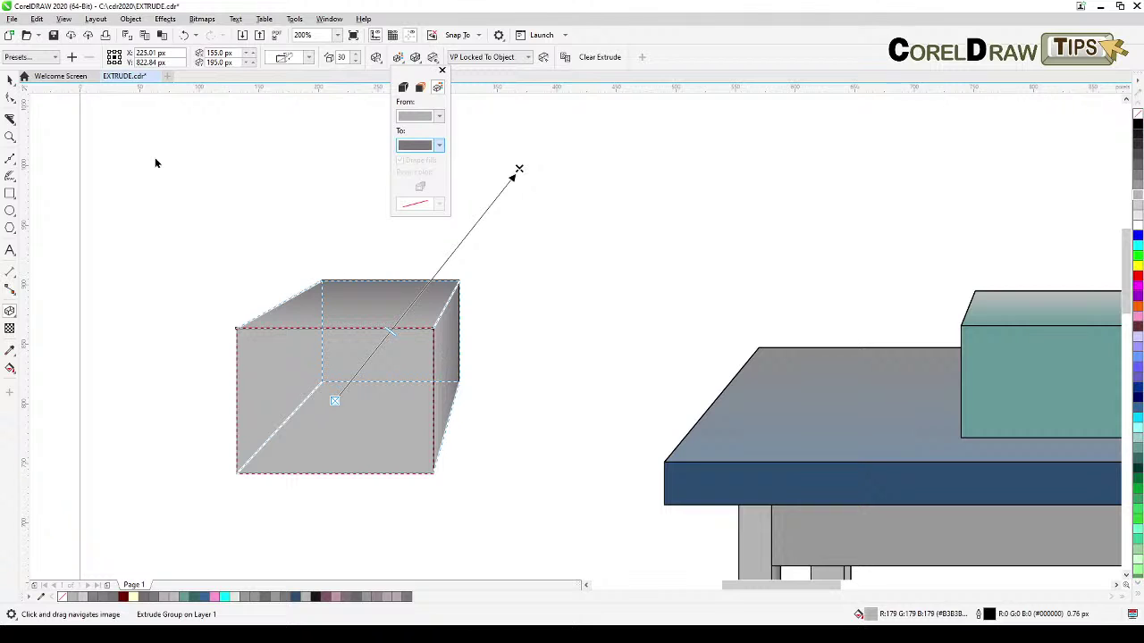
{"action": "left_click", "coordinate": [10, 83]}
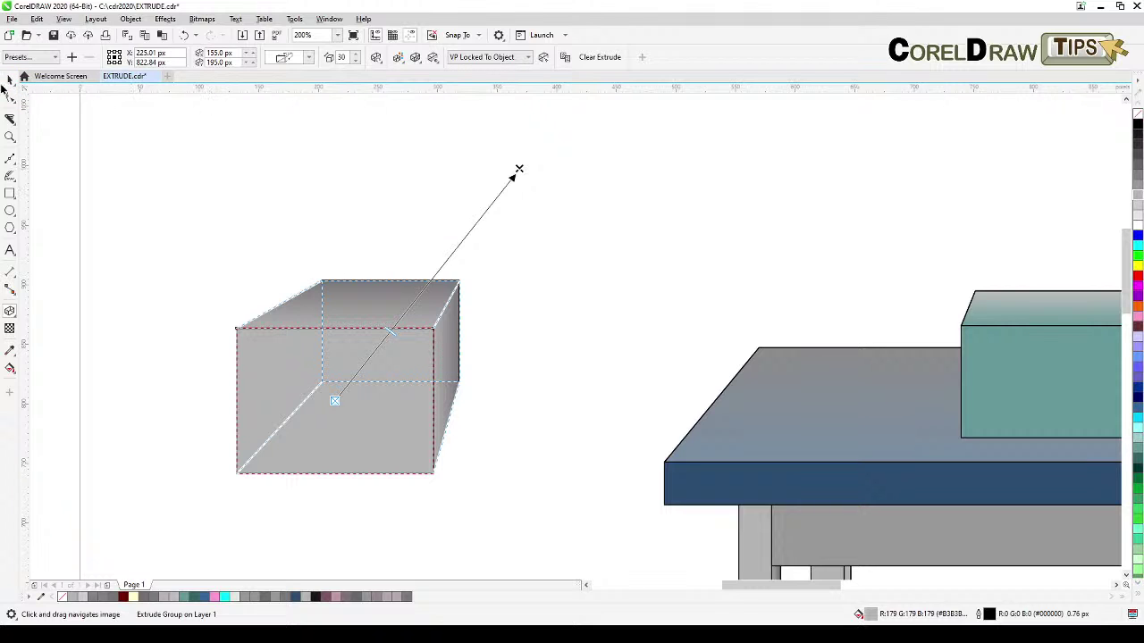
{"action": "left_click", "coordinate": [9, 82]}
{"action": "left_click", "coordinate": [170, 178]}
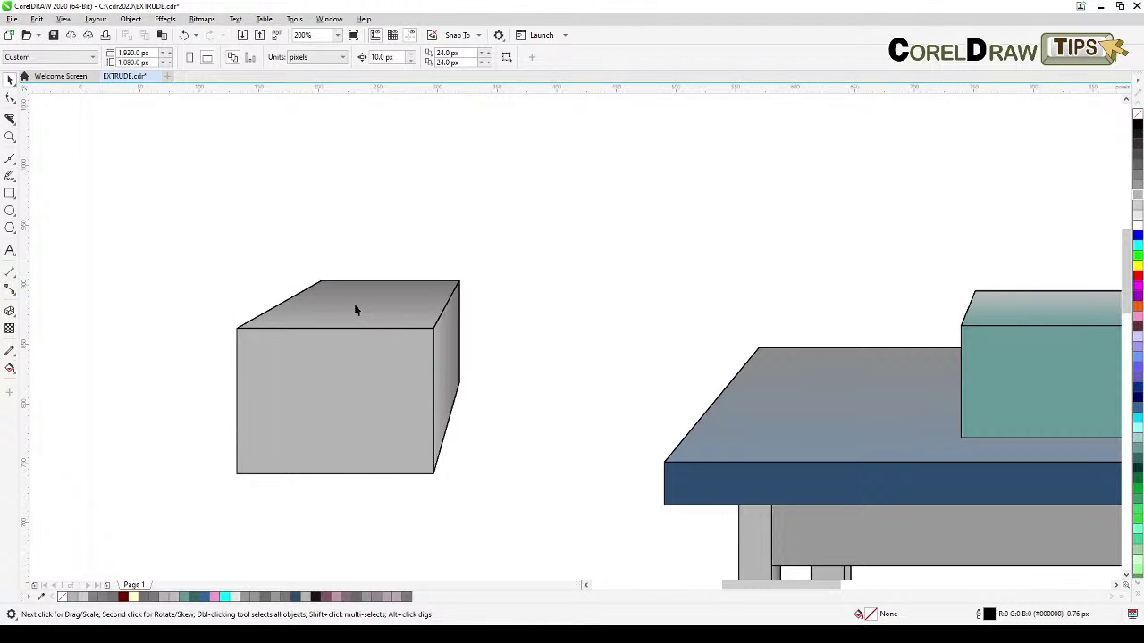
- Recolor the gray box's extrusion with a solid dark gray of C45 M42 Y38 K3, and deselect the box
{"action": "left_click", "coordinate": [400, 309]}
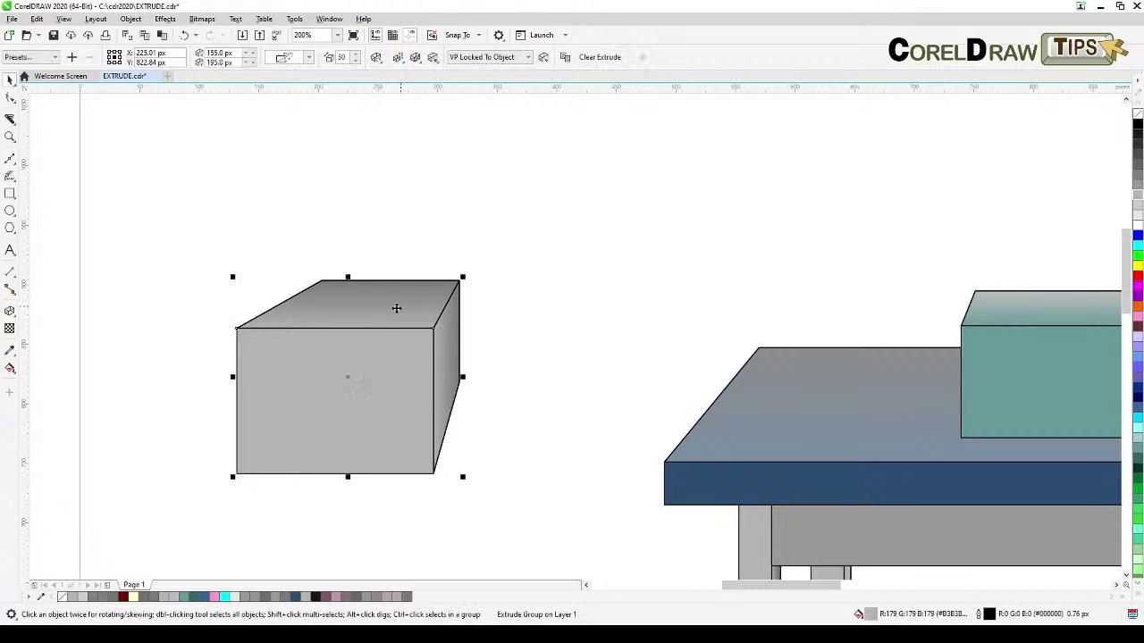
{"action": "left_click", "coordinate": [9, 312]}
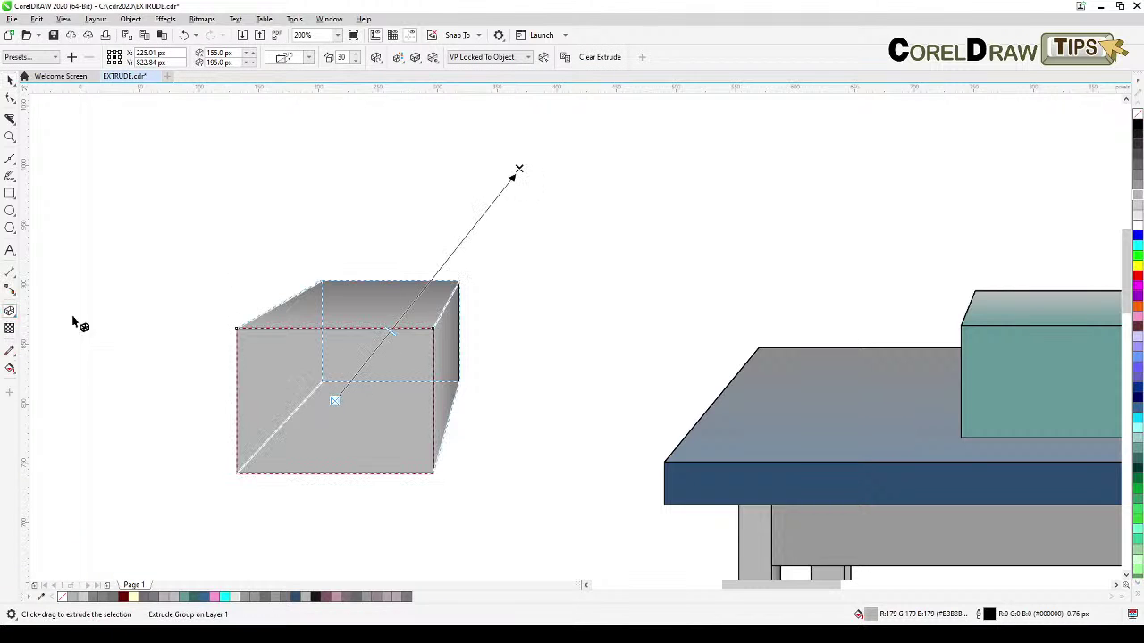
{"action": "left_click", "coordinate": [398, 58]}
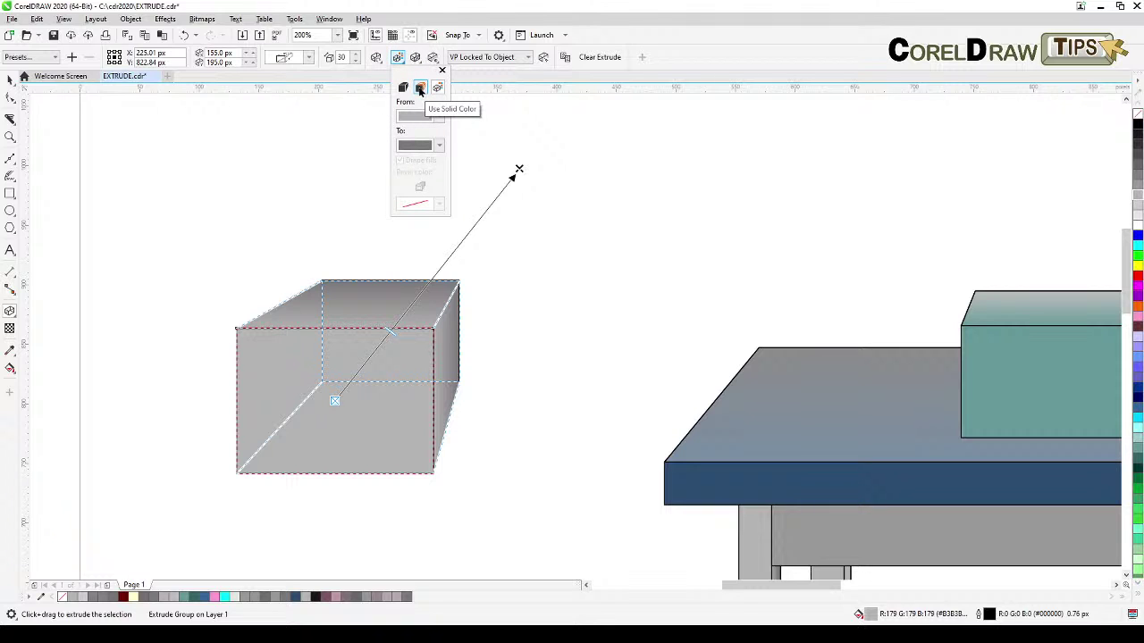
{"action": "left_click", "coordinate": [420, 90]}
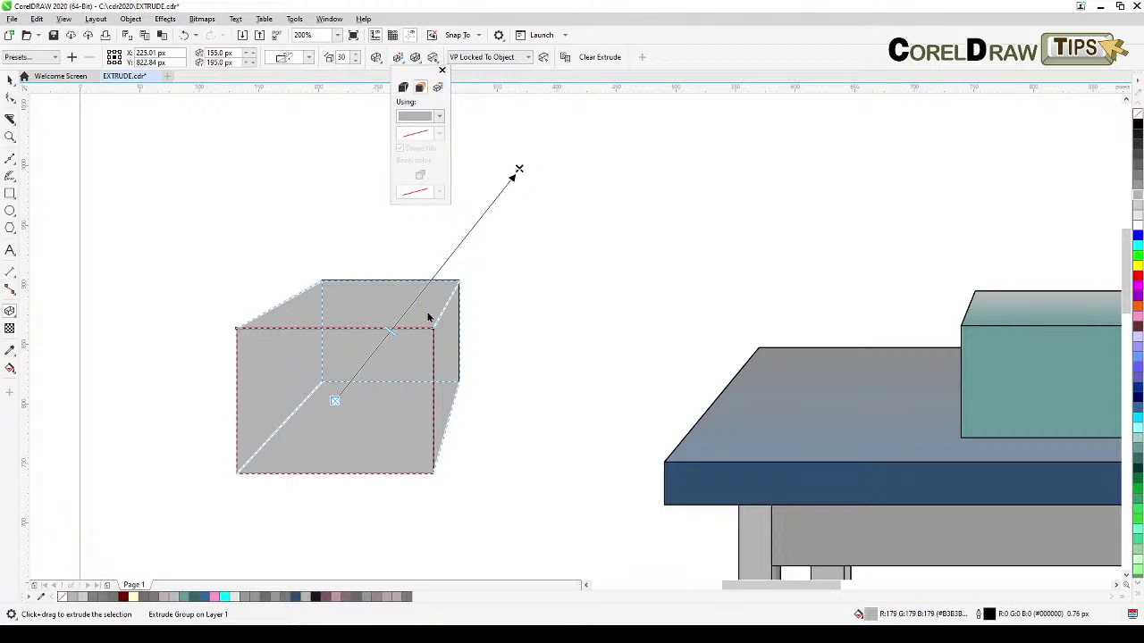
{"action": "left_click", "coordinate": [440, 118]}
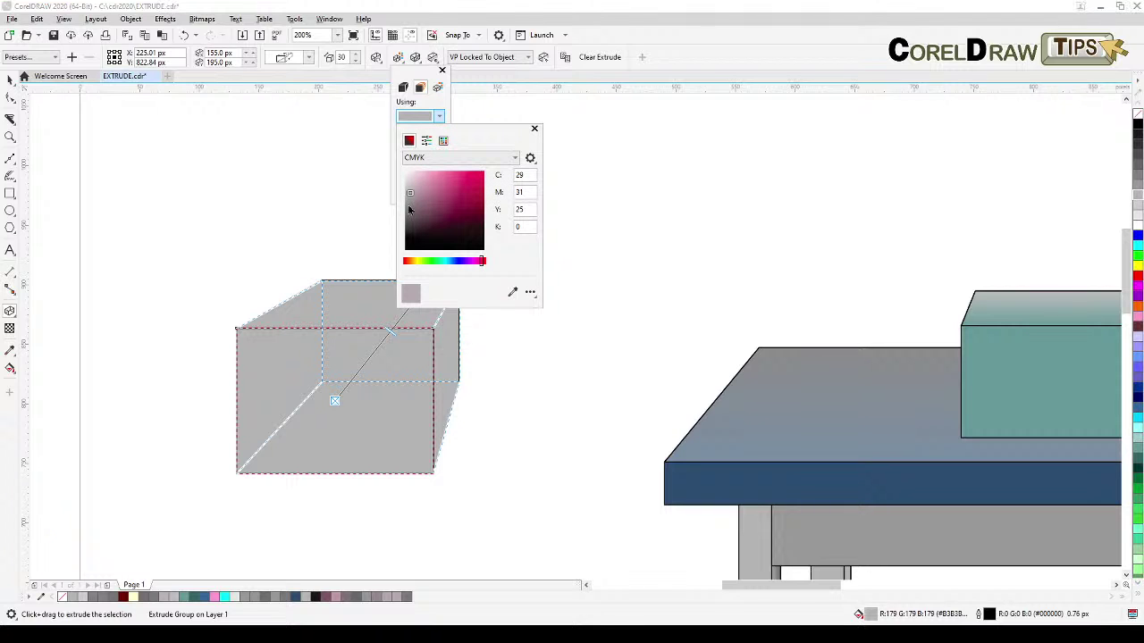
{"action": "left_click", "coordinate": [408, 206]}
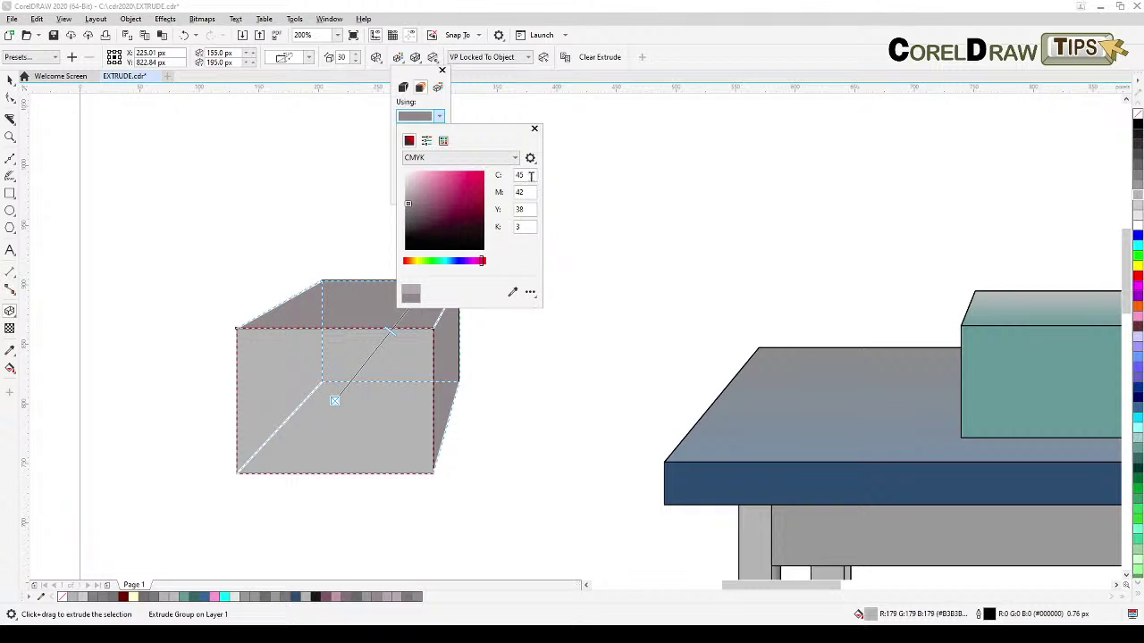
{"action": "left_click", "coordinate": [535, 128]}
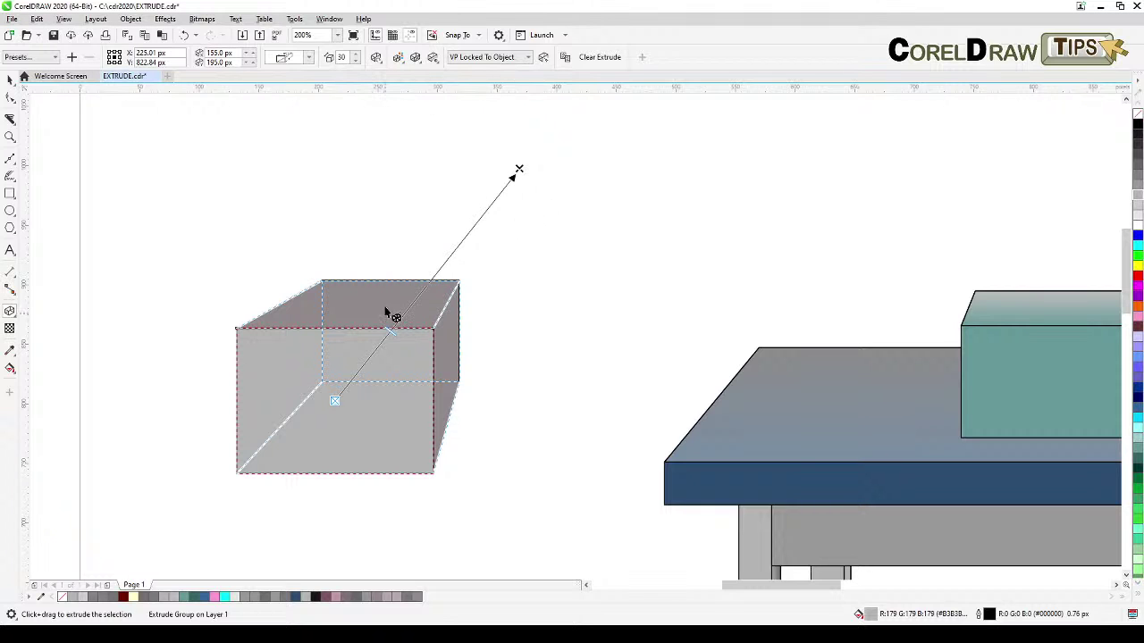
{"action": "left_click", "coordinate": [10, 80]}
{"action": "left_click", "coordinate": [359, 226]}
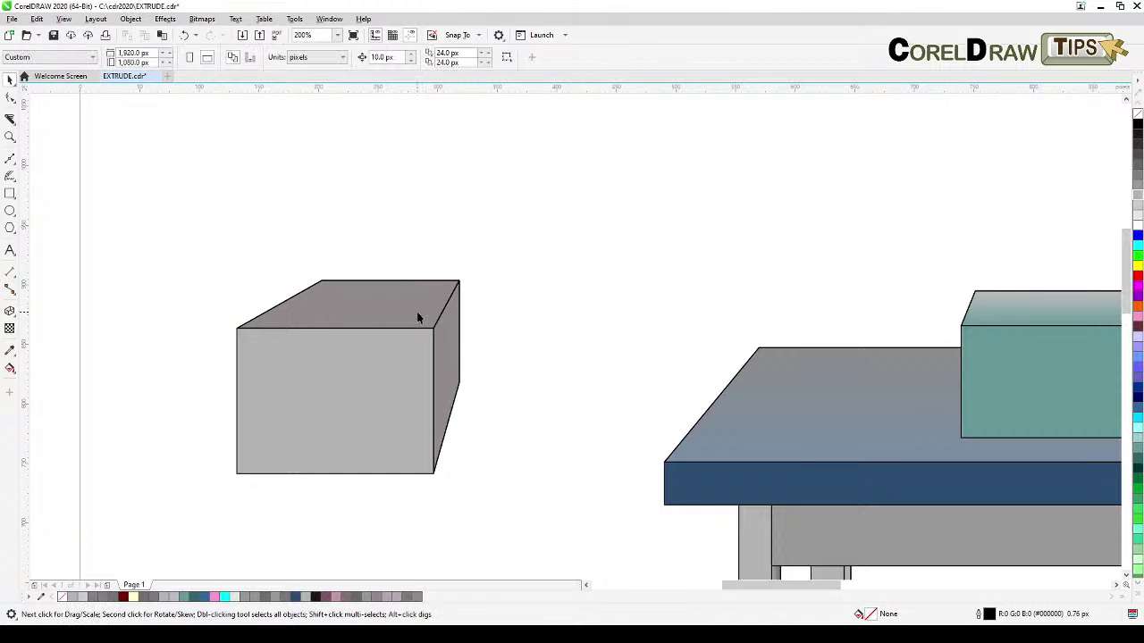
- Examine the extruded gray box, the table with the teal box and the extruded red logo across the page
{"action": "left_click_drag", "start_coordinate": [417, 313], "coordinate": [388, 294]}
{"action": "scroll", "coordinate": [406, 340], "scroll_direction": "down", "scroll_amount": 1}
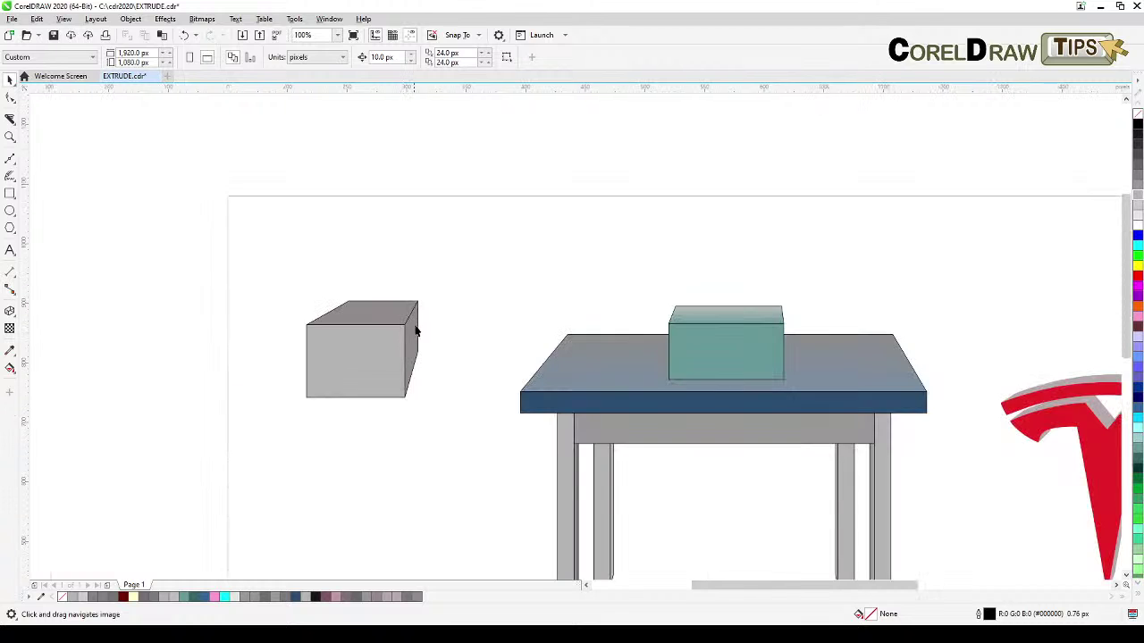
{"action": "left_click_drag", "start_coordinate": [416, 331], "coordinate": [321, 299]}
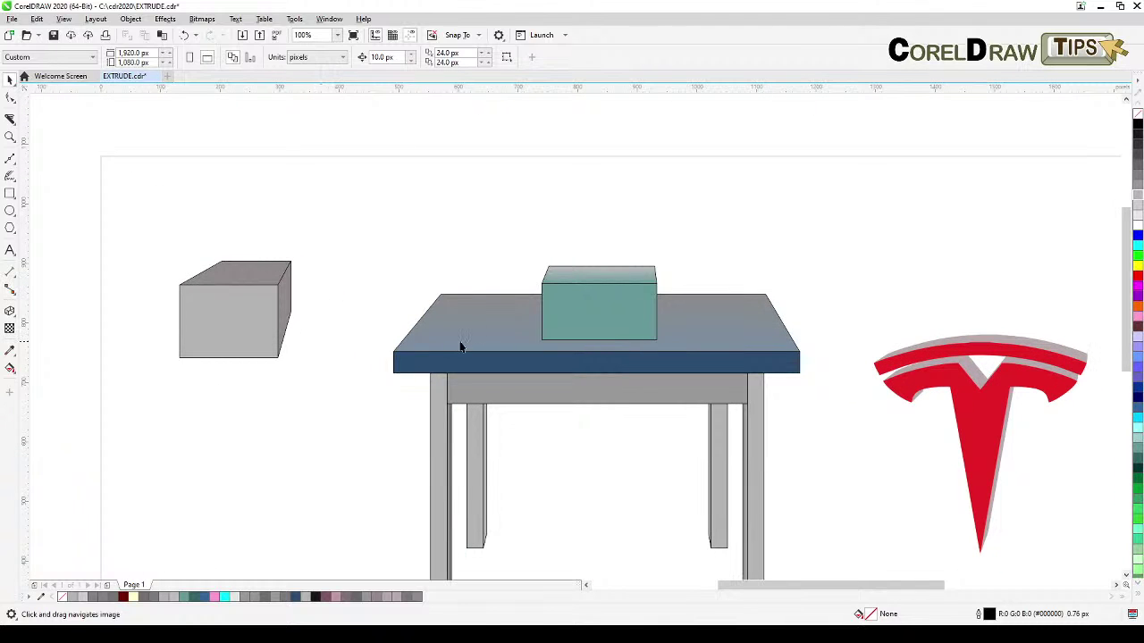
{"action": "left_click_drag", "start_coordinate": [401, 361], "coordinate": [249, 326]}
{"action": "left_click_drag", "start_coordinate": [797, 456], "coordinate": [671, 429]}
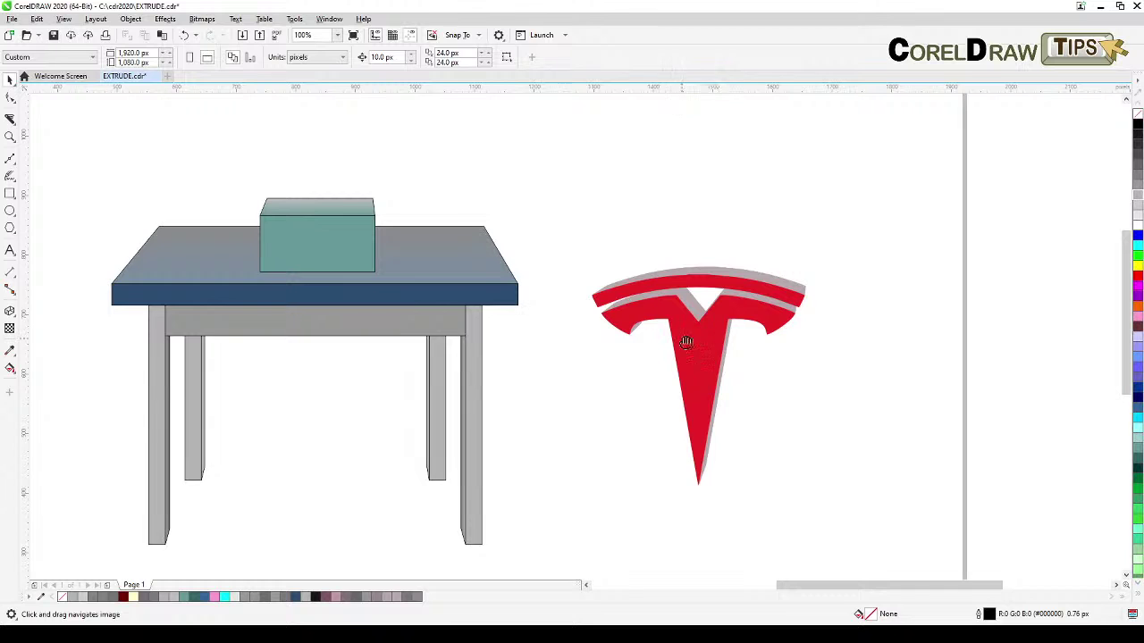
{"action": "left_click_drag", "start_coordinate": [684, 334], "coordinate": [793, 345]}
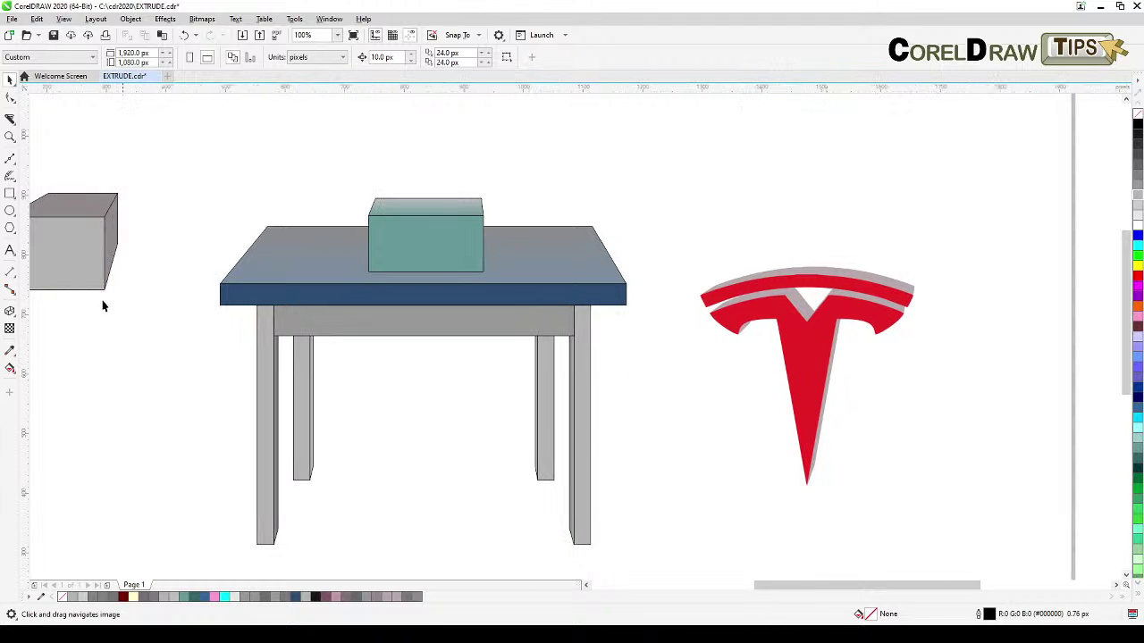
{"action": "left_click_drag", "start_coordinate": [797, 407], "coordinate": [795, 405]}
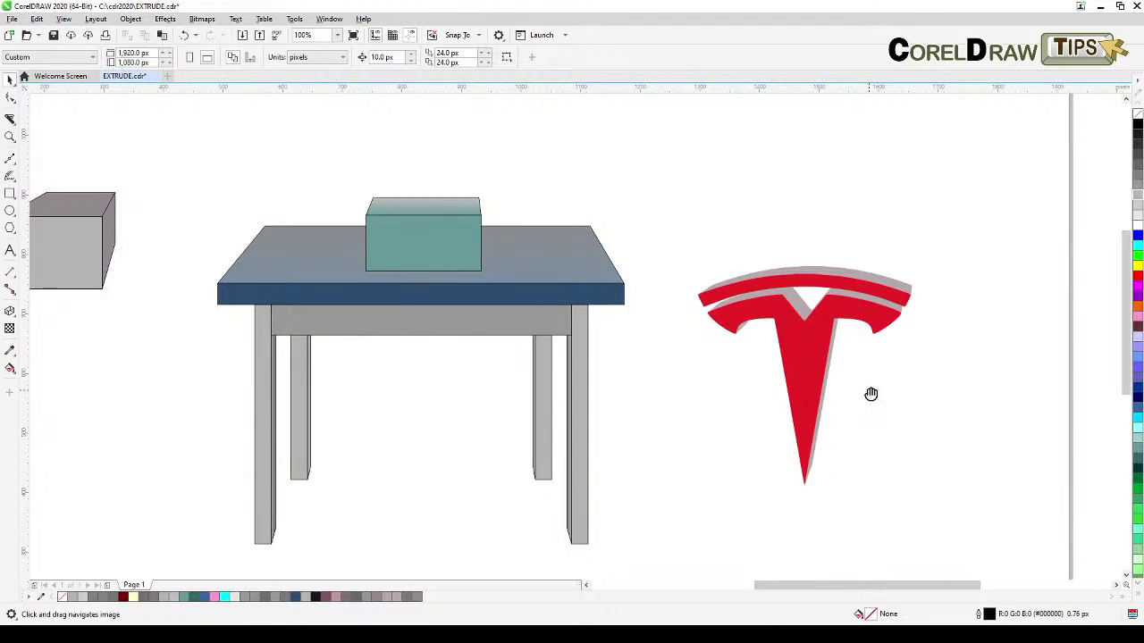
{"action": "left_click_drag", "start_coordinate": [872, 394], "coordinate": [403, 325]}
{"action": "scroll", "coordinate": [381, 302], "scroll_direction": "up", "scroll_amount": 3}
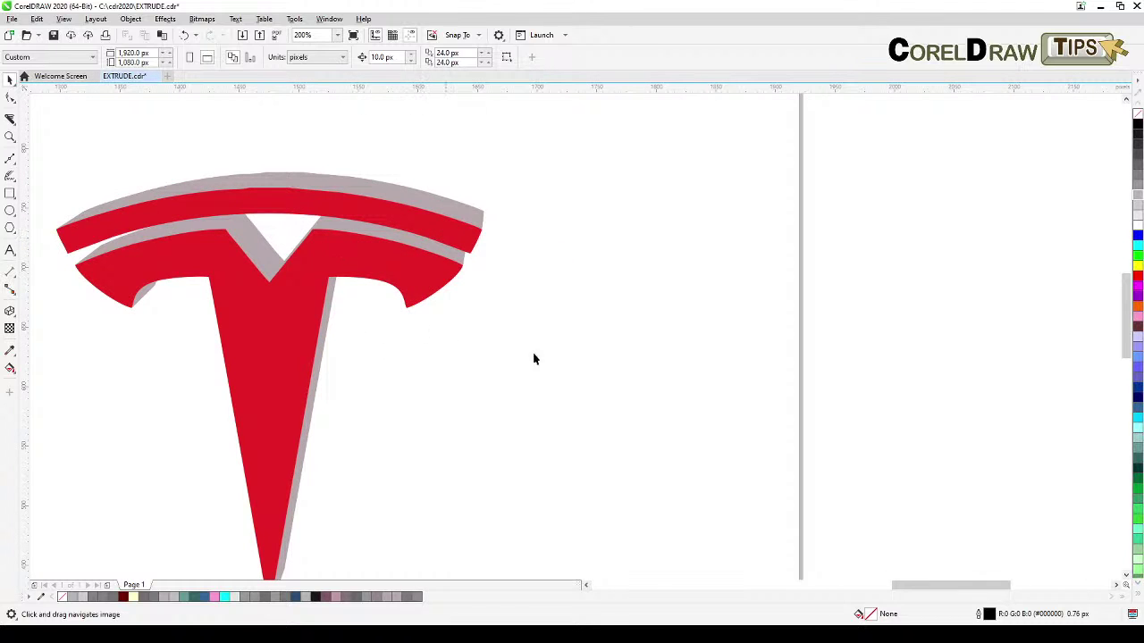
{"action": "scroll", "coordinate": [533, 358], "scroll_direction": "down", "scroll_amount": 1}
{"action": "scroll", "coordinate": [500, 360], "scroll_direction": "right", "scroll_amount": 3}
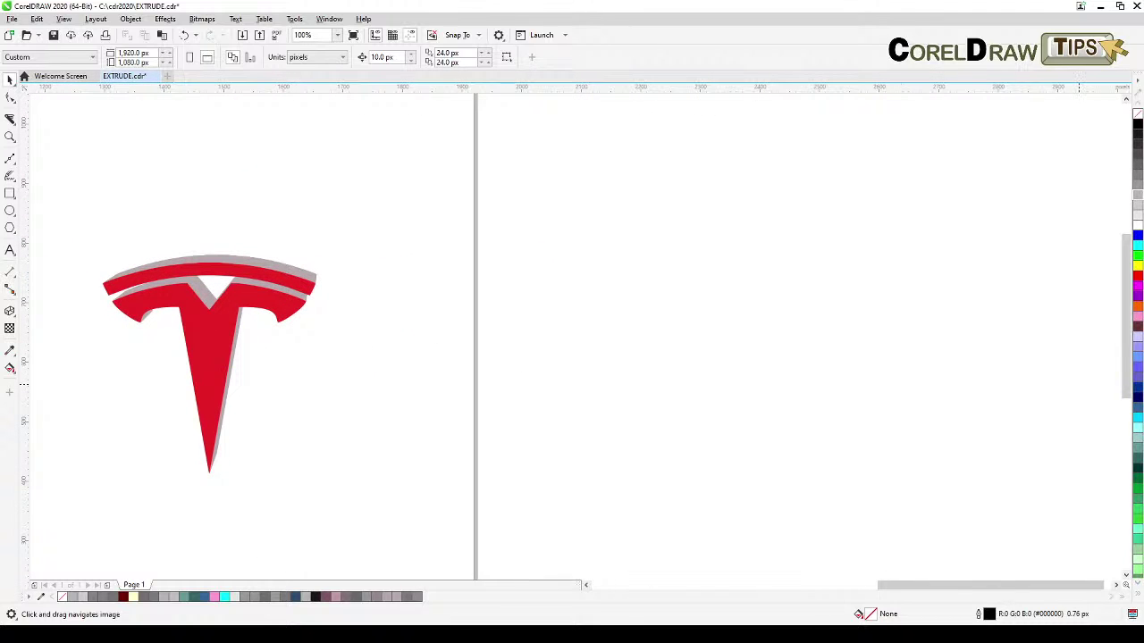
{"action": "right_click", "coordinate": [787, 281]}
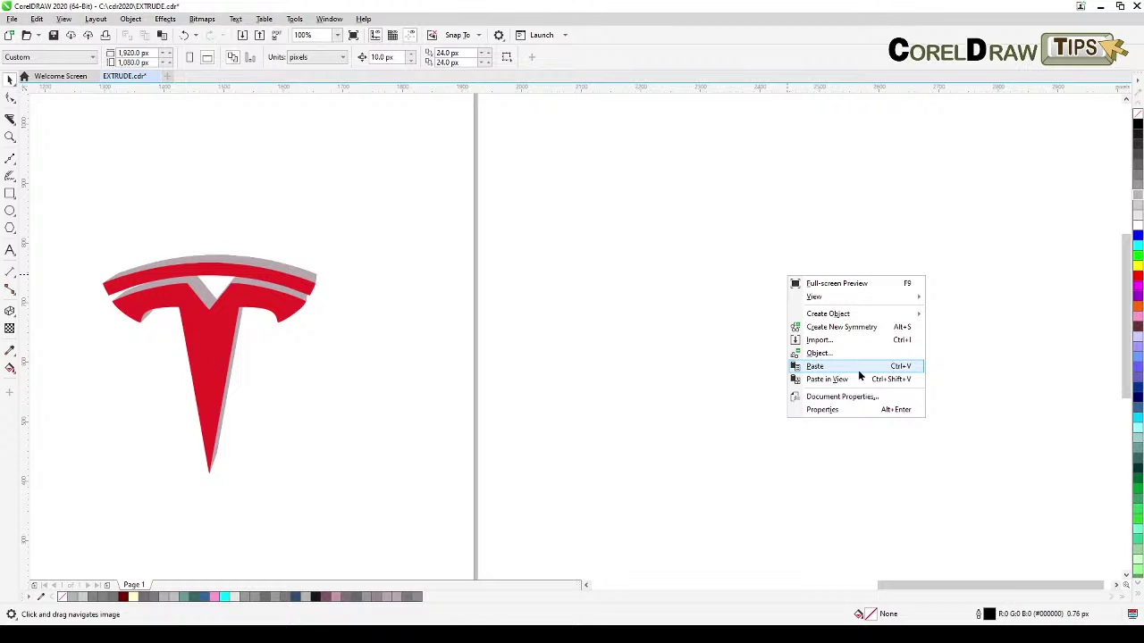
{"action": "left_click", "coordinate": [856, 379]}
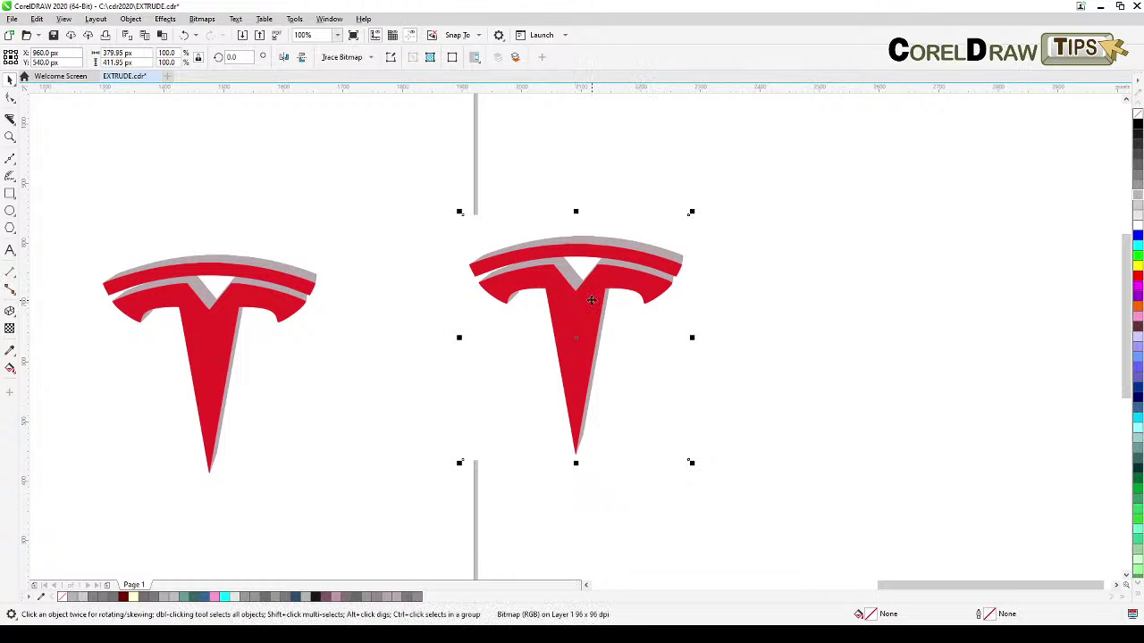
{"action": "left_click_drag", "start_coordinate": [591, 300], "coordinate": [735, 325]}
{"action": "key", "text": "Delete"}
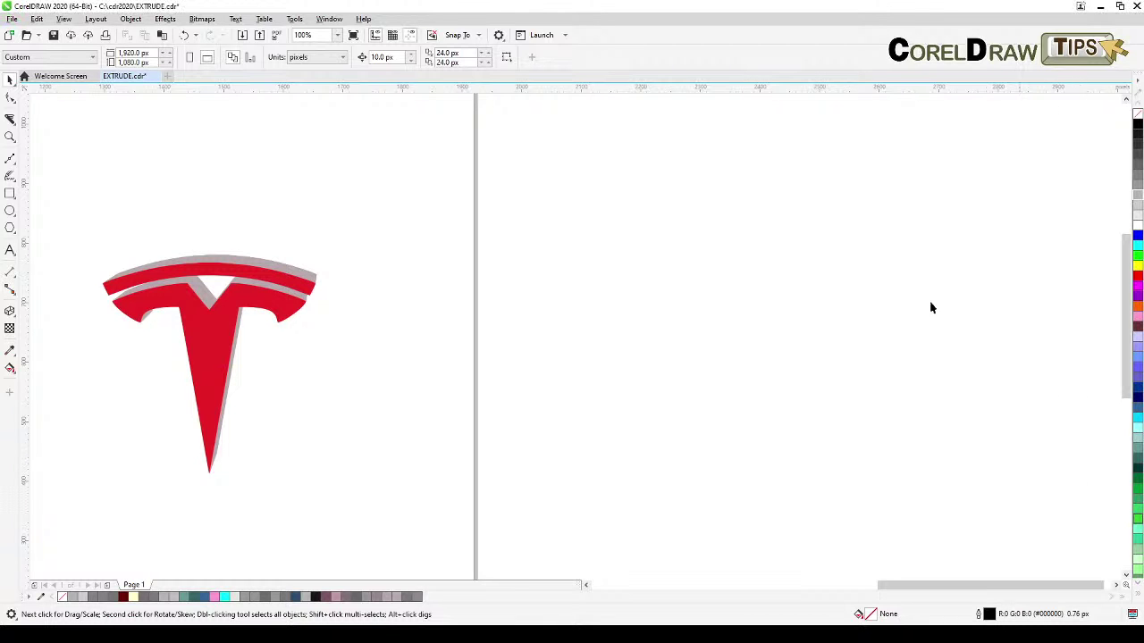
- Select the red logo's front shape and shift the extruded logo slightly to the right, to about X 1,522, Y 588 px
{"action": "key", "text": "h"}
{"action": "left_click_drag", "start_coordinate": [336, 329], "coordinate": [538, 303]}
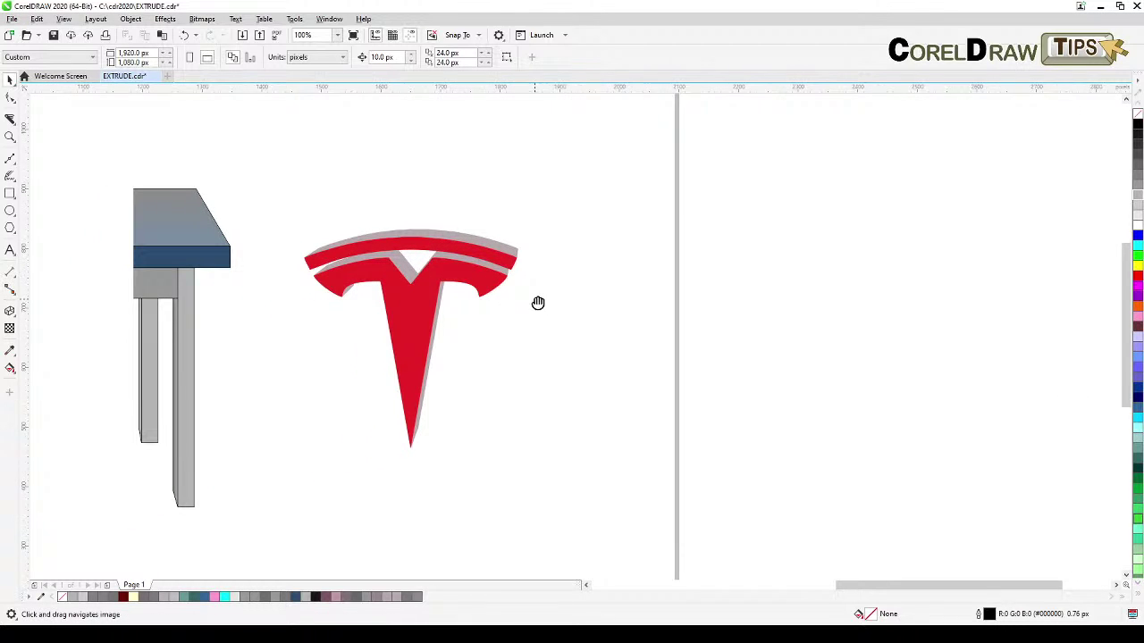
{"action": "key", "text": "space"}
{"action": "left_click", "coordinate": [422, 295]}
{"action": "left_click_drag", "start_coordinate": [432, 295], "coordinate": [461, 297]}
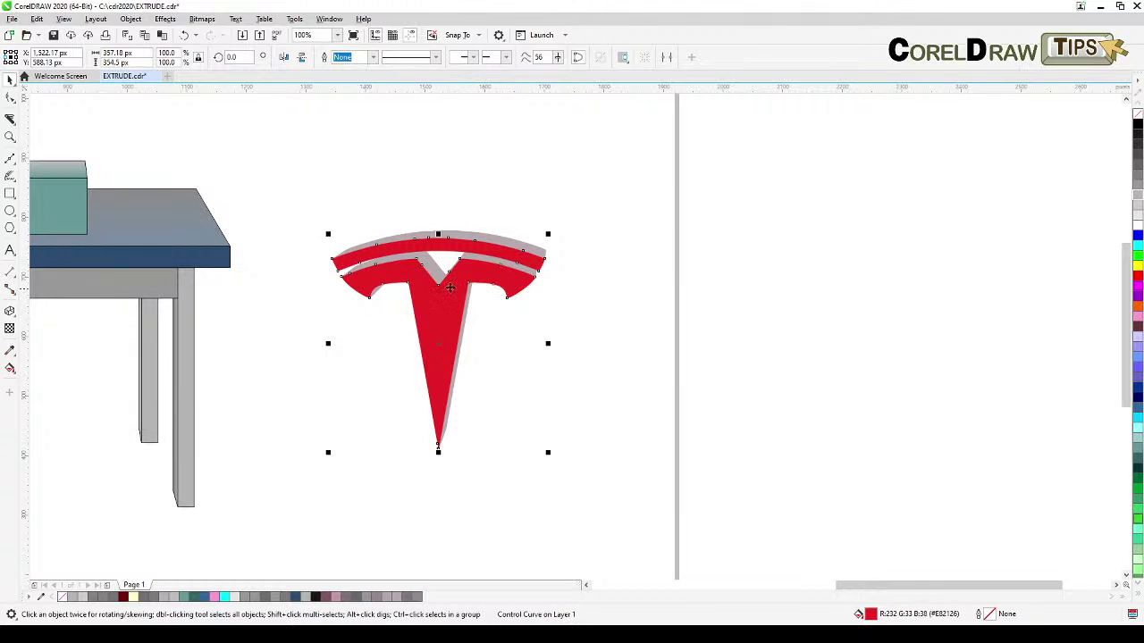
{"action": "left_click", "coordinate": [131, 19]}
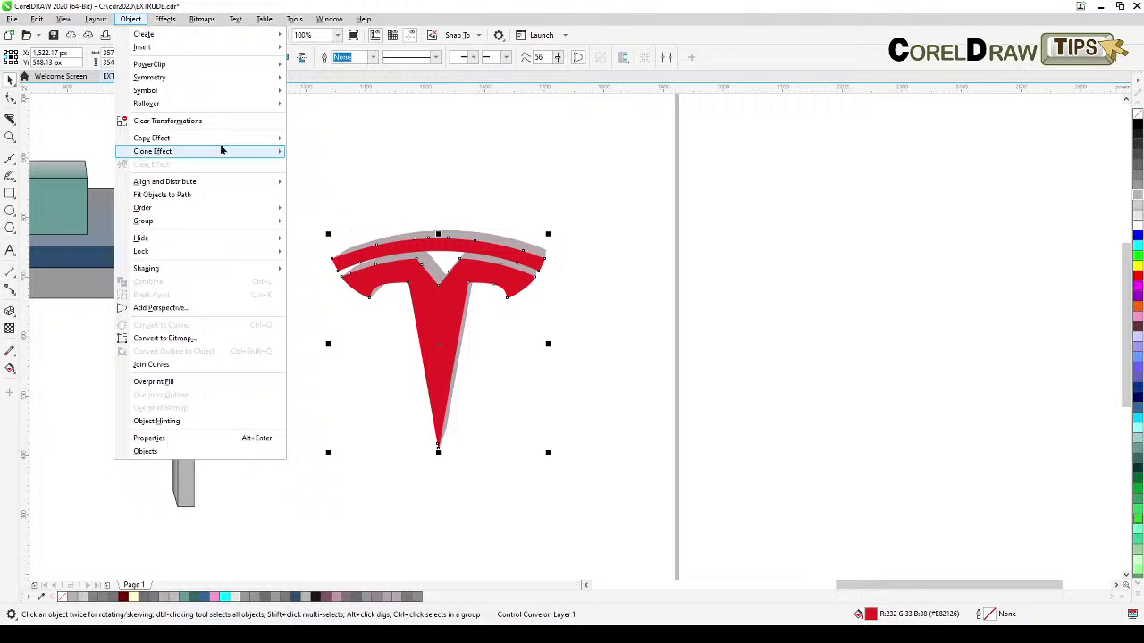
{"action": "left_click", "coordinate": [224, 121]}
{"action": "left_click", "coordinate": [412, 180]}
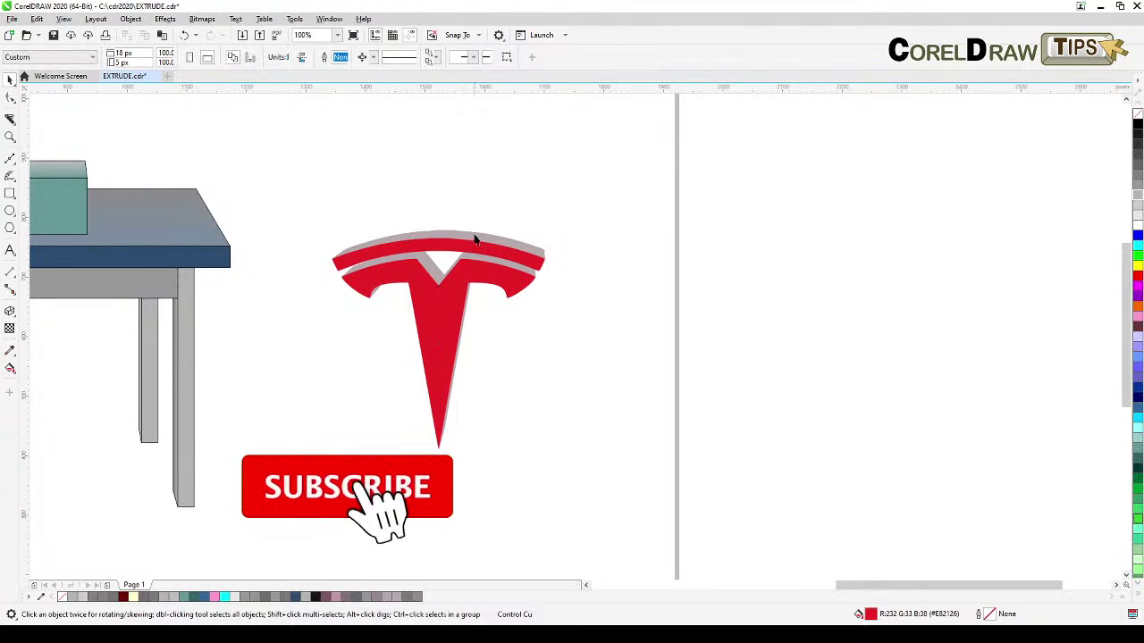
- Move the extruded red logo up and to the right, and clear its extrusion
{"action": "left_click_drag", "start_coordinate": [471, 237], "coordinate": [501, 212]}
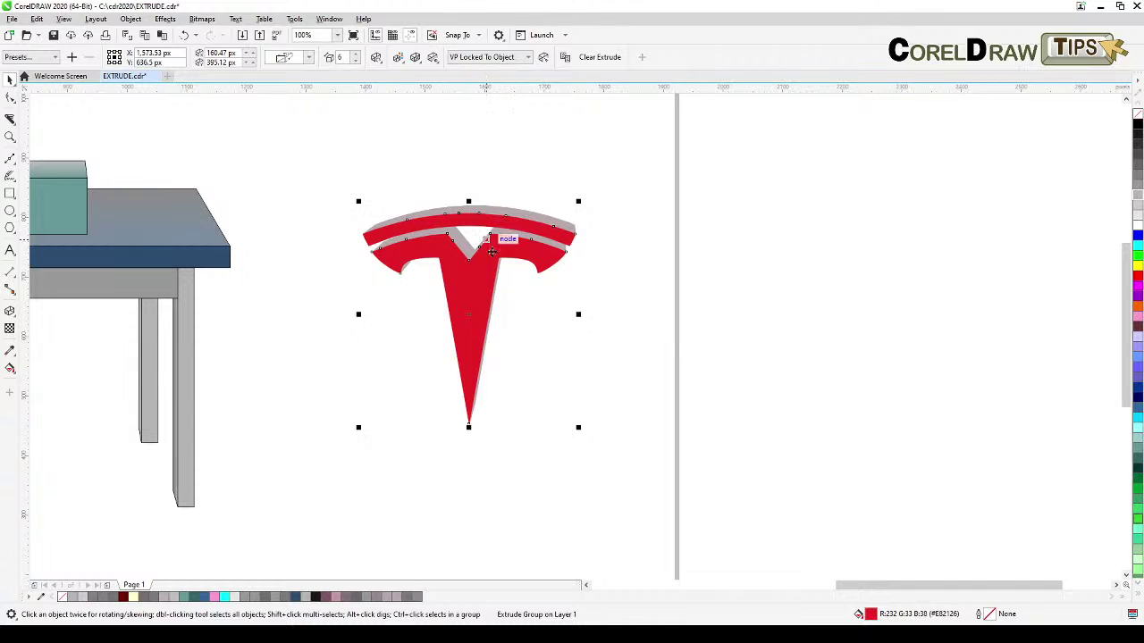
{"action": "left_click", "coordinate": [588, 59]}
{"action": "left_click", "coordinate": [552, 215]}
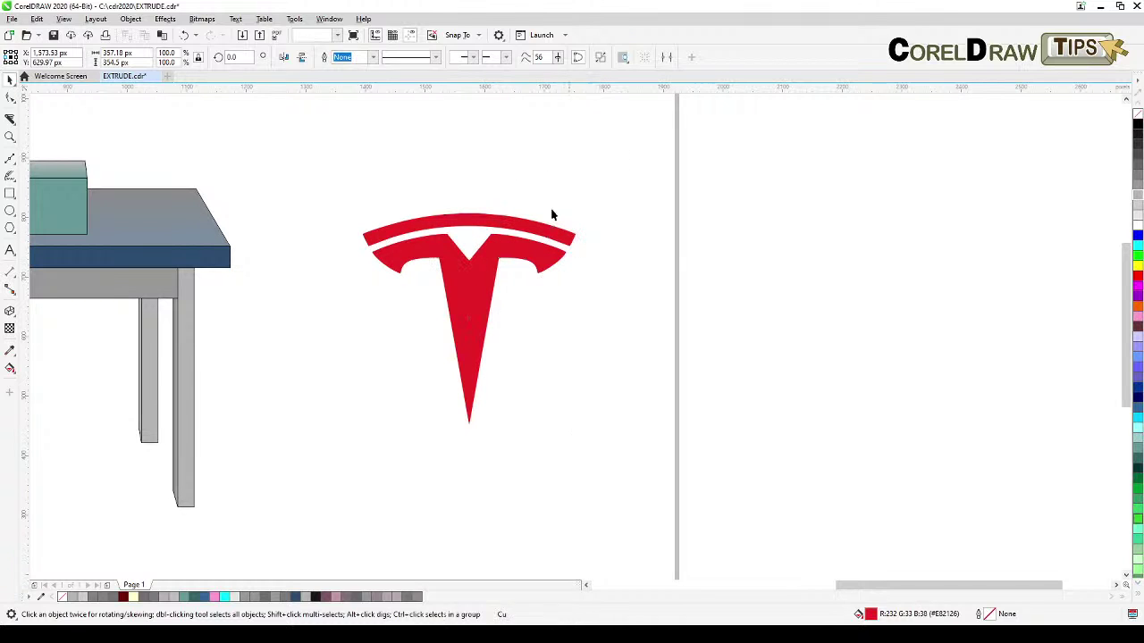
- Reposition the flat red logo between the table and the page's right edge, at about X 1,618, Y 618 px
{"action": "left_click_drag", "start_coordinate": [531, 234], "coordinate": [597, 253]}
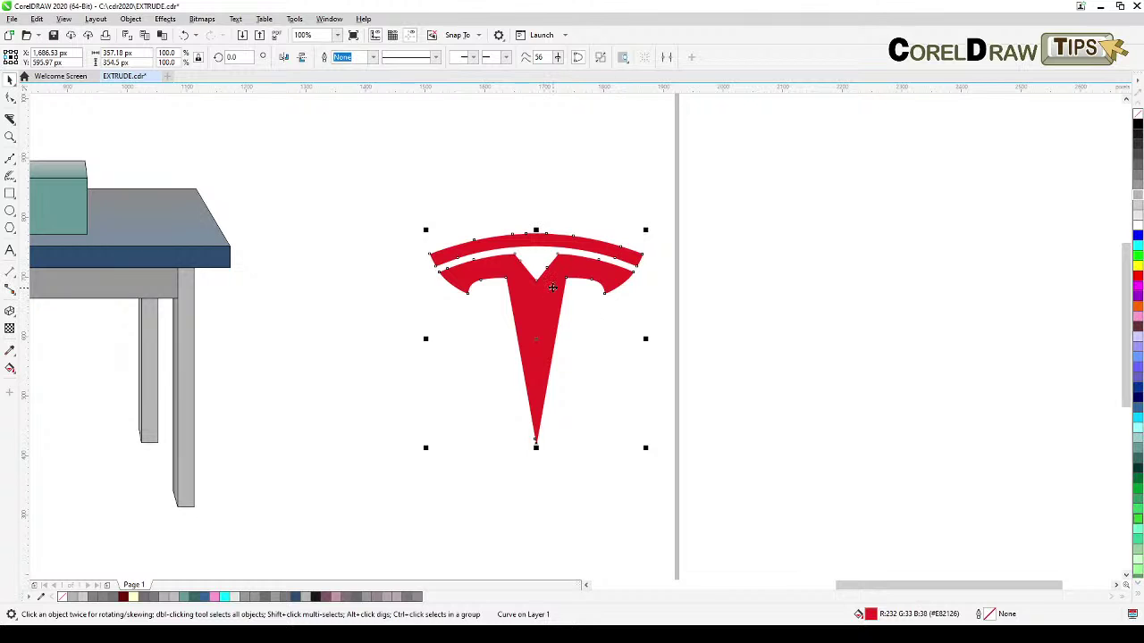
{"action": "left_click_drag", "start_coordinate": [553, 287], "coordinate": [511, 273]}
{"action": "left_click_drag", "start_coordinate": [674, 263], "coordinate": [694, 284]}
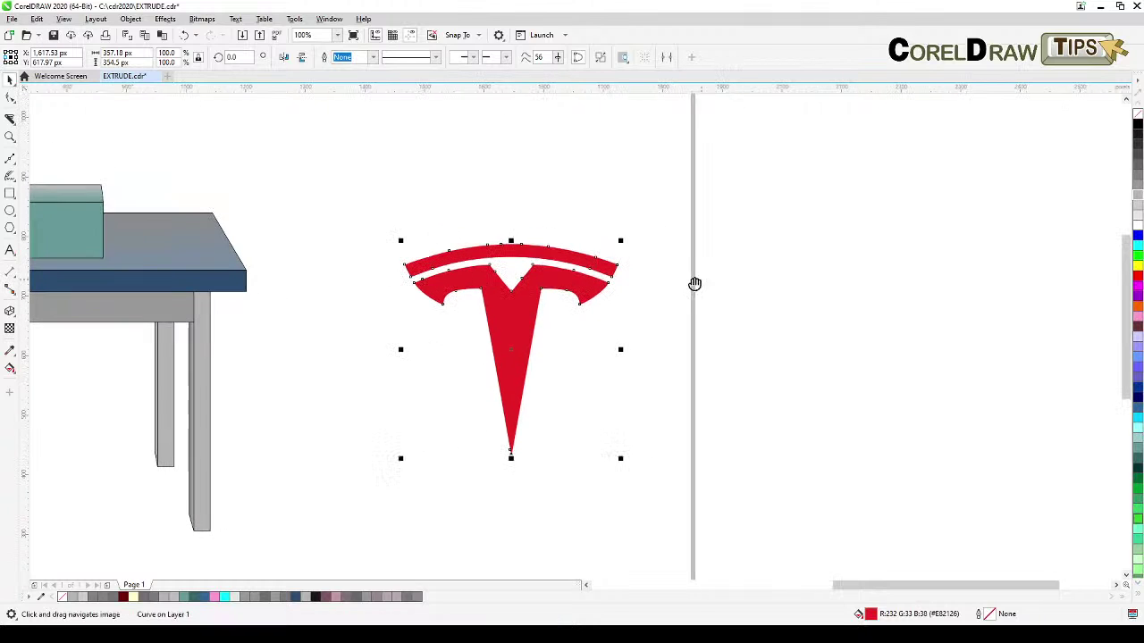
{"action": "scroll", "coordinate": [670, 321], "scroll_direction": "up", "scroll_amount": 2}
{"action": "left_click_drag", "start_coordinate": [641, 324], "coordinate": [714, 340]}
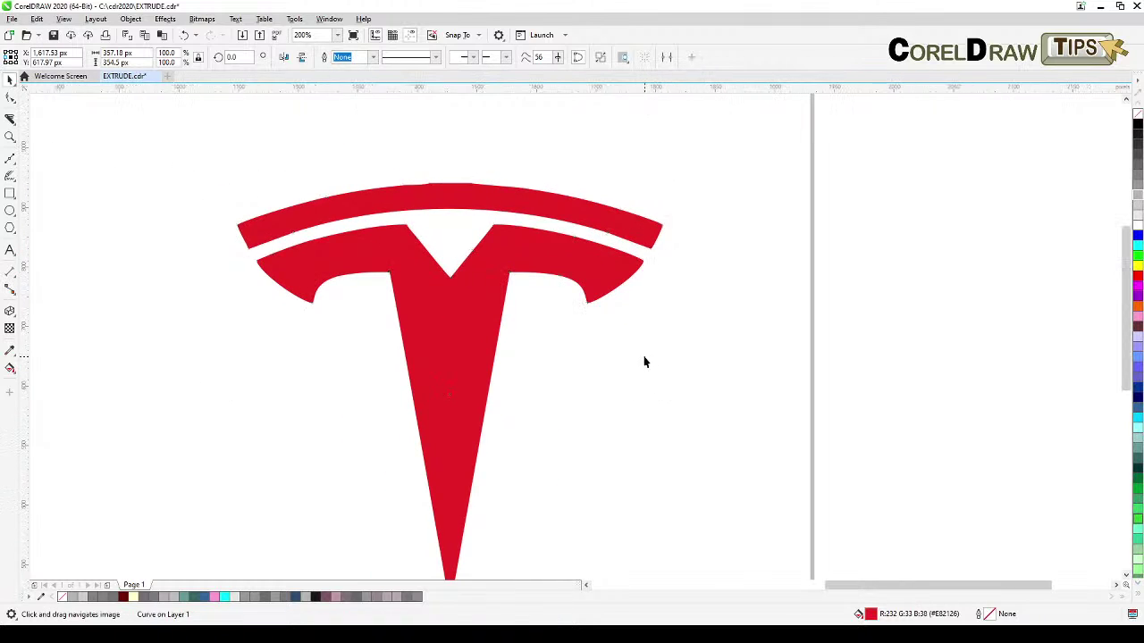
{"action": "scroll", "coordinate": [647, 359], "scroll_direction": "down", "scroll_amount": 2}
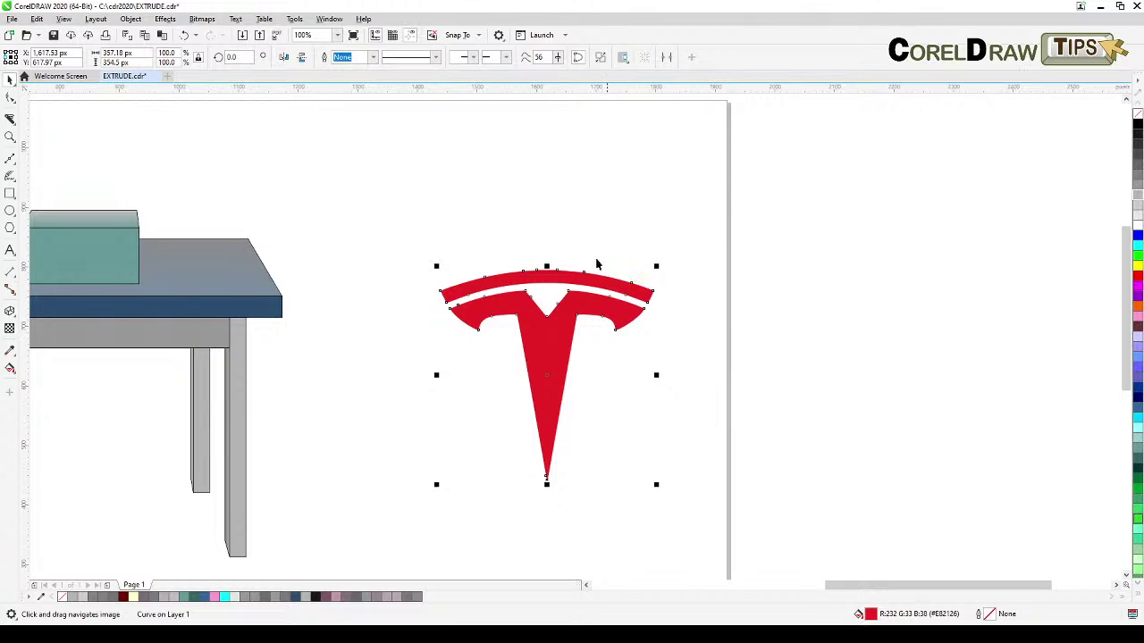
- Extrude the red logo up and to the right with the vanishing point at about 293, 354 px and a depth of 10
{"action": "left_click", "coordinate": [9, 312]}
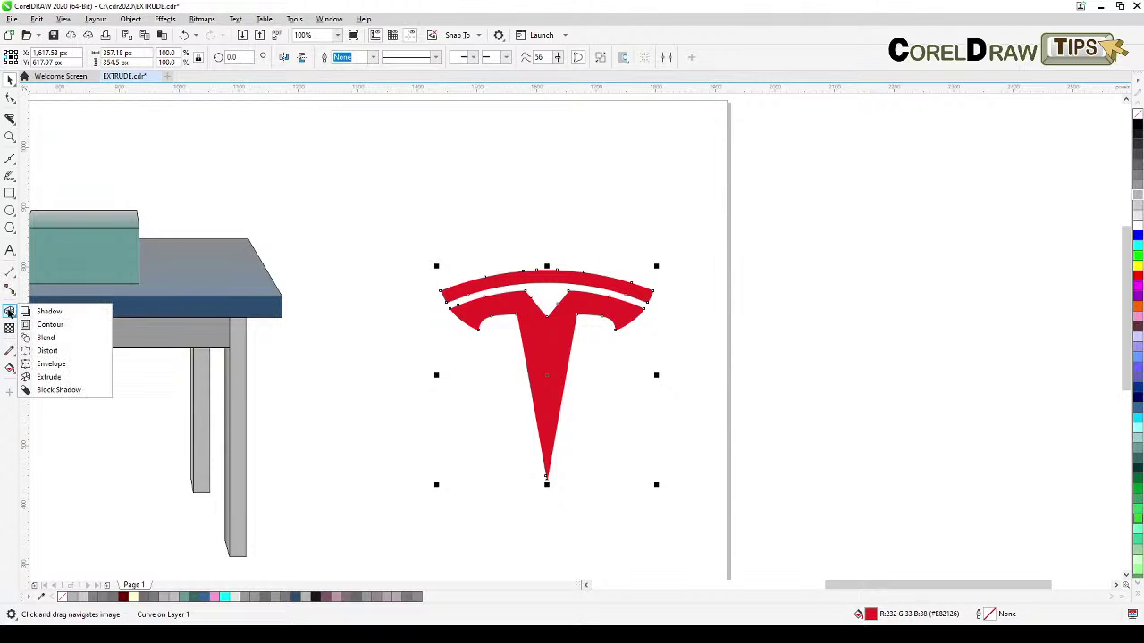
{"action": "left_click", "coordinate": [56, 376]}
{"action": "mouse_move", "coordinate": [538, 341]}
{"action": "left_mouse_down"}
{"action": "mouse_move", "coordinate": [582, 256]}
{"action": "mouse_move", "coordinate": [682, 154]}
{"action": "mouse_move", "coordinate": [357, 158]}
{"action": "mouse_move", "coordinate": [720, 168]}
{"action": "left_mouse_up"}
{"action": "scroll", "coordinate": [620, 296], "scroll_direction": "up", "scroll_amount": 2}
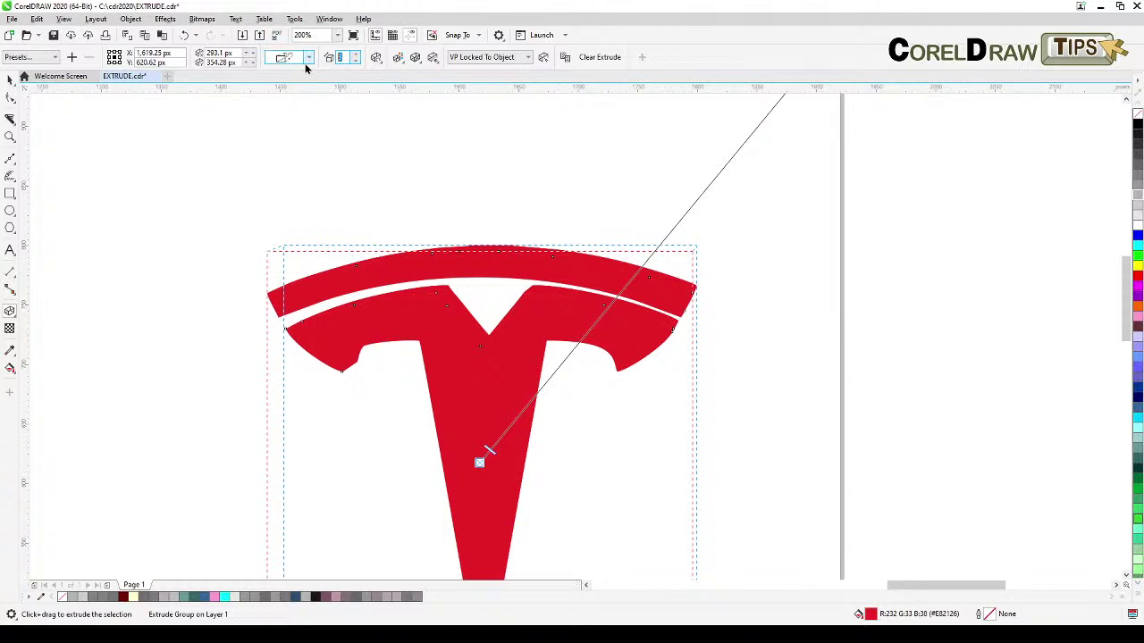
{"action": "type", "text": "10"}
{"action": "key", "text": "Return"}
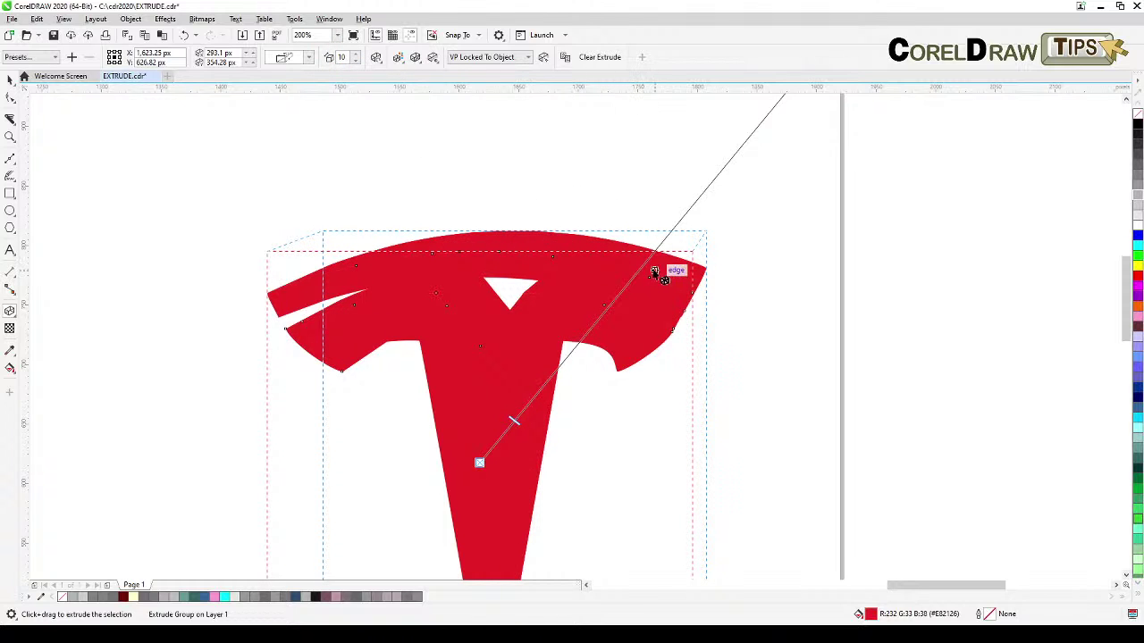
- Color the red logo's extrusion with a solid light gray of C36 M29 Y29 K0
{"action": "left_click", "coordinate": [399, 58]}
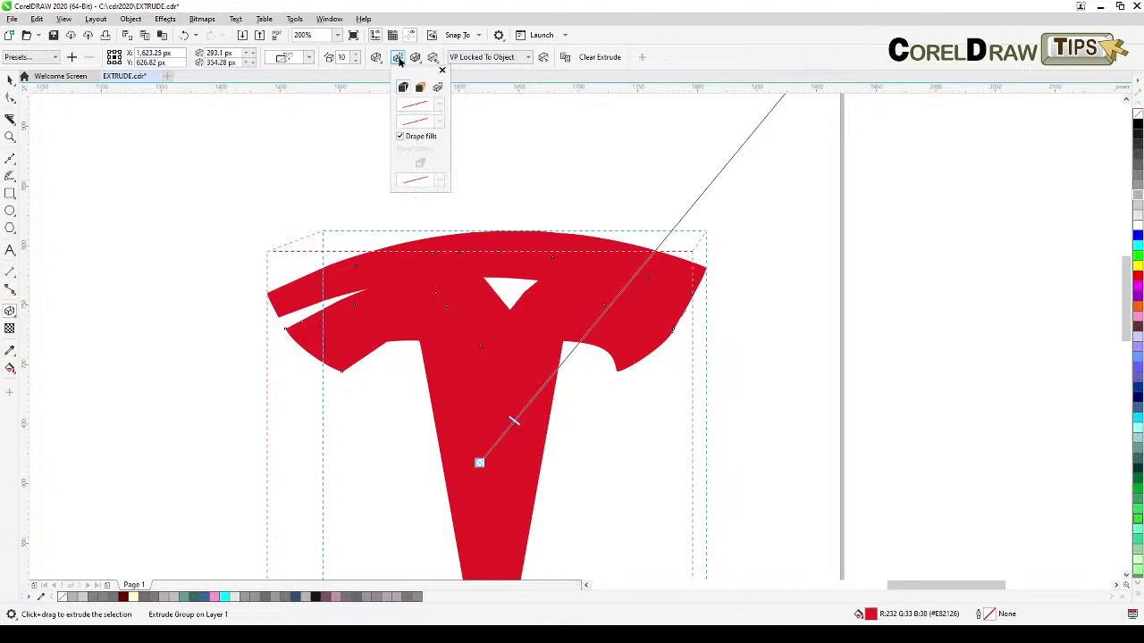
{"action": "left_click", "coordinate": [420, 88]}
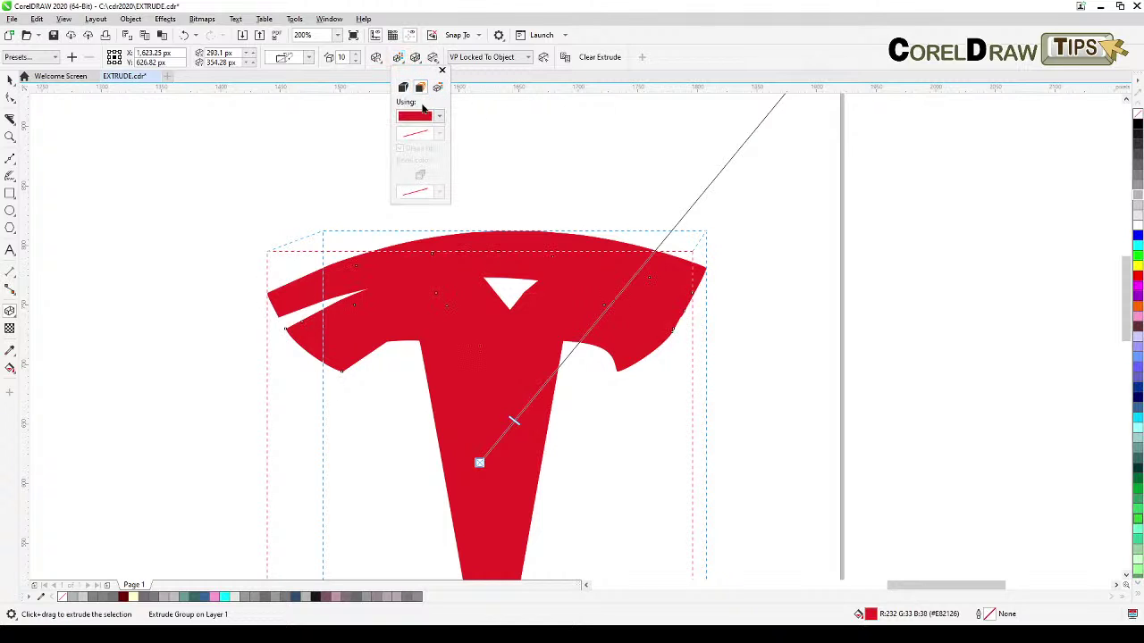
{"action": "left_click", "coordinate": [438, 118]}
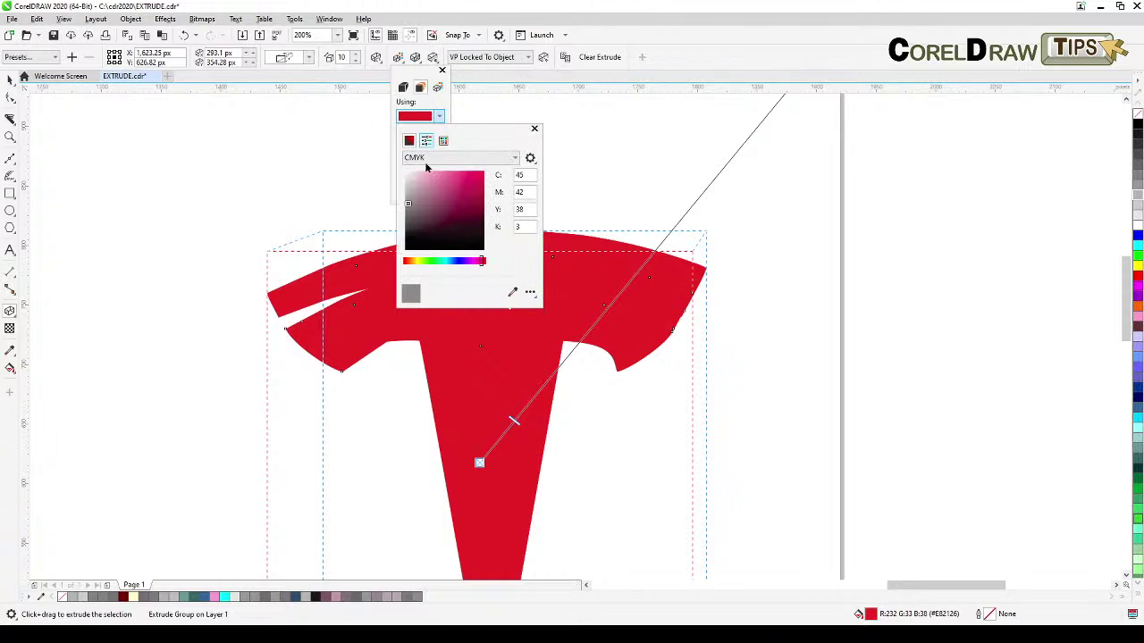
{"action": "left_click_drag", "start_coordinate": [409, 201], "coordinate": [403, 200]}
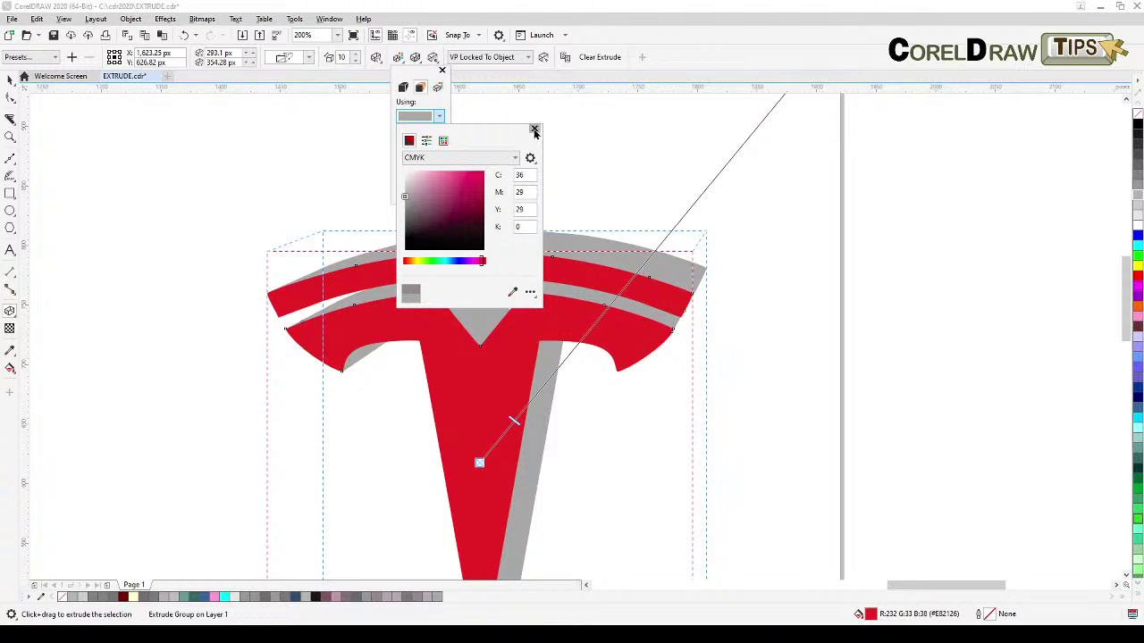
- Try shading the red logo's extrusion from light gray C20 M16 Y16 K0 to black, and return to the solid gray color
{"action": "left_click", "coordinate": [437, 90]}
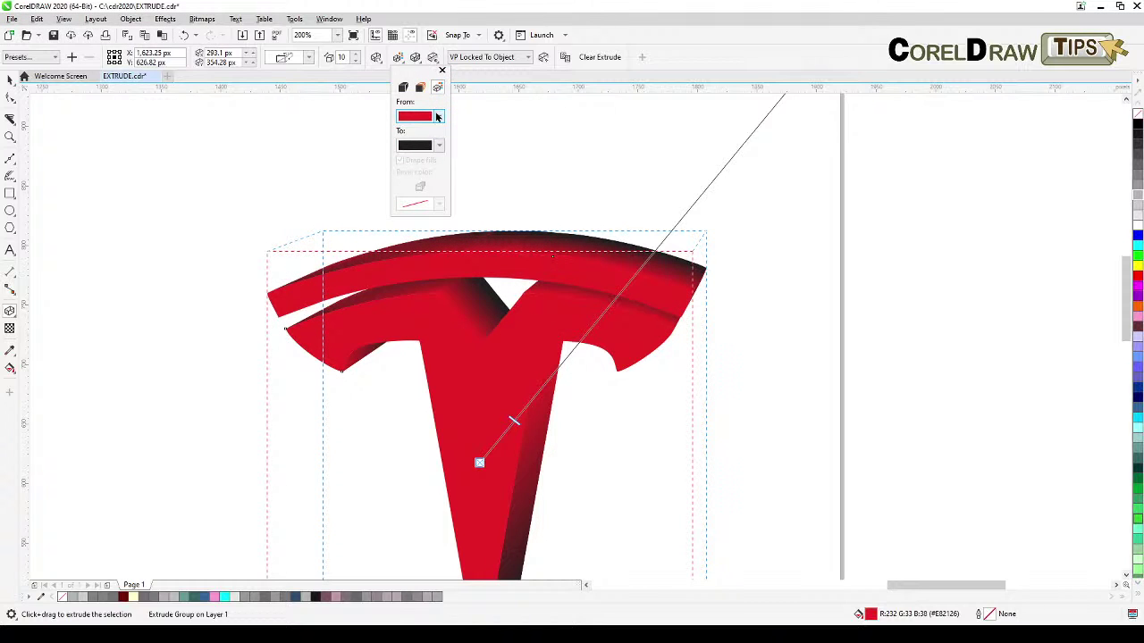
{"action": "left_click", "coordinate": [437, 117]}
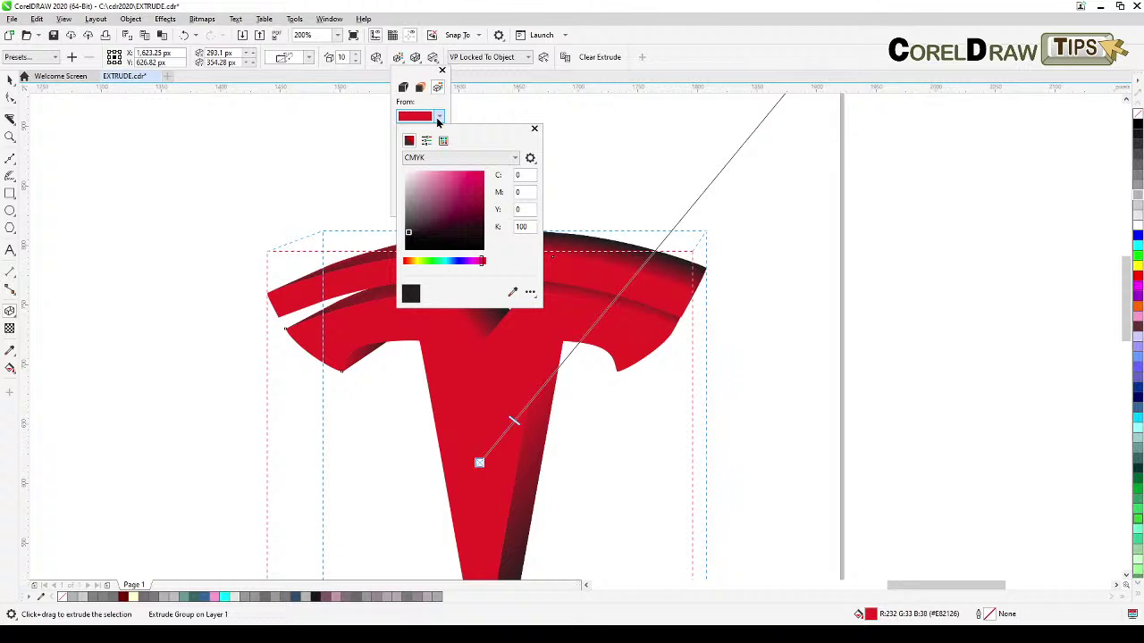
{"action": "left_click", "coordinate": [405, 188]}
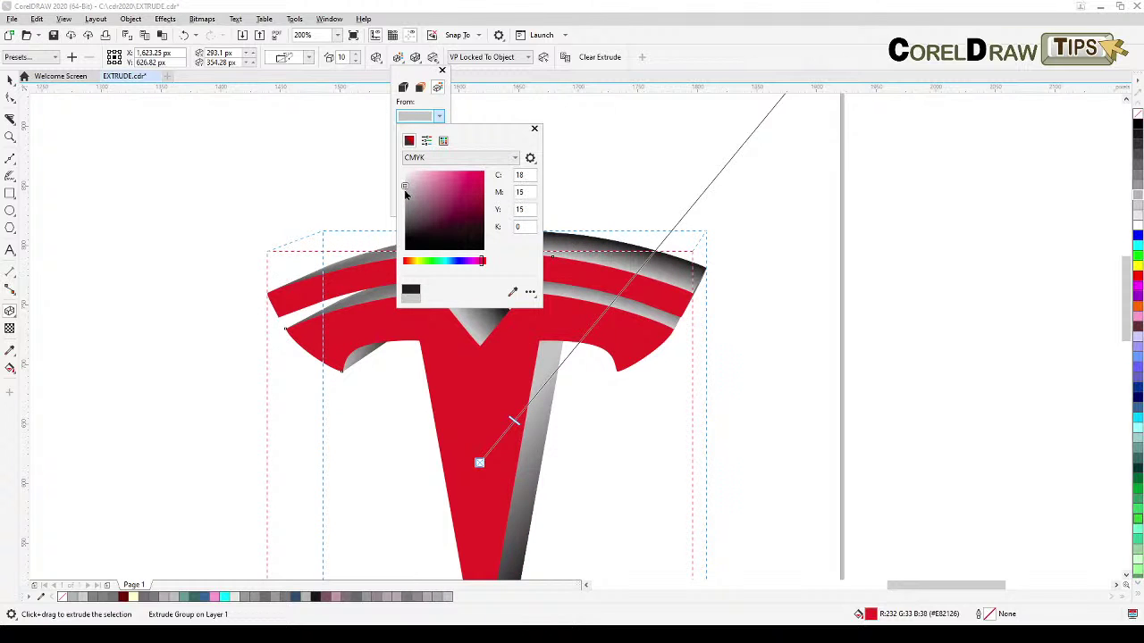
{"action": "left_click", "coordinate": [405, 188]}
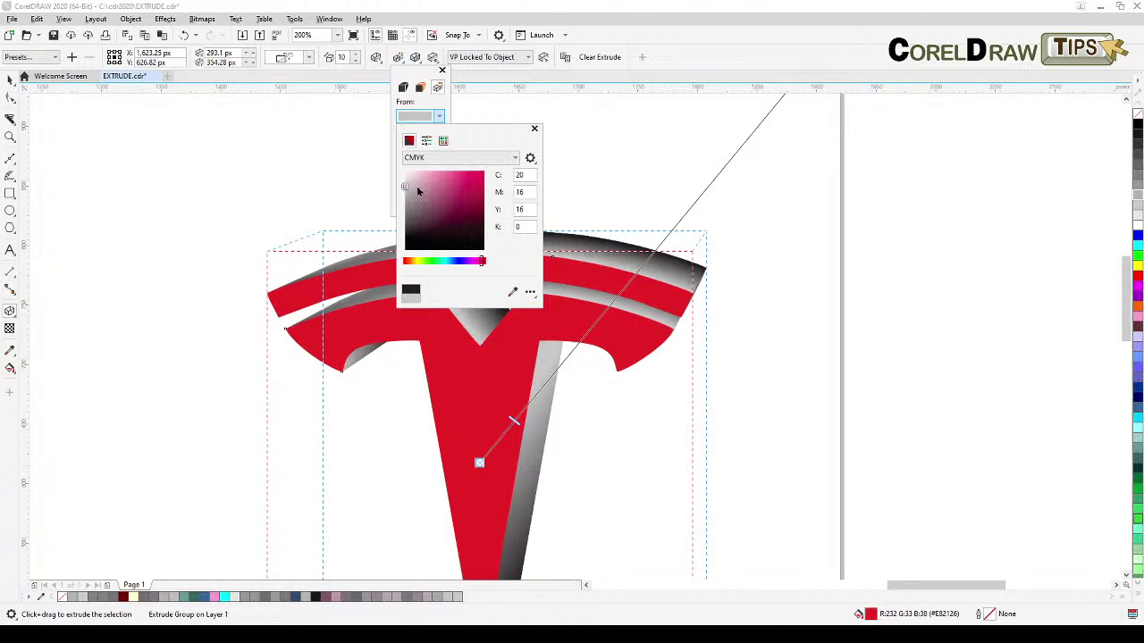
{"action": "left_click", "coordinate": [424, 92]}
{"action": "left_click", "coordinate": [420, 88]}
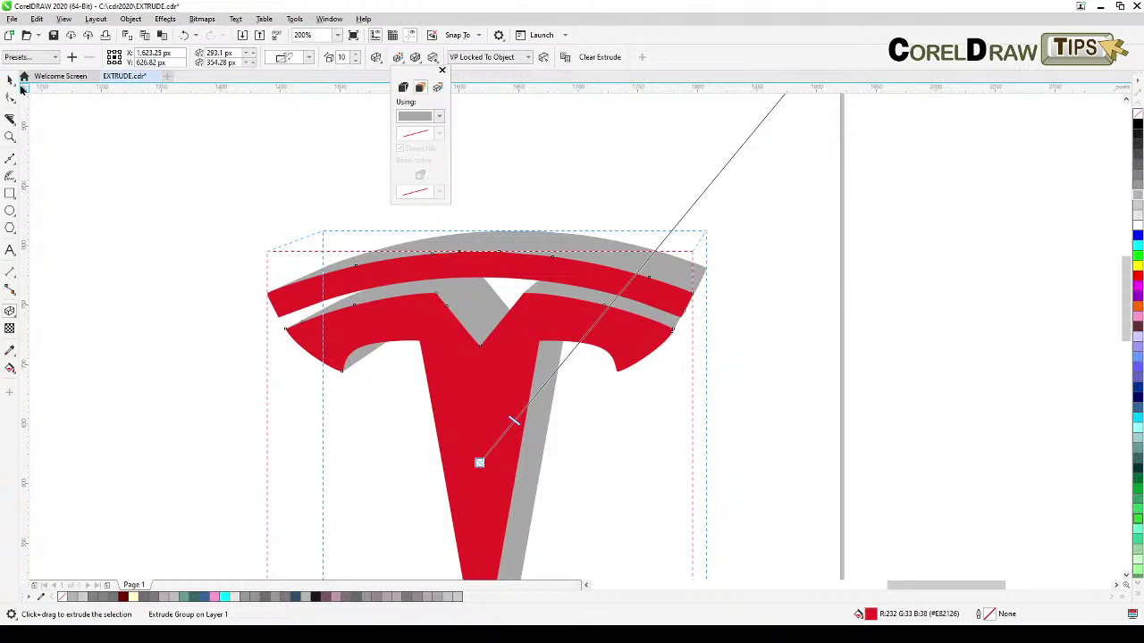
- Shift the logo extrusion's vanishing point up and to the left of the logo, to about -246, 301 px, and deselect it
{"action": "left_click", "coordinate": [237, 179]}
{"action": "scroll", "coordinate": [247, 191], "scroll_direction": "down", "scroll_amount": 1}
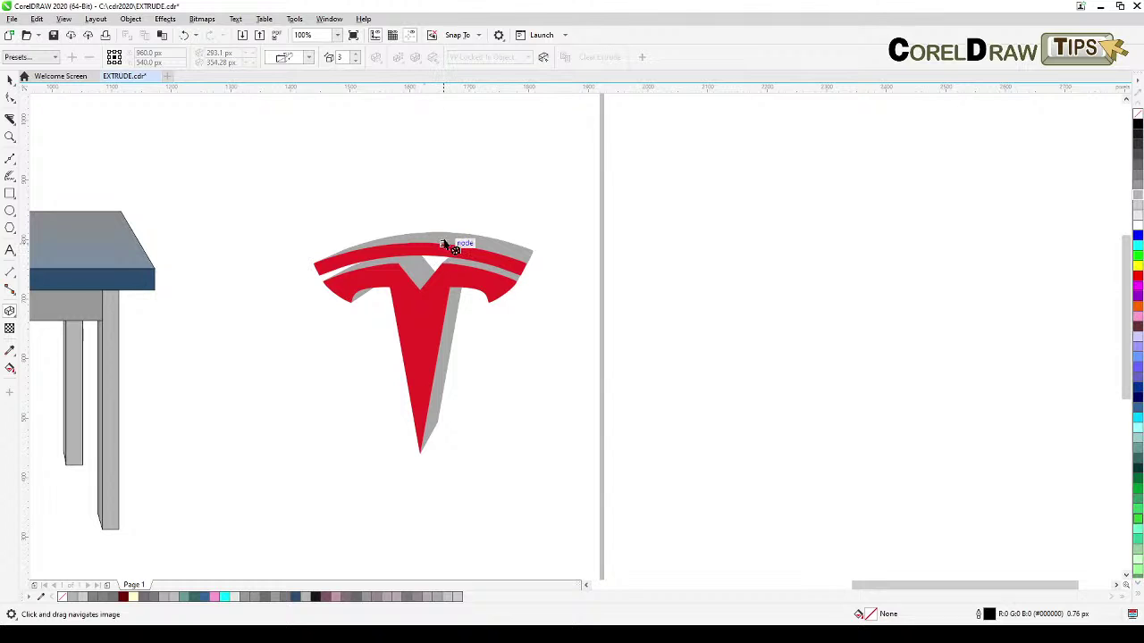
{"action": "left_click_drag", "start_coordinate": [453, 235], "coordinate": [283, 198]}
{"action": "left_click_drag", "start_coordinate": [337, 327], "coordinate": [559, 340]}
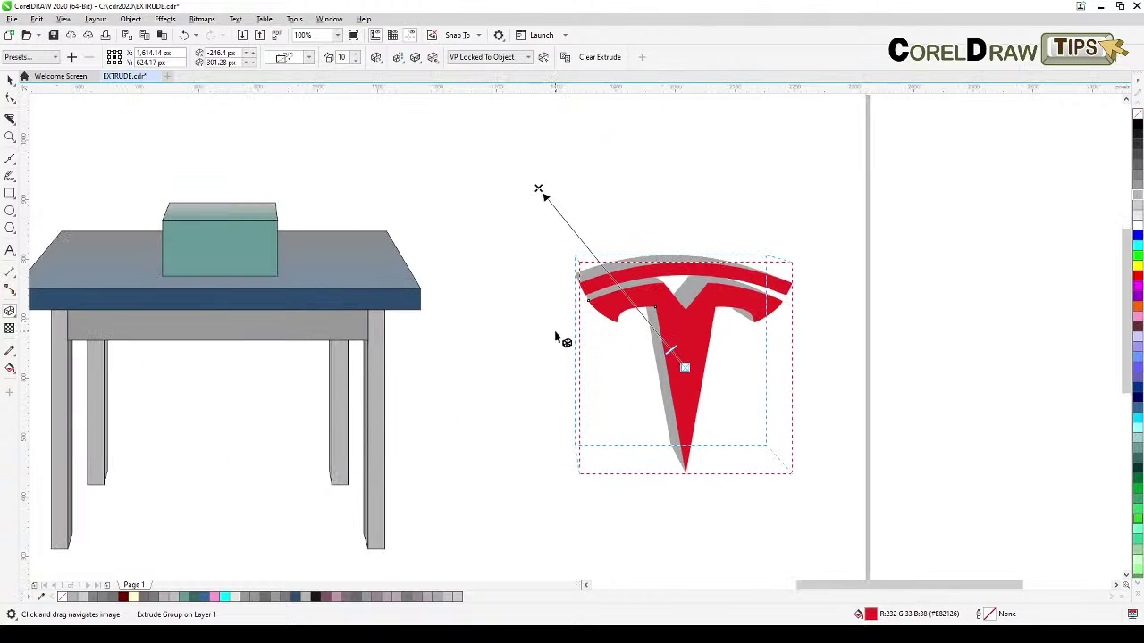
{"action": "left_click", "coordinate": [10, 80]}
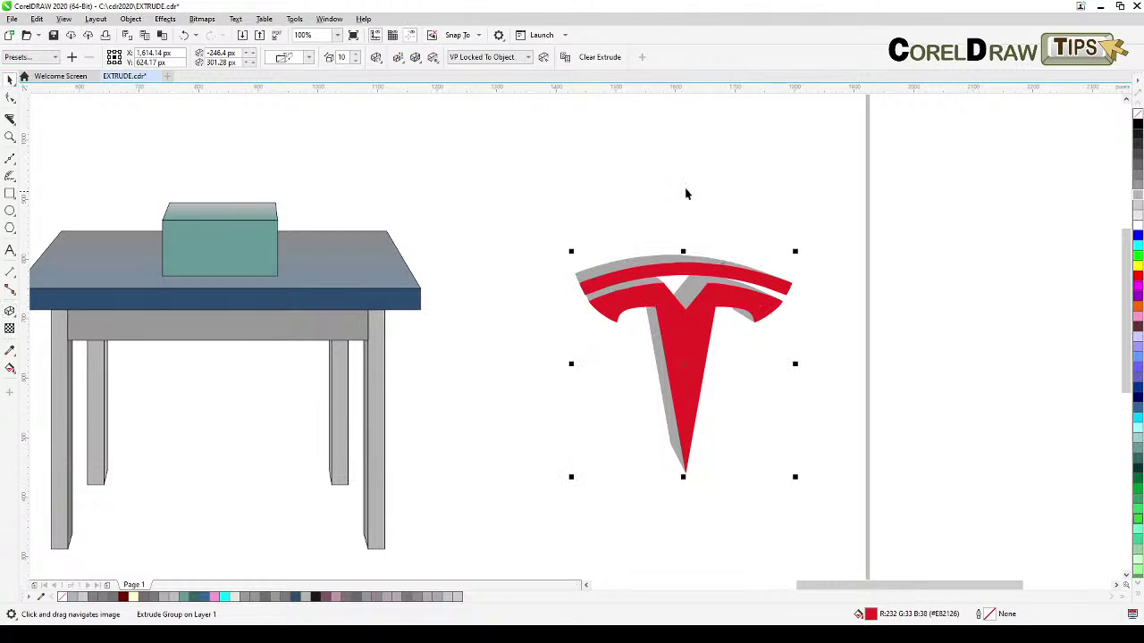
{"action": "left_click", "coordinate": [738, 184]}
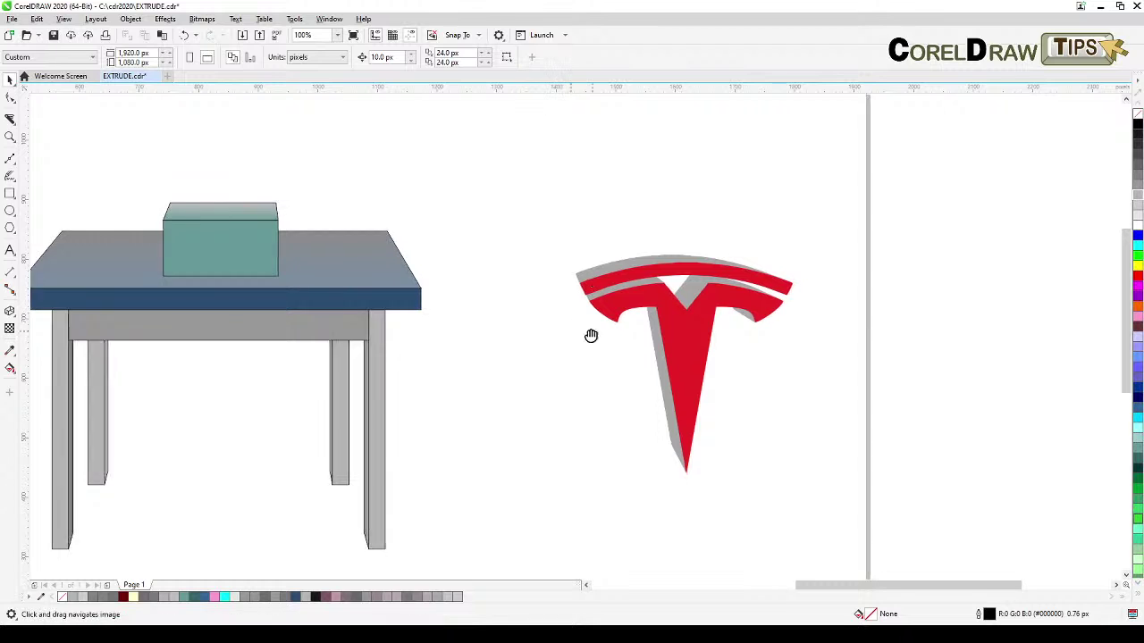
- Move the extruded red logo below the gray box, to about X 174, Y 467 px
{"action": "left_click_drag", "start_coordinate": [590, 335], "coordinate": [743, 340]}
{"action": "scroll", "coordinate": [759, 350], "scroll_direction": "down", "scroll_amount": 2}
{"action": "left_click", "coordinate": [817, 349]}
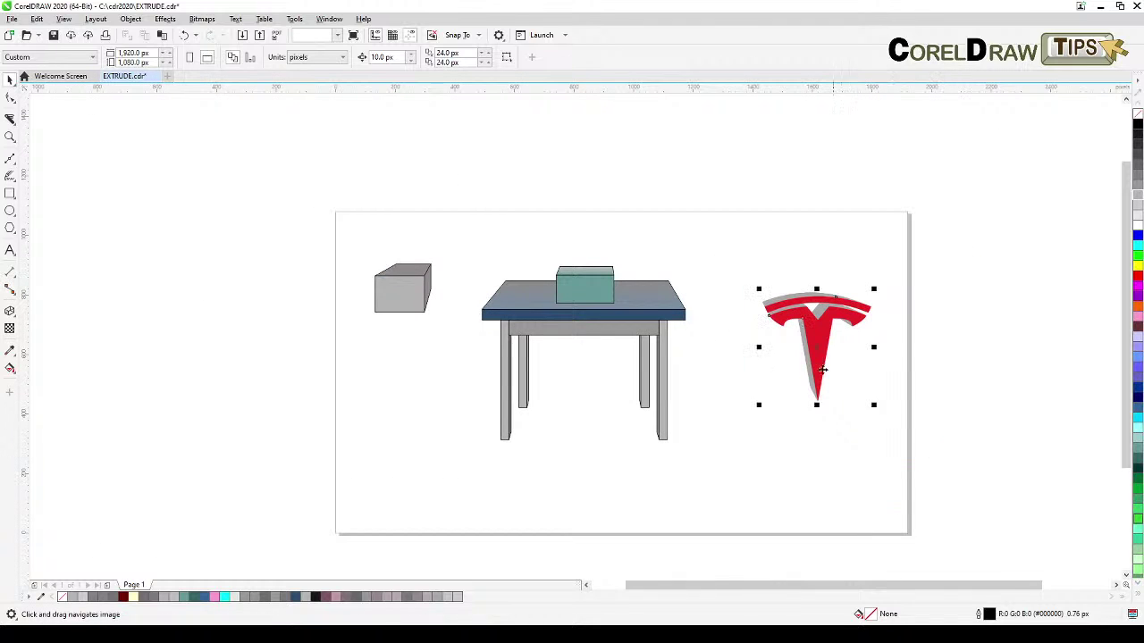
{"action": "left_click_drag", "start_coordinate": [816, 348], "coordinate": [387, 393]}
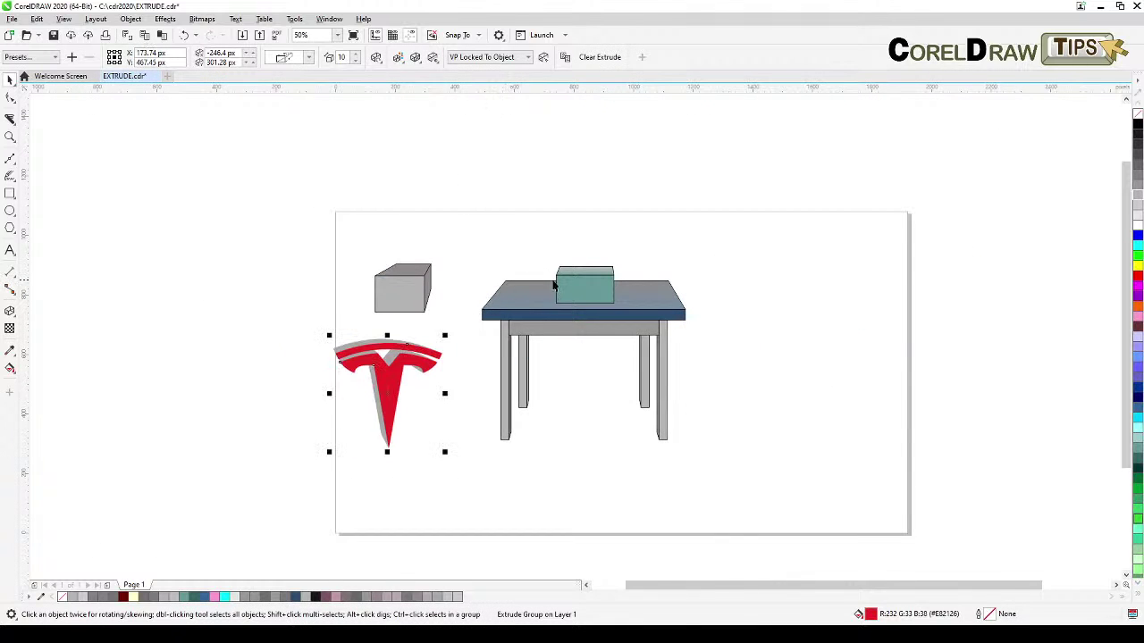
- Draw a thin tabletop rectangle about 527 by 24 px between the blue table and the page's right edge
{"action": "scroll", "coordinate": [778, 358], "scroll_direction": "up", "scroll_amount": 2}
{"action": "left_click_drag", "start_coordinate": [626, 363], "coordinate": [572, 335]}
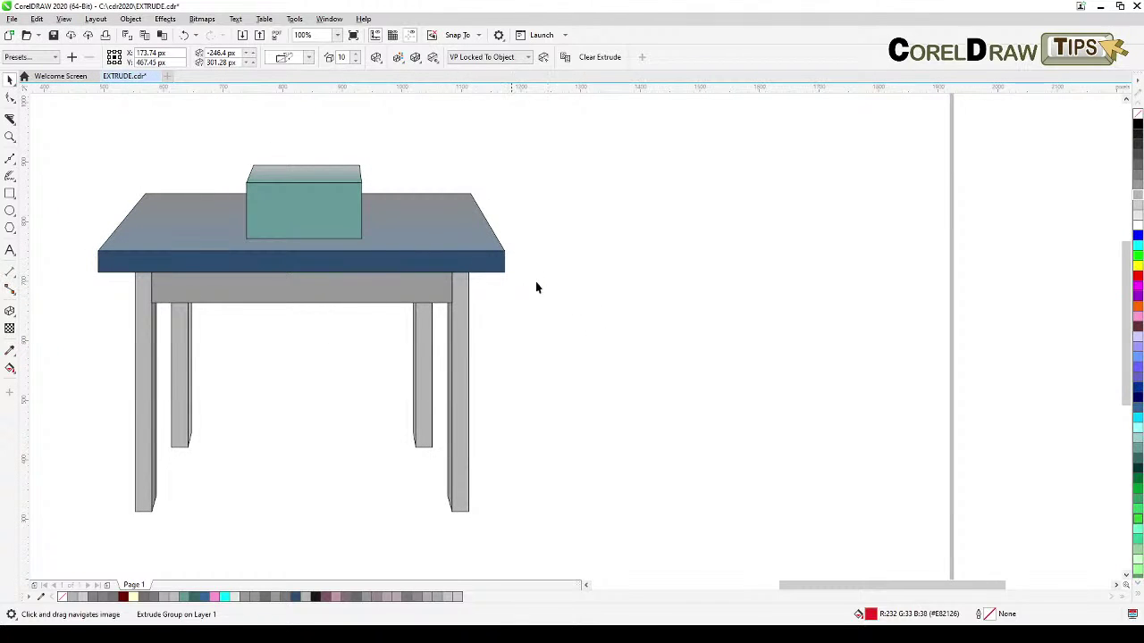
{"action": "left_click_drag", "start_coordinate": [581, 313], "coordinate": [550, 304]}
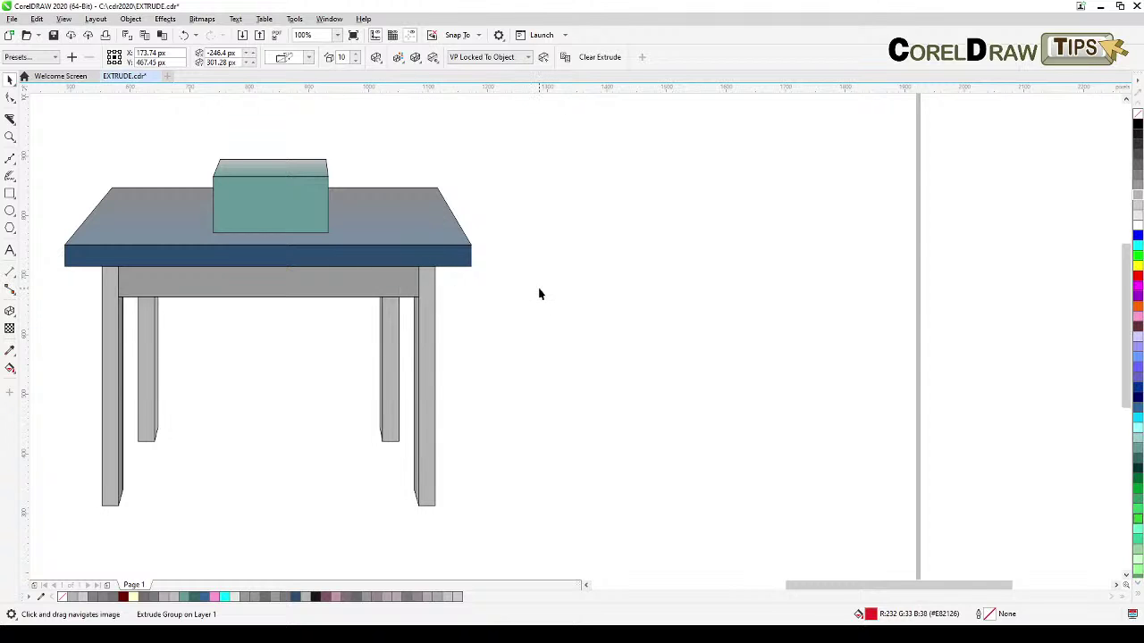
{"action": "left_click_drag", "start_coordinate": [539, 294], "coordinate": [519, 323]}
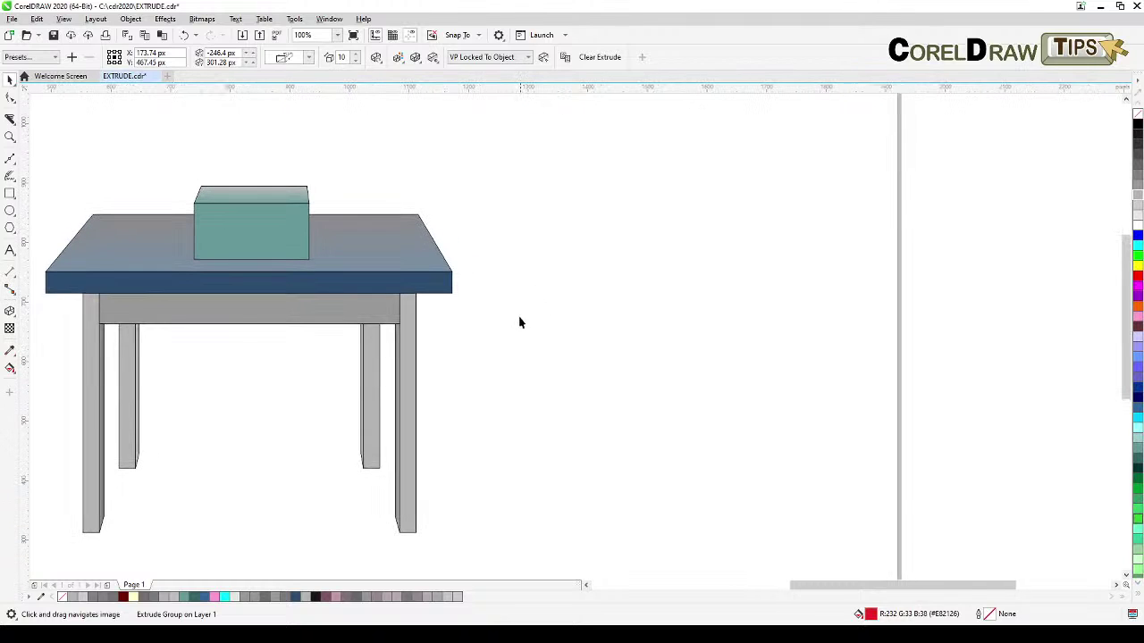
{"action": "left_click", "coordinate": [10, 193]}
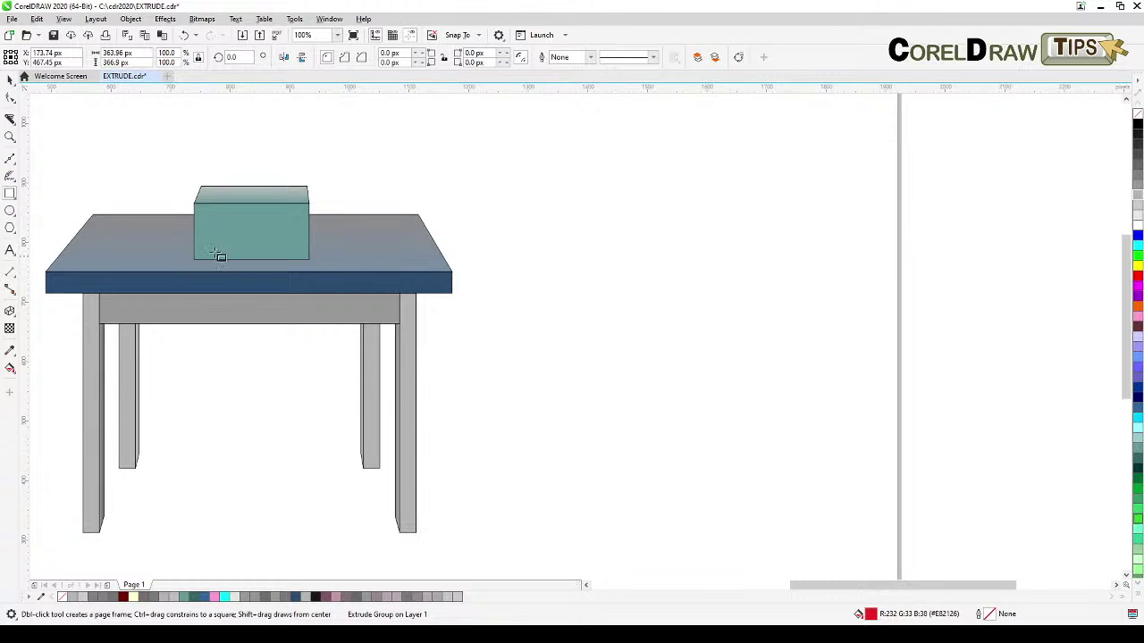
{"action": "left_click_drag", "start_coordinate": [548, 275], "coordinate": [864, 289]}
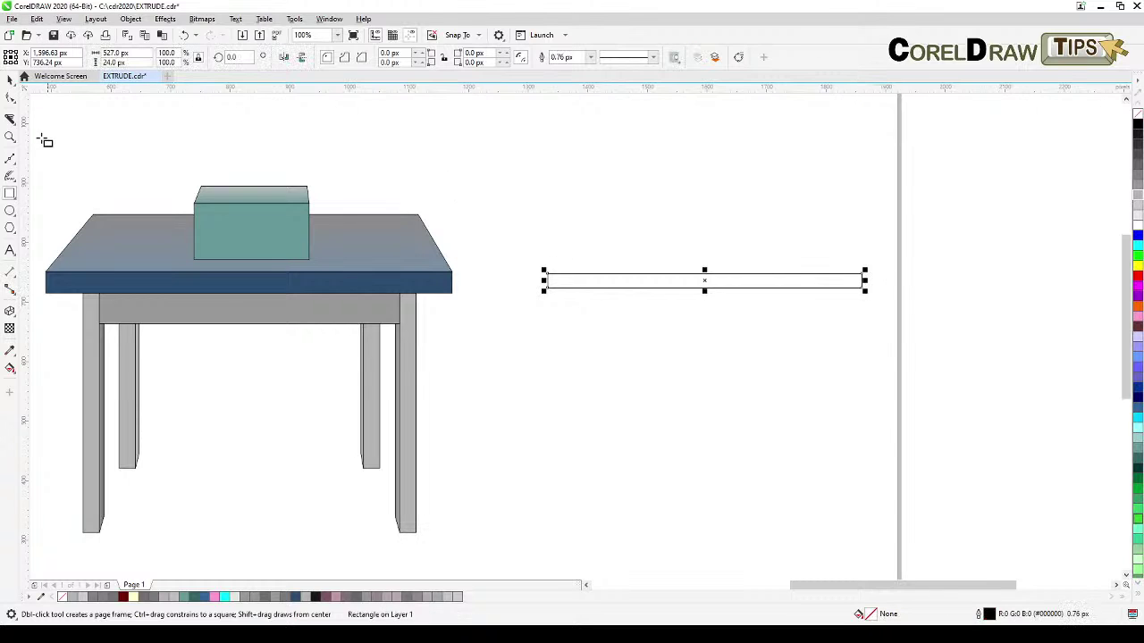
- Fill the tabletop rectangle with light gray R204 G204 B204 and shift it slightly left to about X 1,569, Y 734 px
{"action": "left_click", "coordinate": [10, 82]}
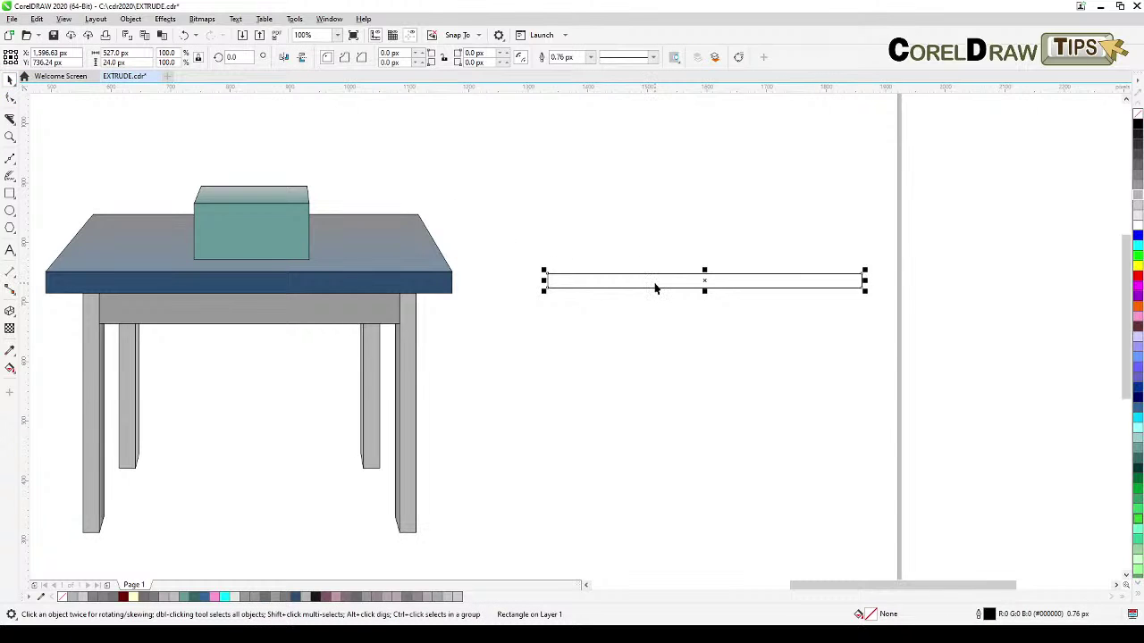
{"action": "left_click", "coordinate": [1138, 217]}
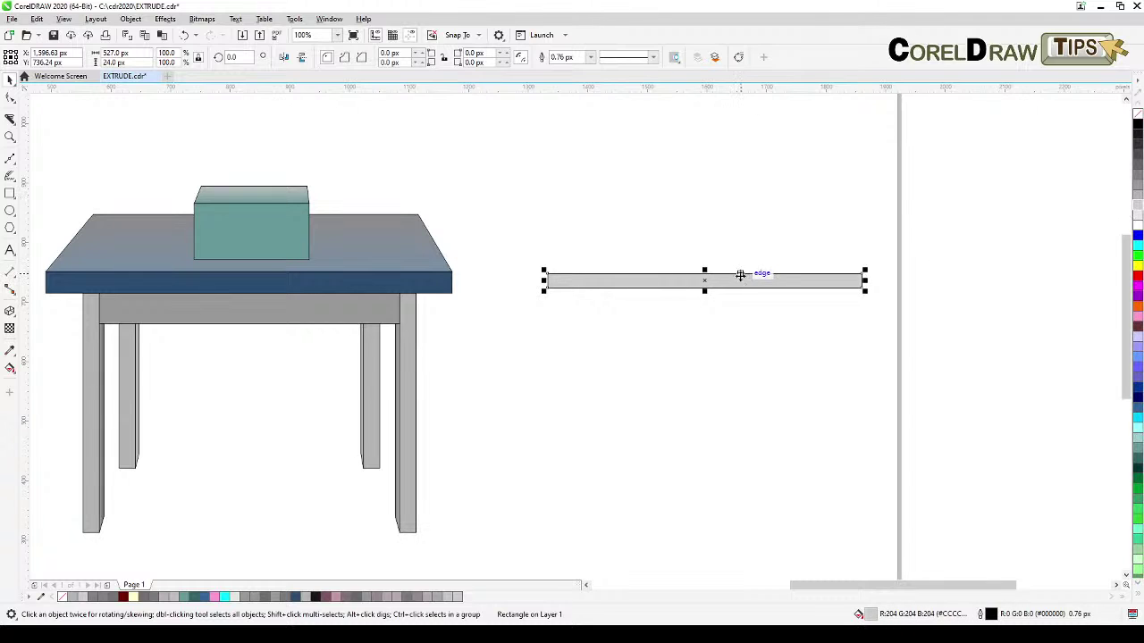
{"action": "mouse_move", "coordinate": [736, 288]}
{"action": "left_mouse_down"}
{"action": "mouse_move", "coordinate": [722, 277]}
{"action": "mouse_move", "coordinate": [728, 295]}
{"action": "left_mouse_up"}
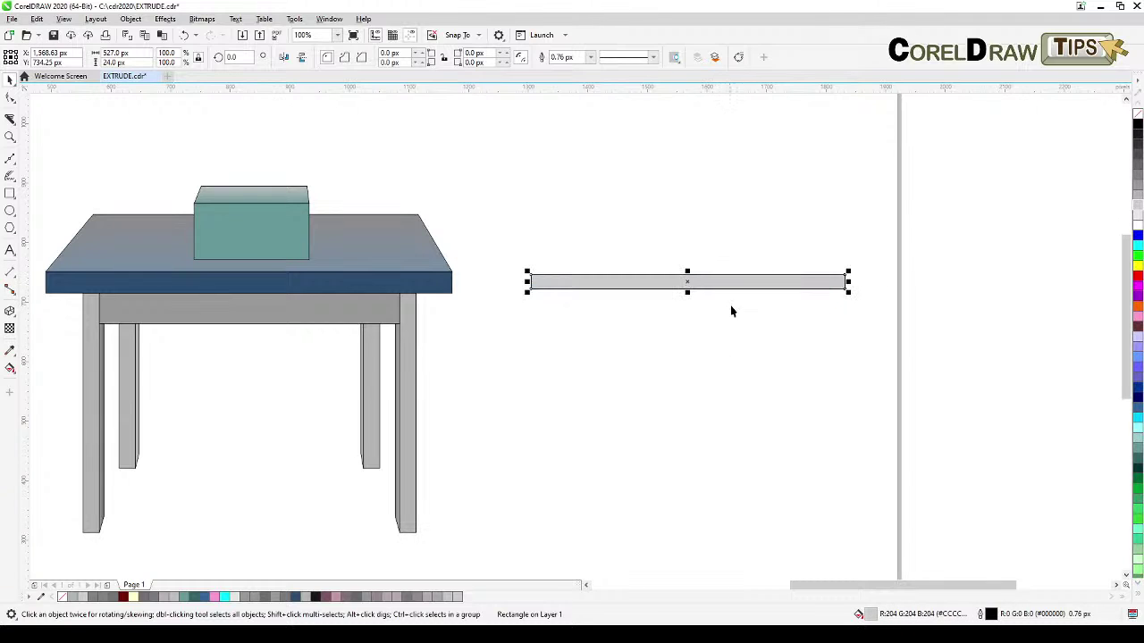
{"action": "key", "text": "Escape"}
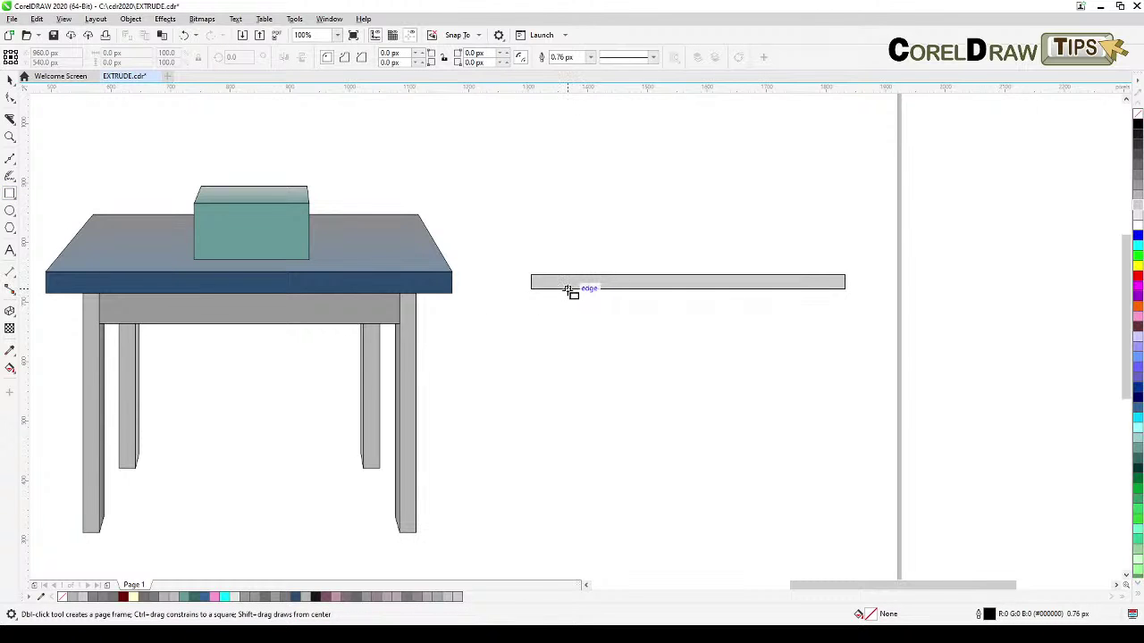
- Draw a leg about 22 by 380 px under the tabletop's left end and place a duplicate under its right end
{"action": "left_click_drag", "start_coordinate": [566, 289], "coordinate": [579, 519]}
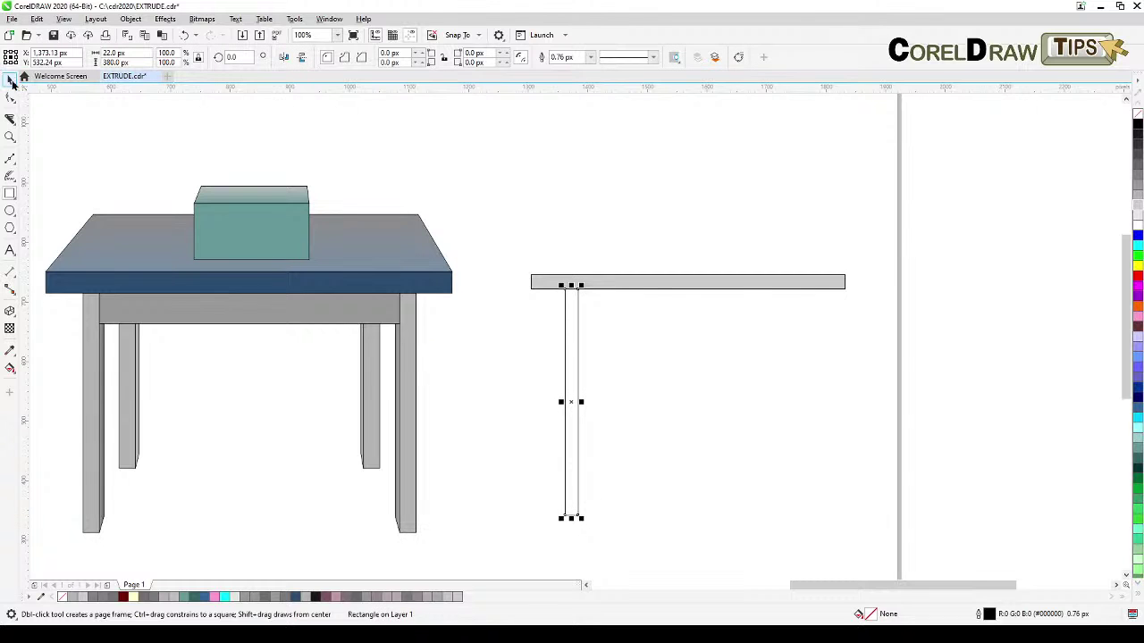
{"action": "left_click", "coordinate": [12, 81]}
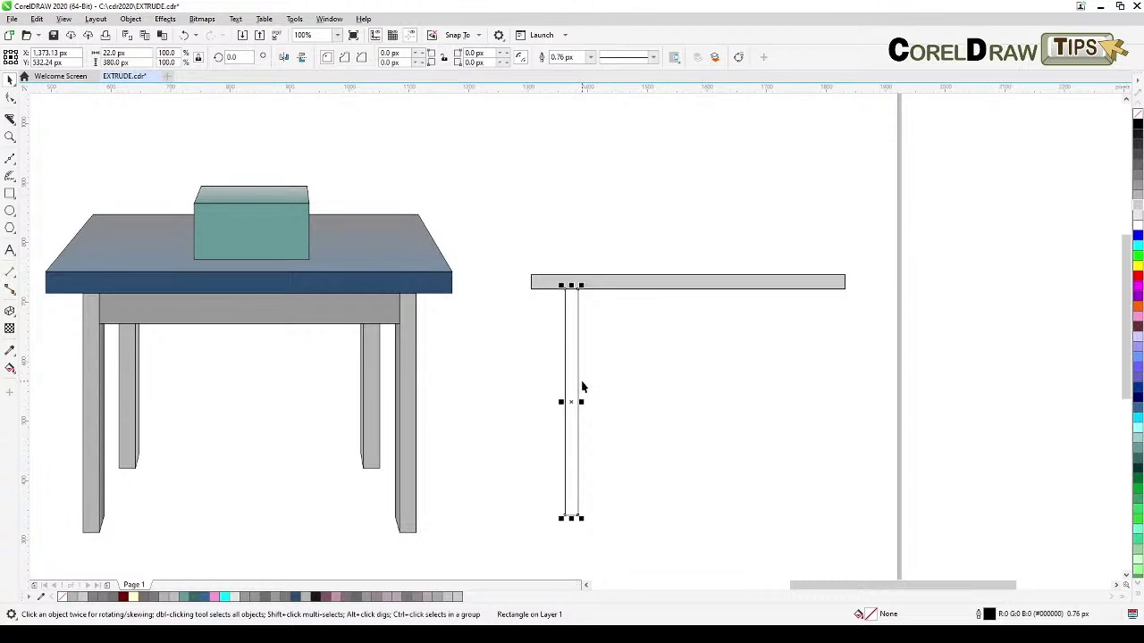
{"action": "key", "text": "KP_Add"}
{"action": "left_click_drag", "start_coordinate": [575, 401], "coordinate": [810, 411]}
{"action": "left_click", "coordinate": [914, 379]}
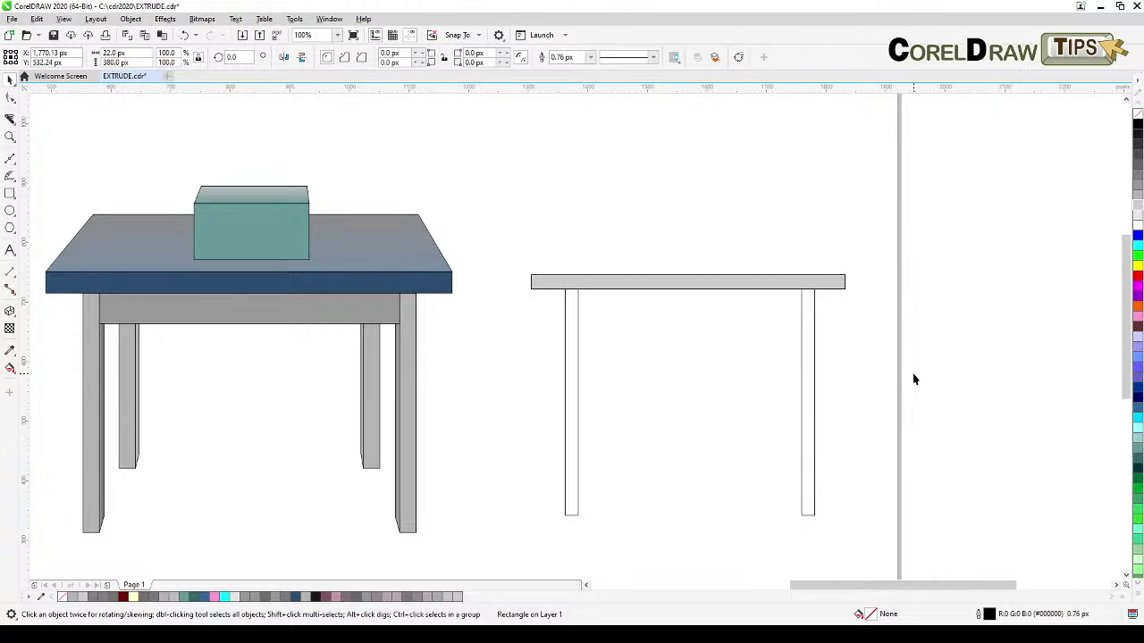
- Fill both new table legs with a gray slightly darker than the tabletop
{"action": "left_click", "coordinate": [813, 374]}
{"action": "left_click", "coordinate": [577, 319], "text": "shift"}
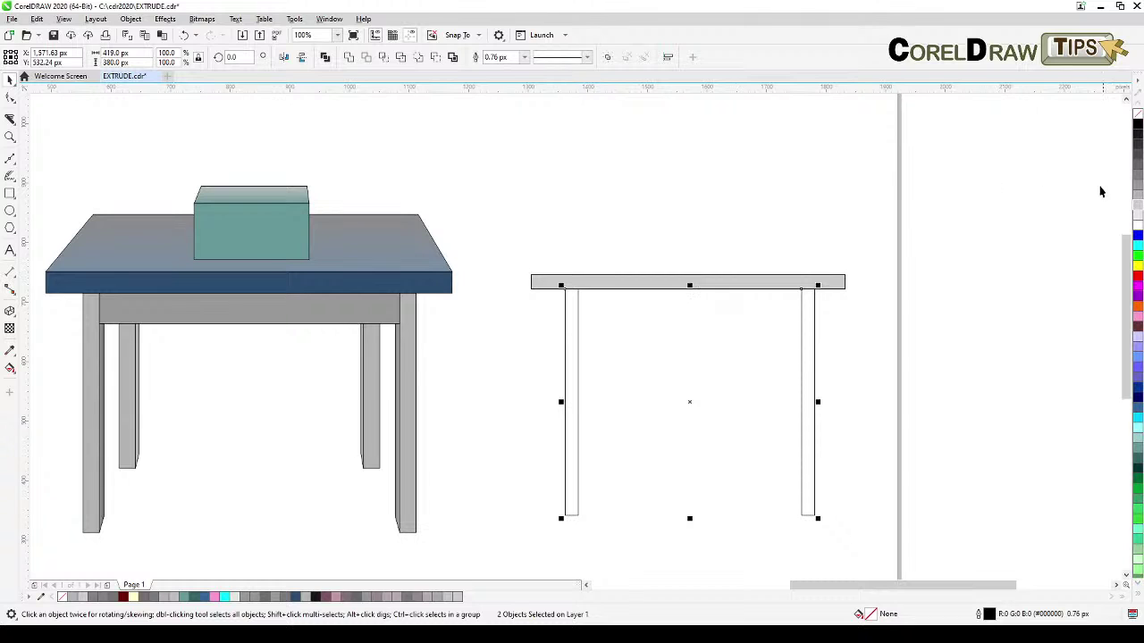
{"action": "left_click", "coordinate": [1137, 196]}
{"action": "left_click", "coordinate": [709, 342]}
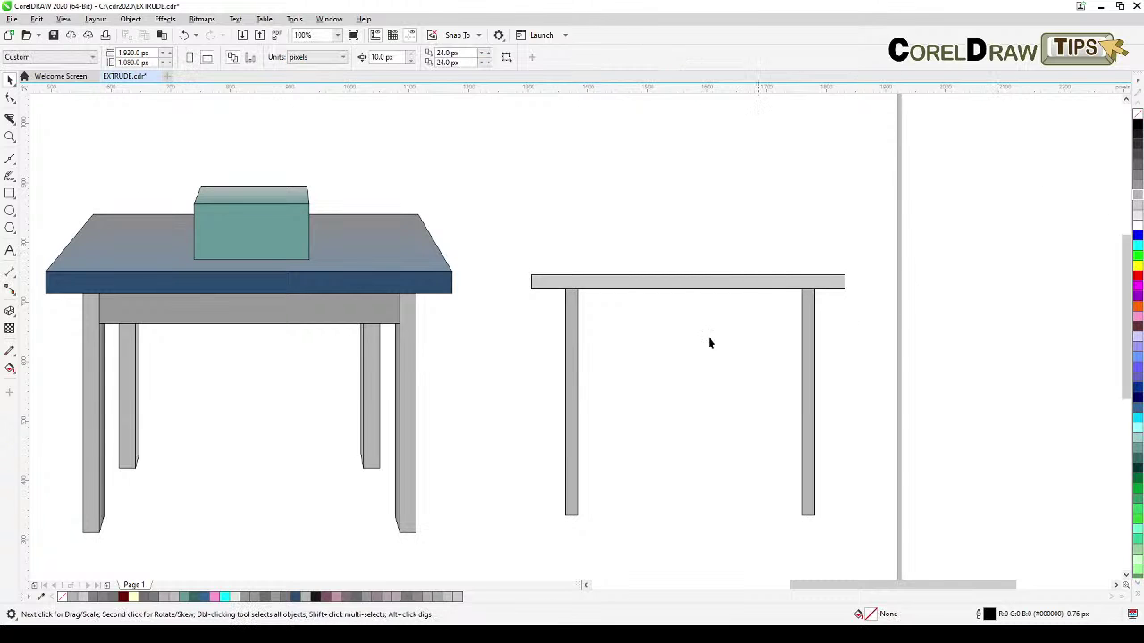
- Draw an apron rectangle about 375 by 47 px between the legs directly under the tabletop and fill it with gray R153 G153 B153
{"action": "left_click", "coordinate": [10, 194]}
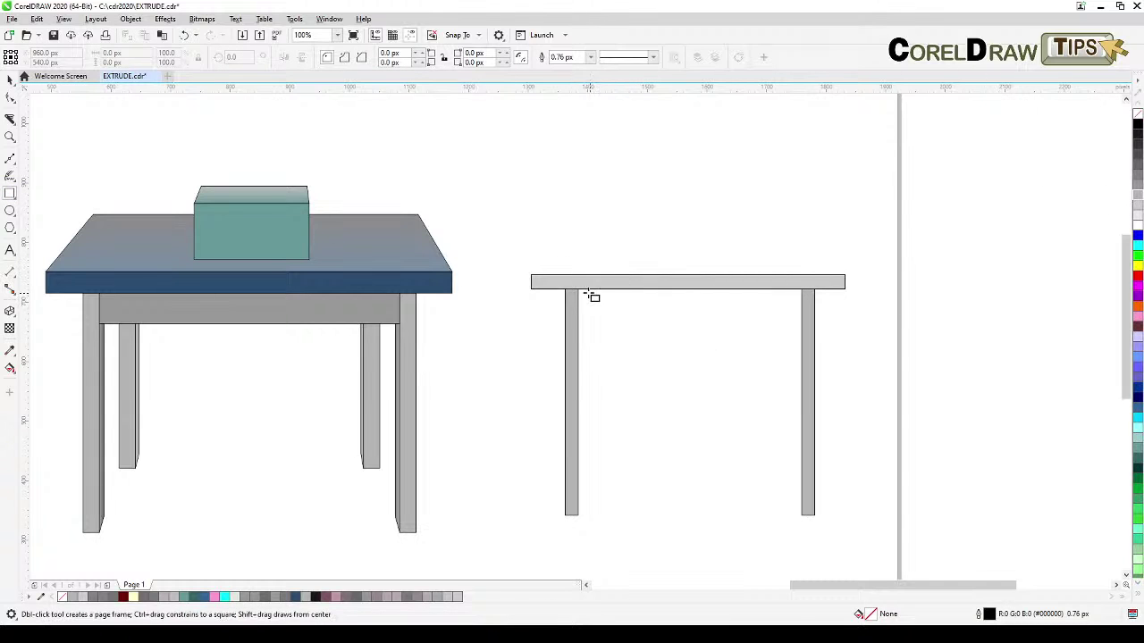
{"action": "scroll", "coordinate": [609, 335], "scroll_direction": "up", "scroll_amount": 2}
{"action": "left_click_drag", "start_coordinate": [659, 322], "coordinate": [543, 331]}
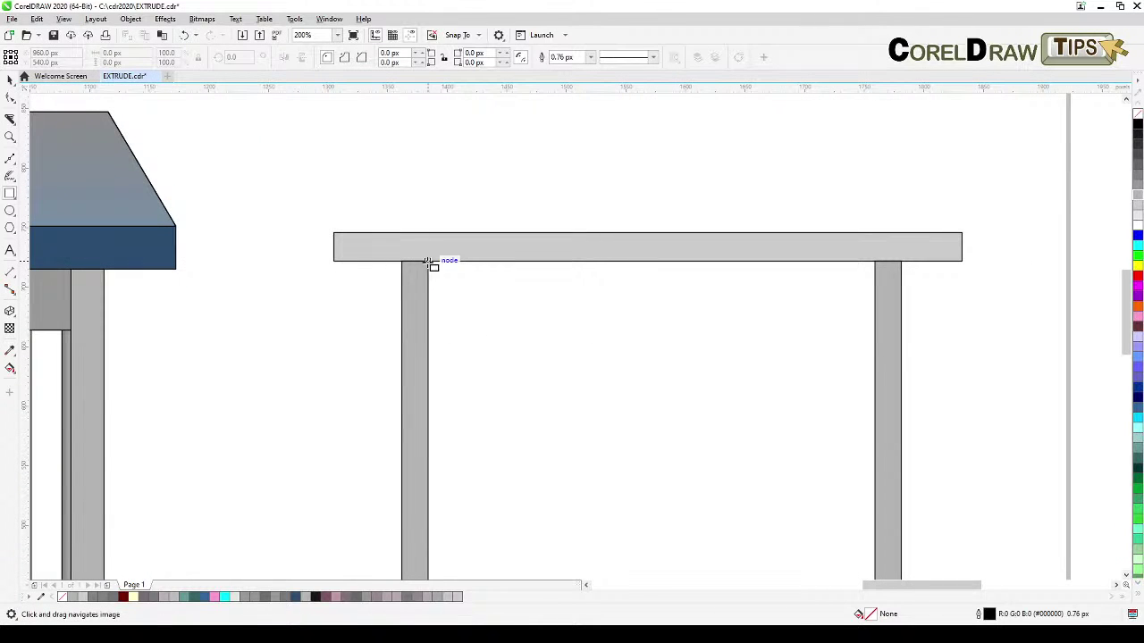
{"action": "left_click_drag", "start_coordinate": [427, 261], "coordinate": [698, 301]}
{"action": "mouse_move", "coordinate": [851, 311]}
{"action": "left_mouse_down"}
{"action": "mouse_move", "coordinate": [876, 309]}
{"action": "mouse_move", "coordinate": [876, 260]}
{"action": "mouse_move", "coordinate": [875, 319]}
{"action": "left_mouse_up"}
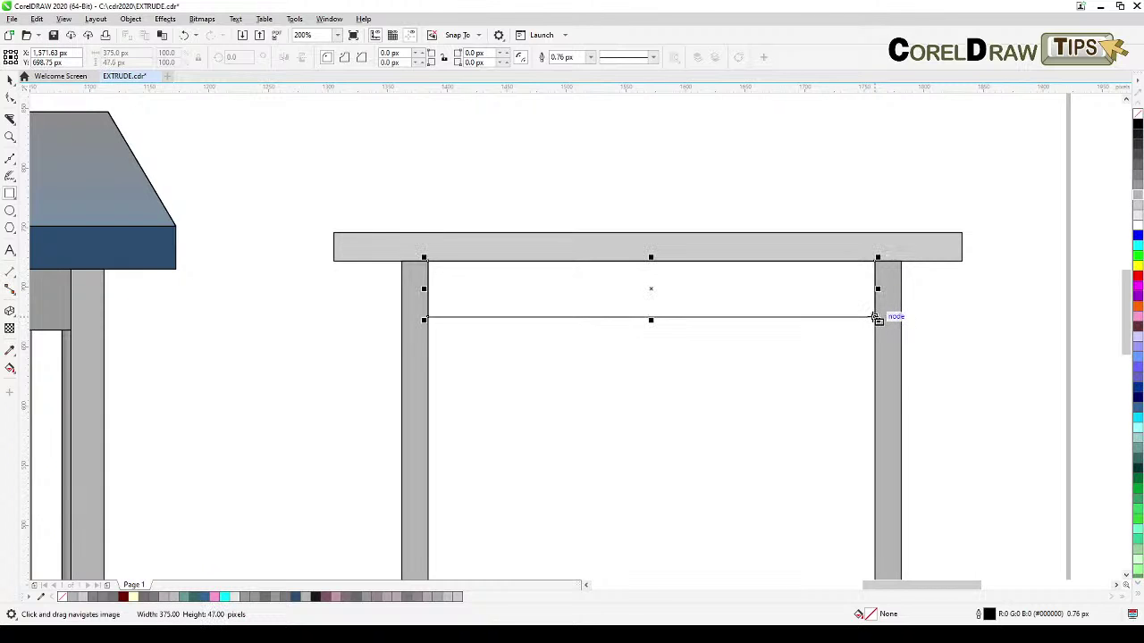
{"action": "left_click", "coordinate": [1137, 188]}
{"action": "scroll", "coordinate": [864, 247], "scroll_direction": "down", "scroll_amount": 3}
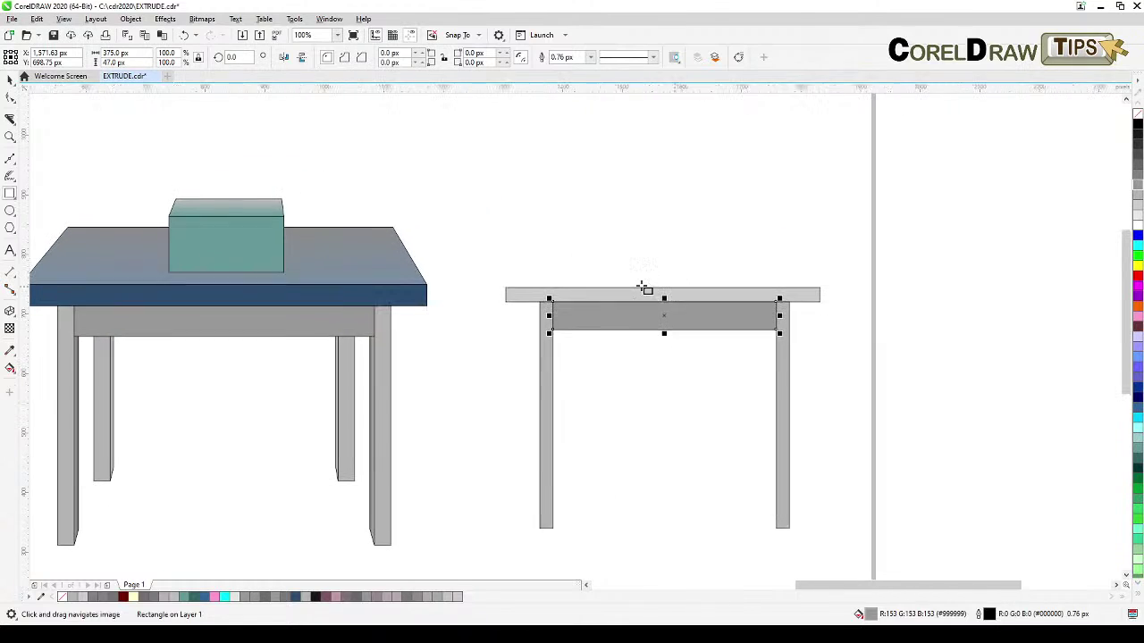
{"action": "left_click", "coordinate": [10, 79]}
{"action": "left_click", "coordinate": [621, 250]}
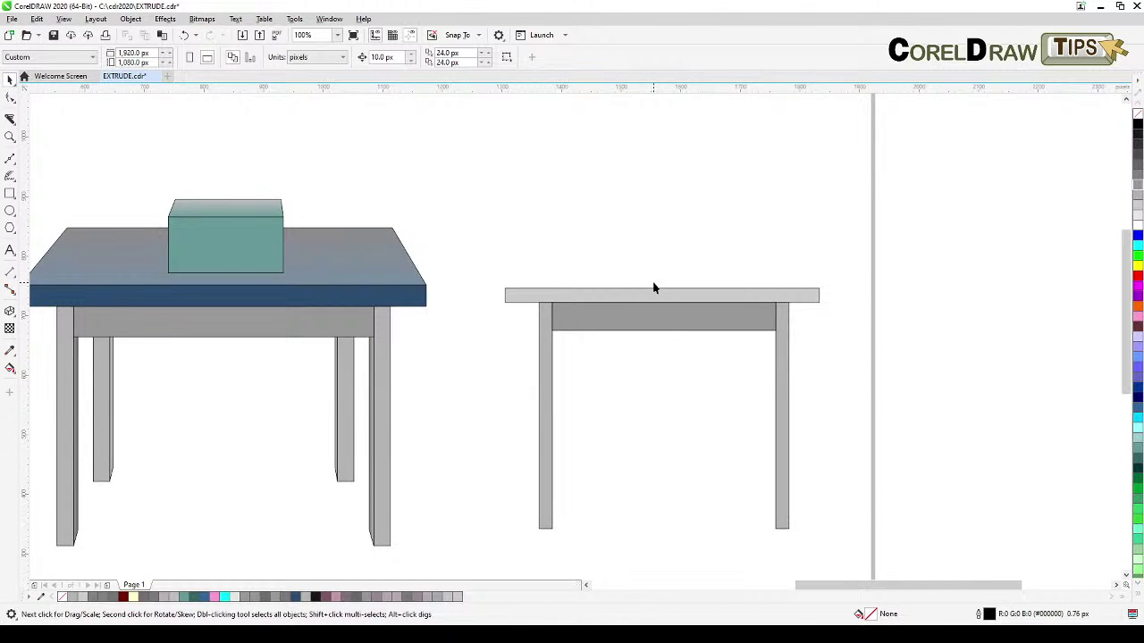
- Extrude the new table's tabletop rectangle straight upward to a vanishing point about 275 px above it
{"action": "key", "text": "h"}
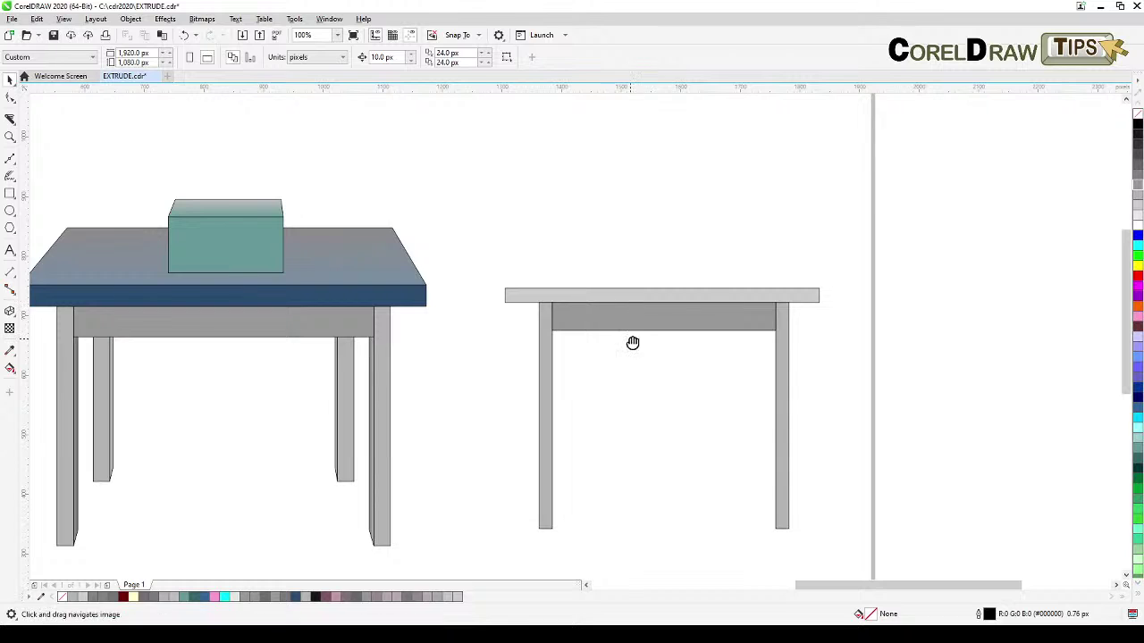
{"action": "mouse_move", "coordinate": [636, 342]}
{"action": "left_mouse_down"}
{"action": "mouse_move", "coordinate": [617, 319]}
{"action": "mouse_move", "coordinate": [659, 325]}
{"action": "left_mouse_up"}
{"action": "scroll", "coordinate": [657, 332], "scroll_direction": "down", "scroll_amount": 1}
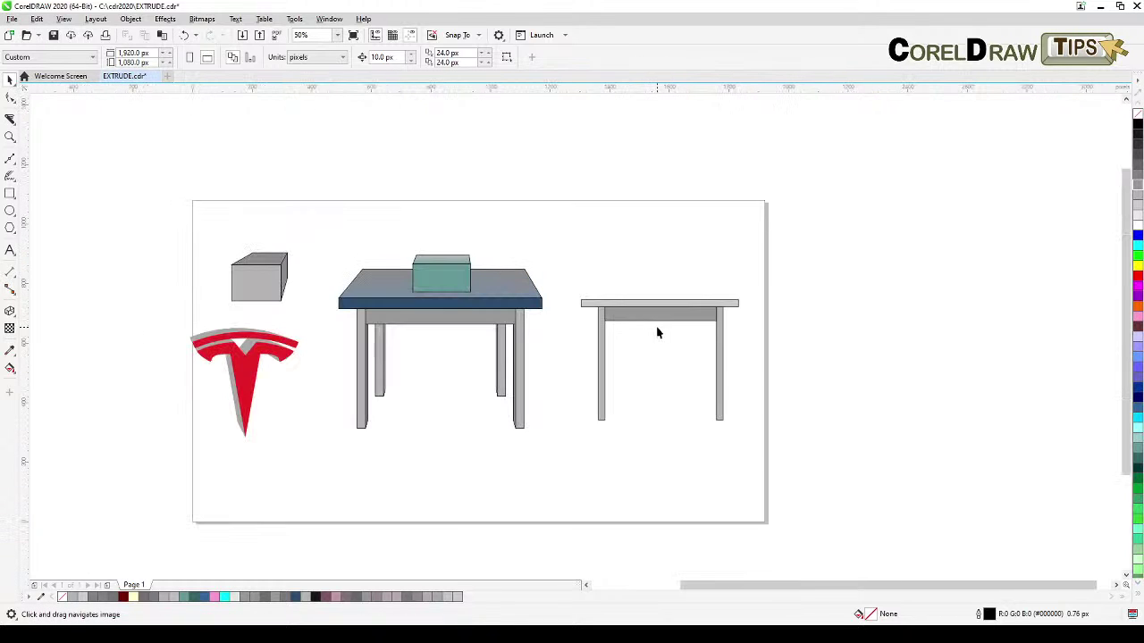
{"action": "scroll", "coordinate": [659, 330], "scroll_direction": "up", "scroll_amount": 1}
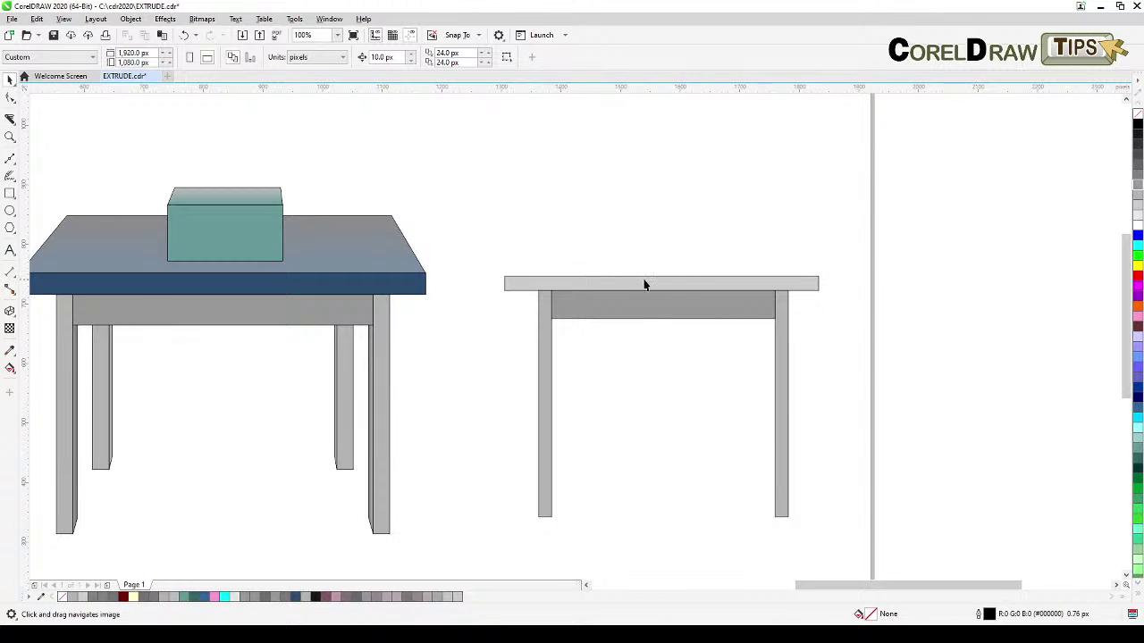
{"action": "key", "text": "space"}
{"action": "left_click", "coordinate": [645, 285]}
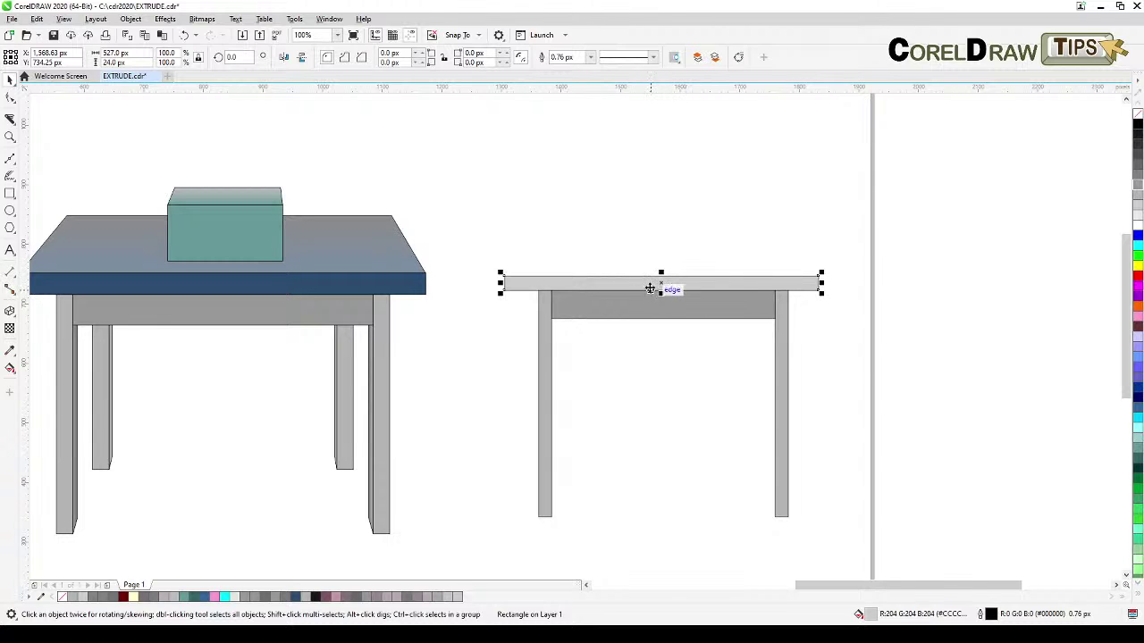
{"action": "left_click", "coordinate": [9, 311]}
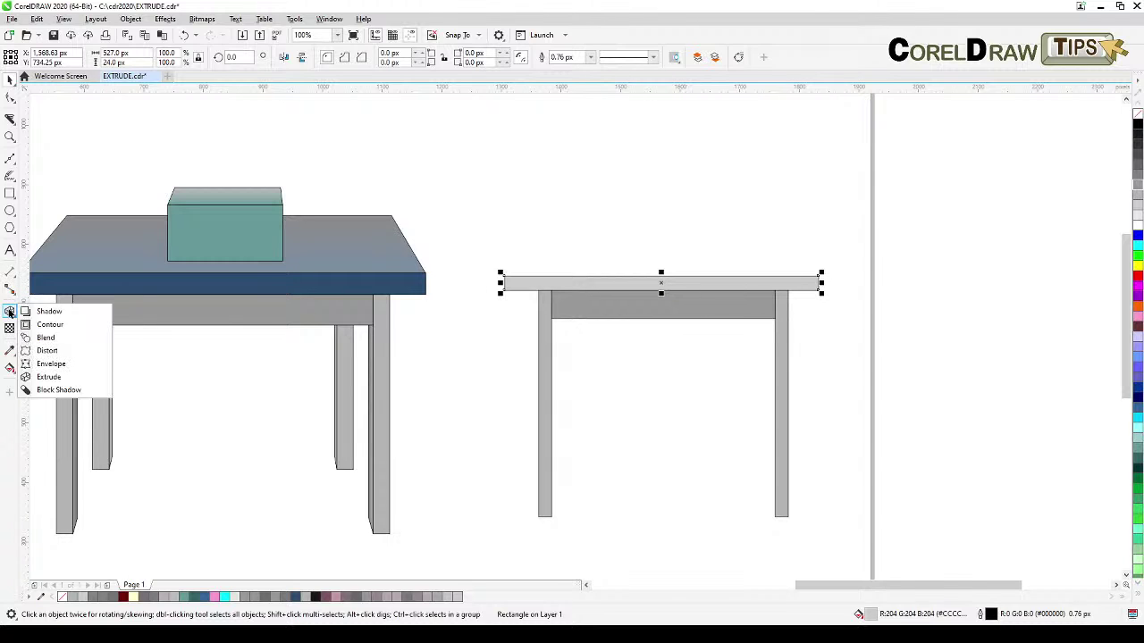
{"action": "left_click", "coordinate": [49, 378]}
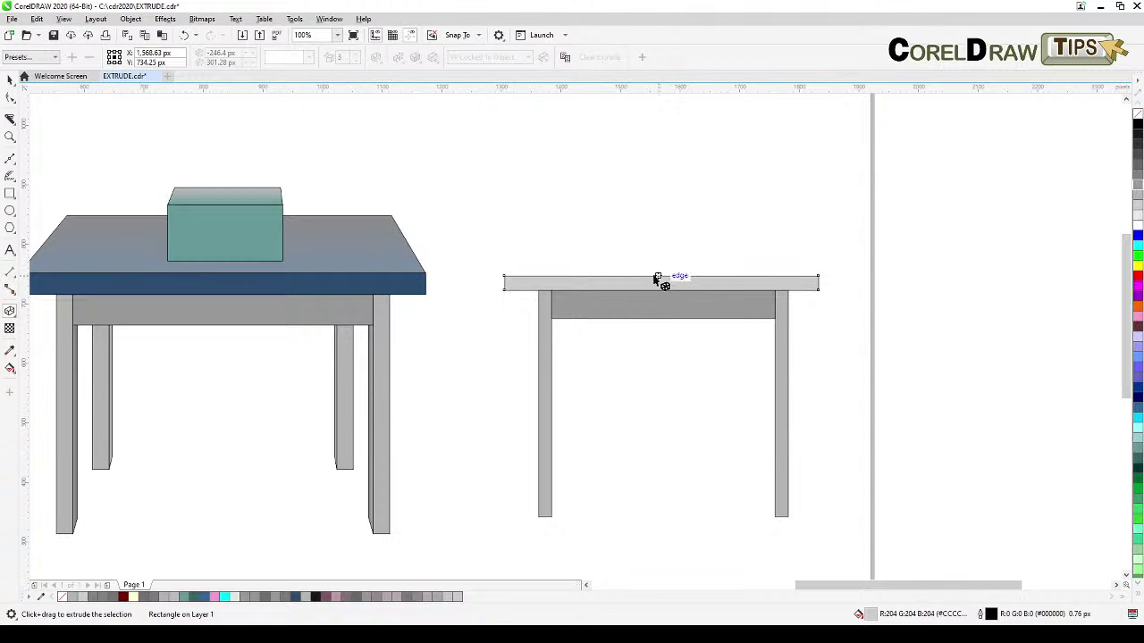
{"action": "left_click_drag", "start_coordinate": [662, 284], "coordinate": [663, 120]}
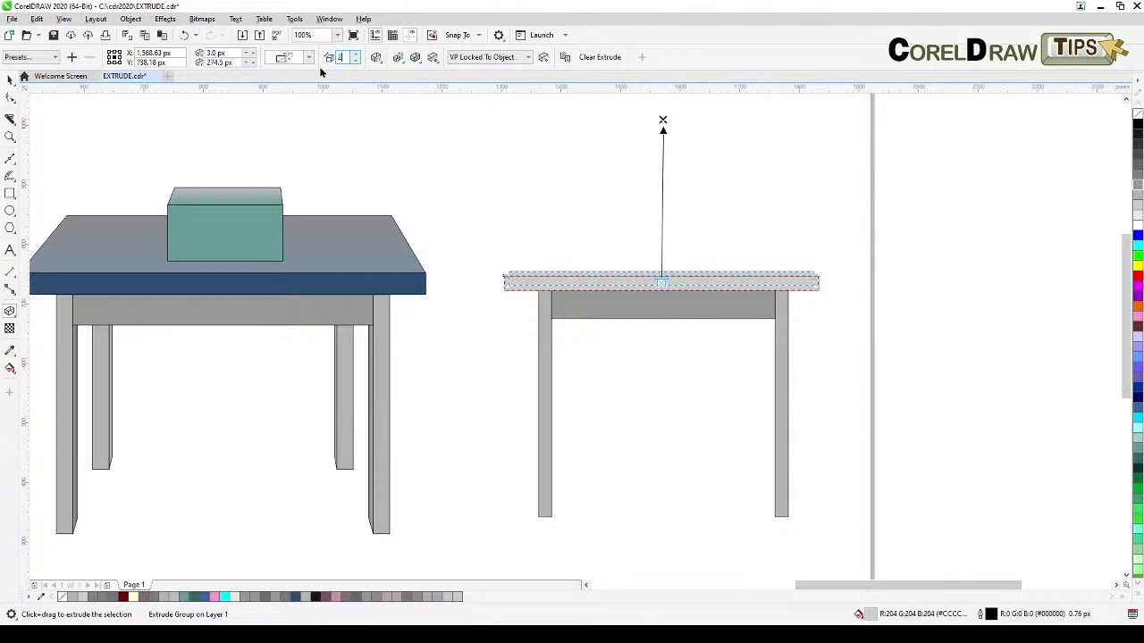
- Set the depth of the new tabletop's extrusion to 30
{"action": "type", "text": "0"}
{"action": "key", "text": "Return"}
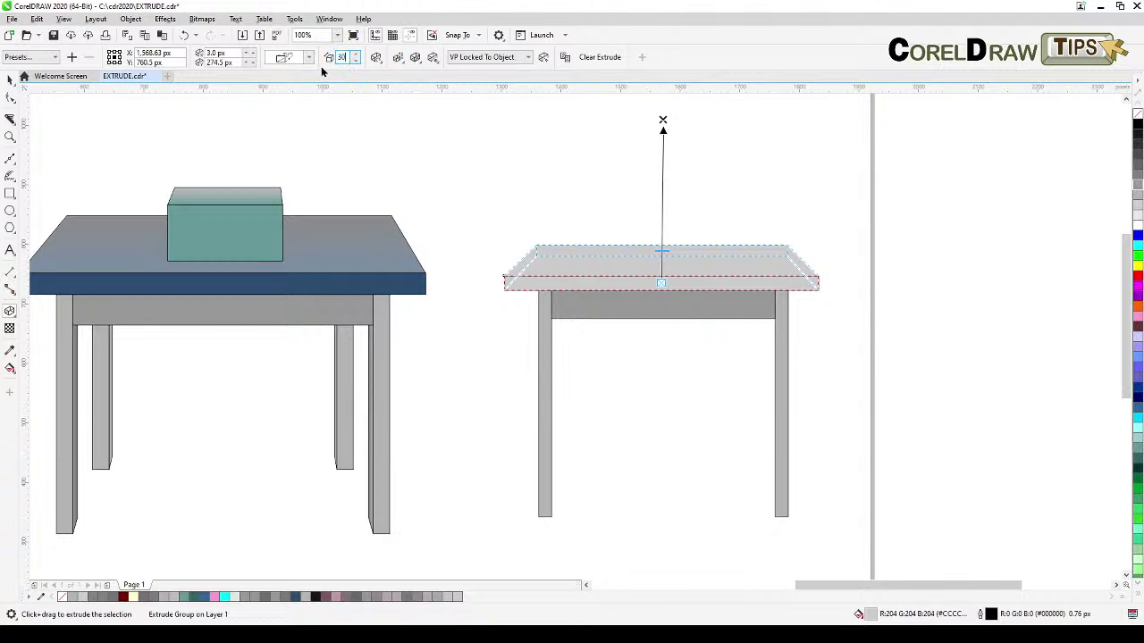
{"action": "key", "text": "Return"}
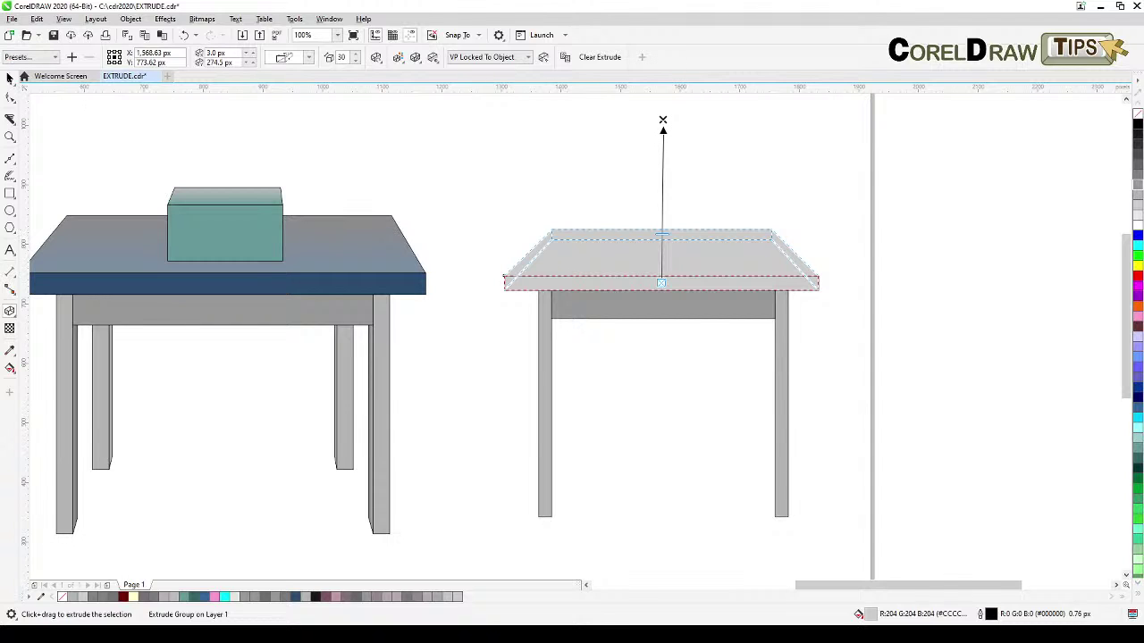
{"action": "left_click", "coordinate": [8, 81]}
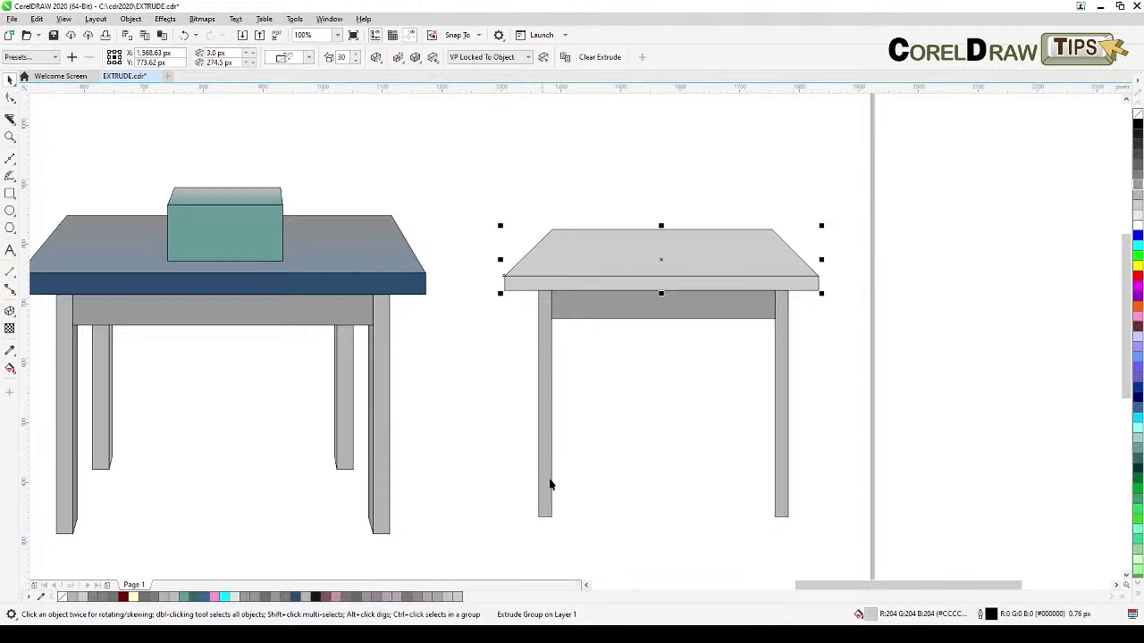
- Shorten both legs of the new table together from their lower ends to about 338.5 px high
{"action": "left_click", "coordinate": [629, 447]}
{"action": "left_click", "coordinate": [548, 428]}
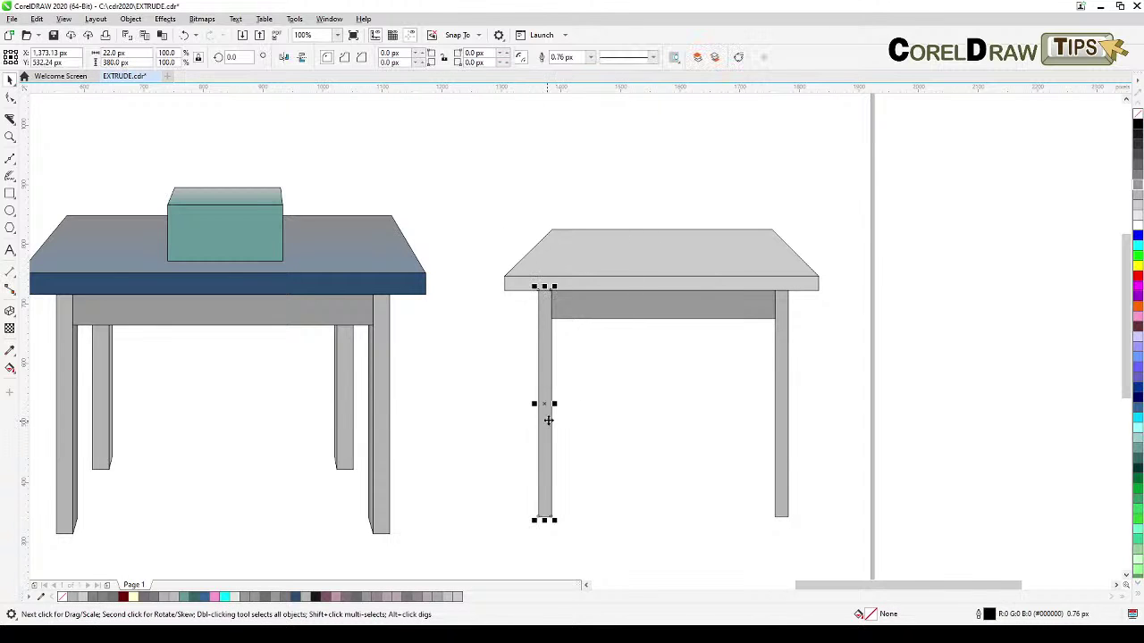
{"action": "left_click", "coordinate": [780, 459], "text": "shift"}
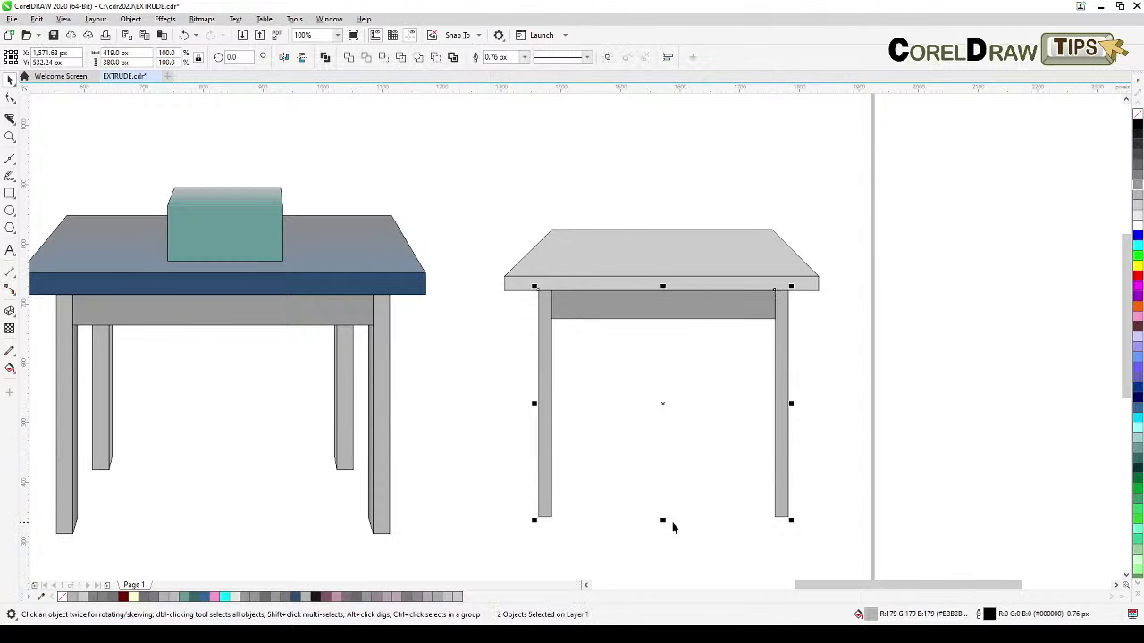
{"action": "left_click_drag", "start_coordinate": [663, 522], "coordinate": [664, 493]}
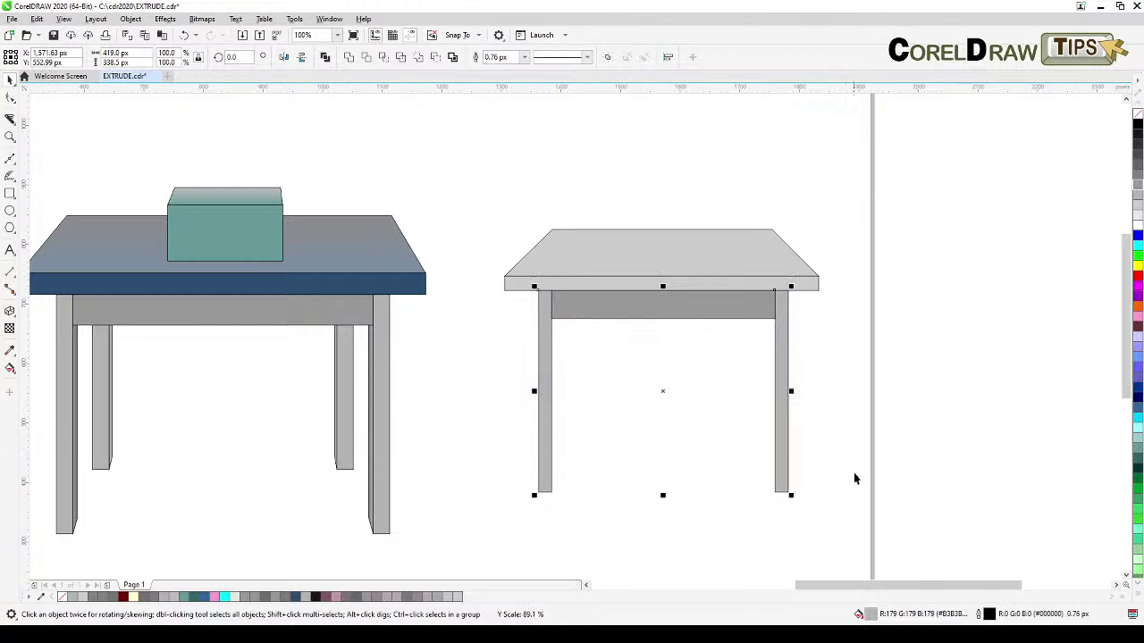
{"action": "left_click", "coordinate": [872, 463]}
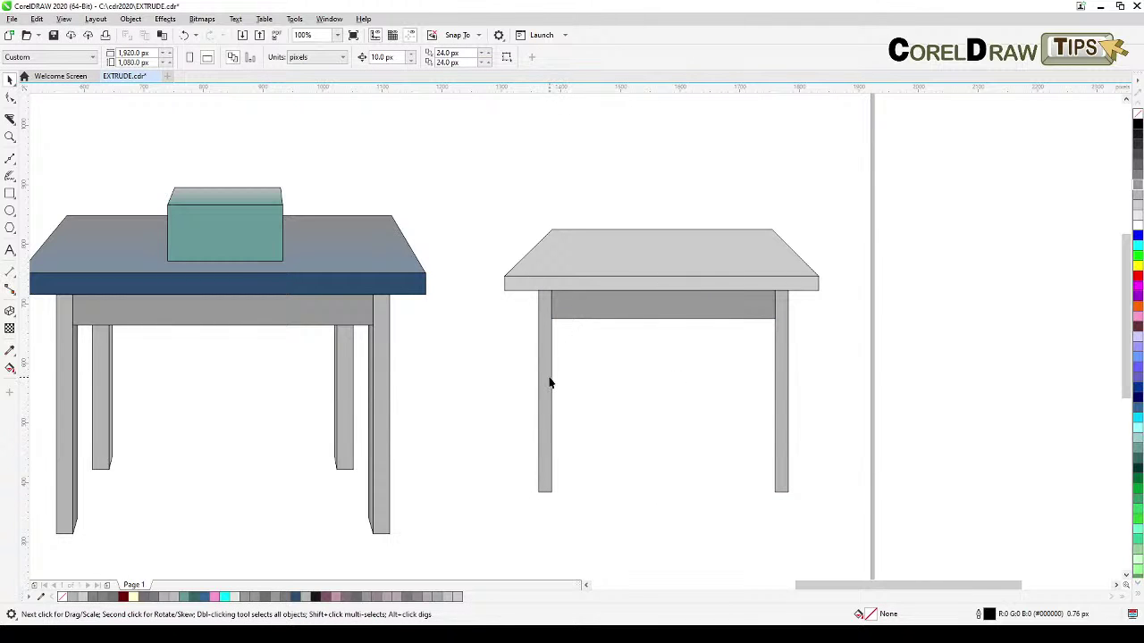
- Extrude the new table's left leg up and inward, and give it a Shared Vanishing Point with the tabletop
{"action": "left_click", "coordinate": [548, 382]}
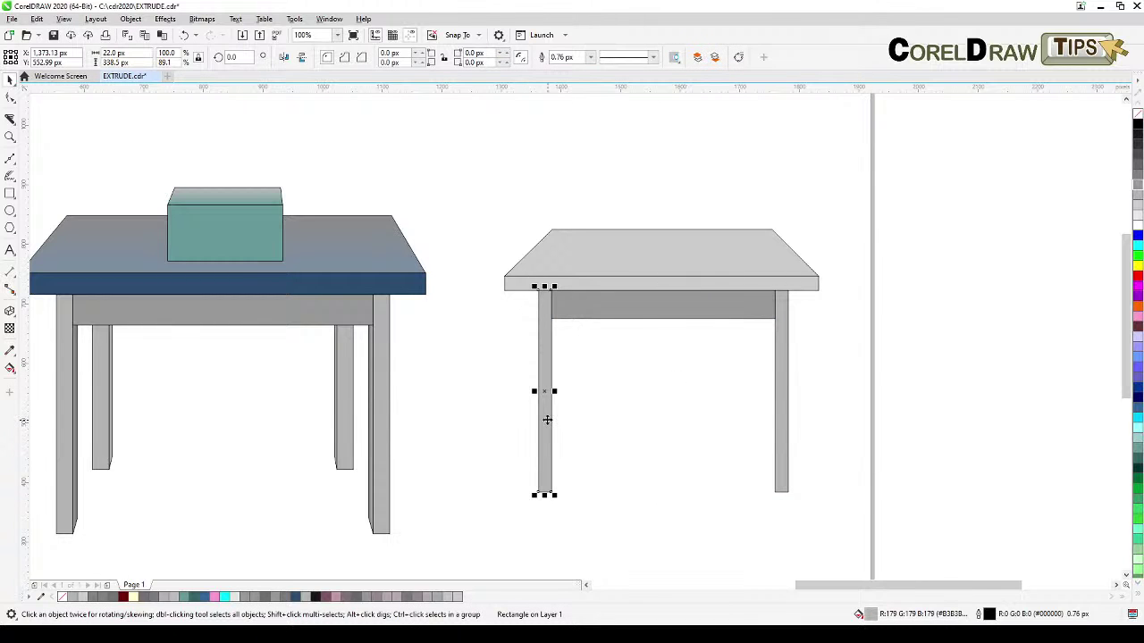
{"action": "left_click", "coordinate": [10, 311]}
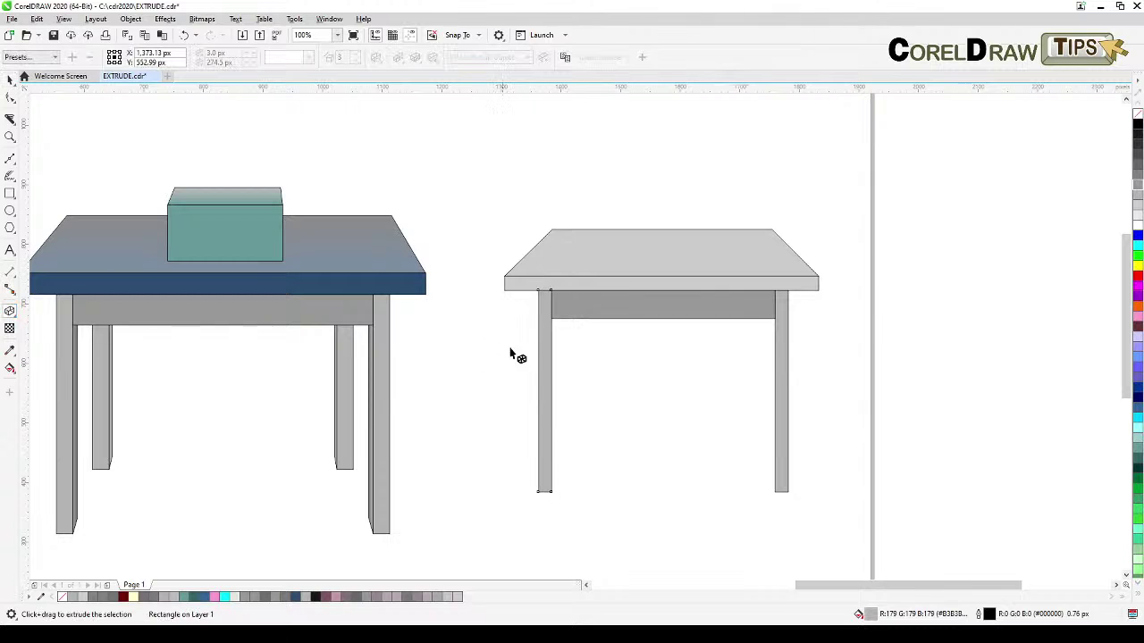
{"action": "left_click_drag", "start_coordinate": [544, 351], "coordinate": [744, 145]}
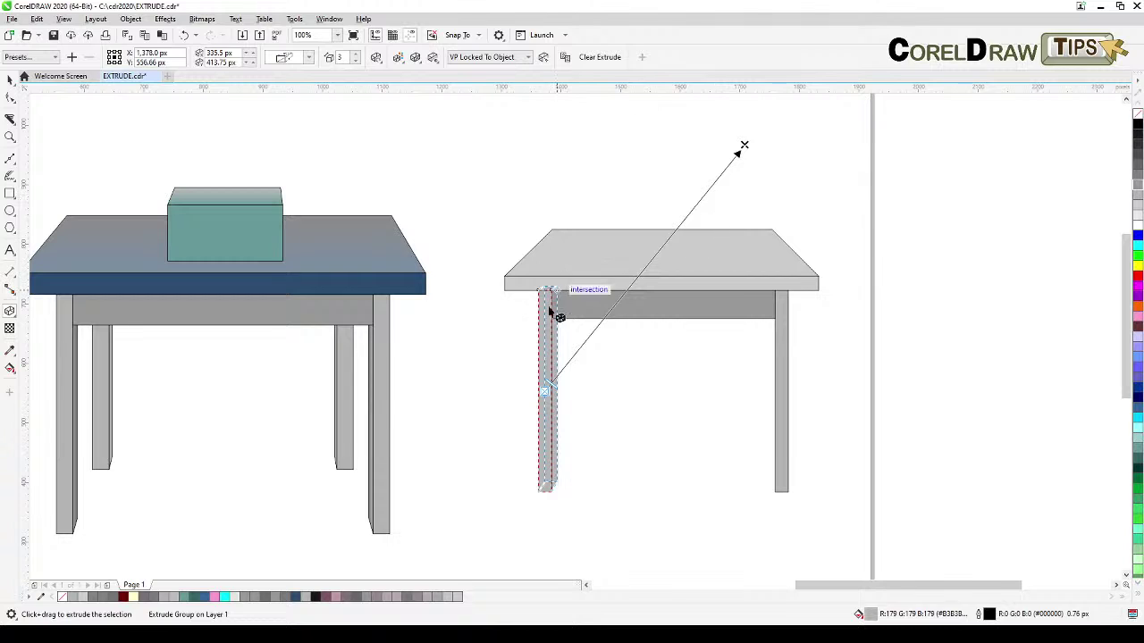
{"action": "left_click", "coordinate": [485, 59]}
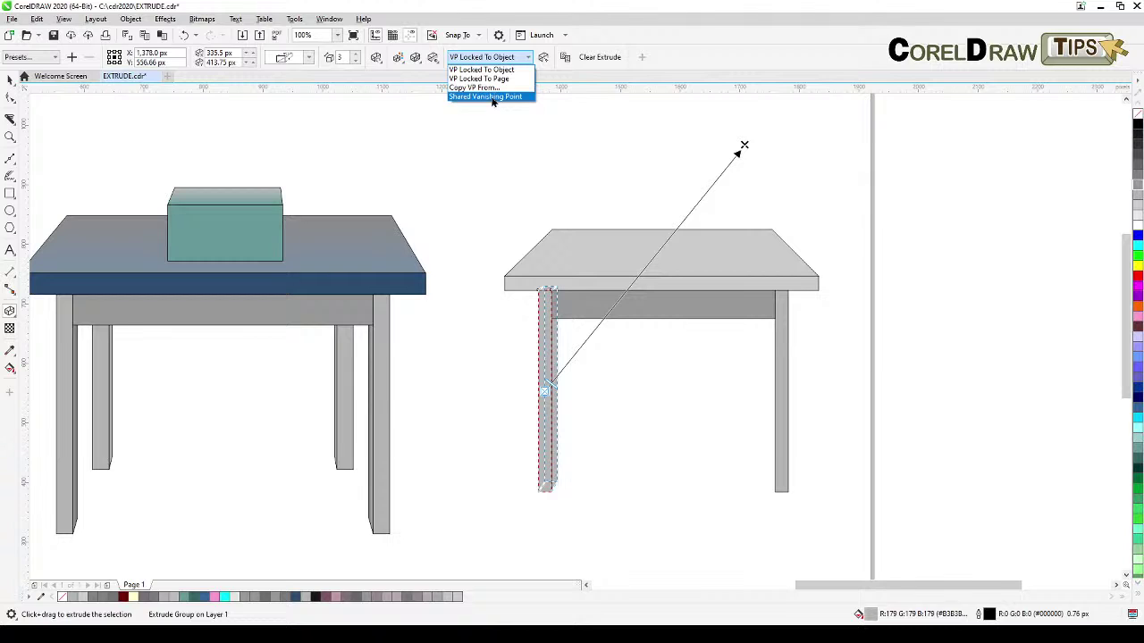
{"action": "left_click", "coordinate": [492, 97]}
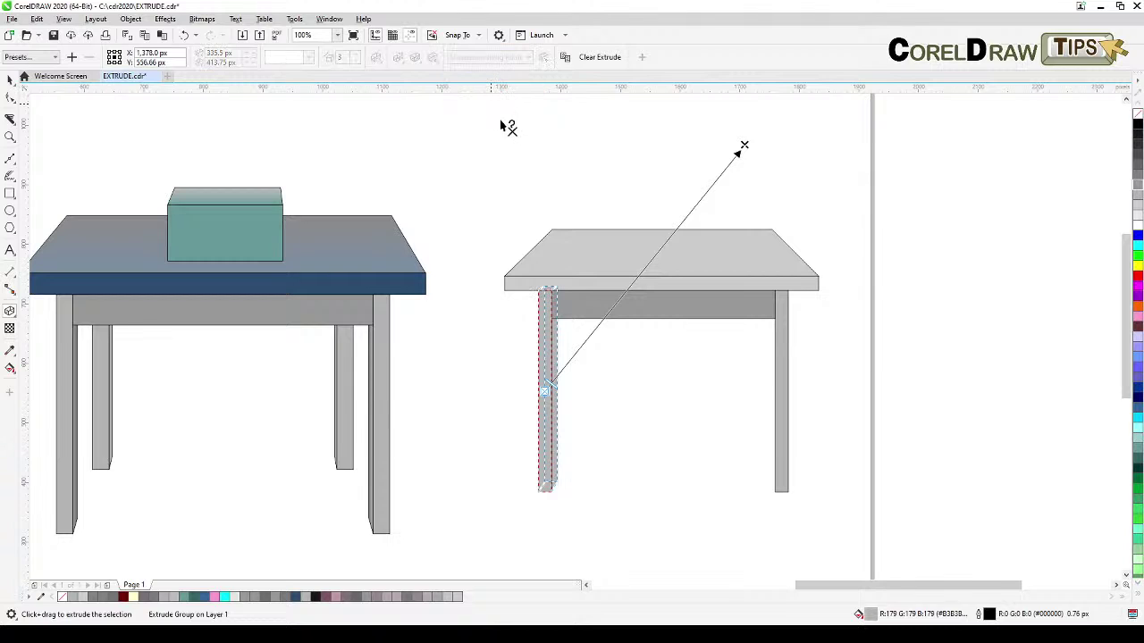
{"action": "left_click", "coordinate": [583, 254]}
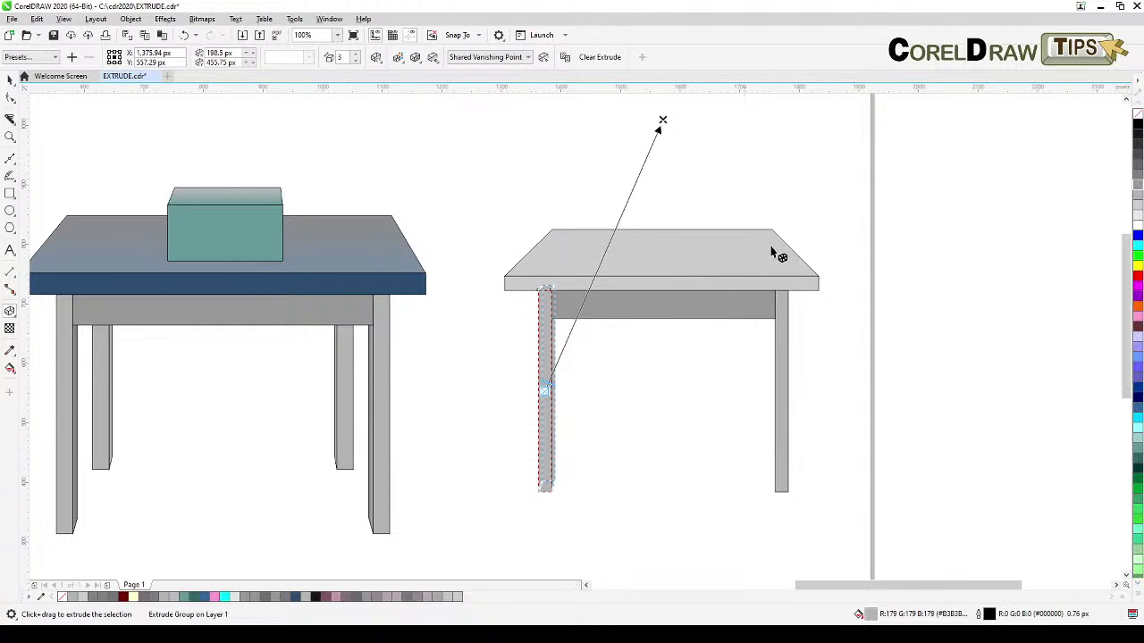
{"action": "key", "text": "Escape"}
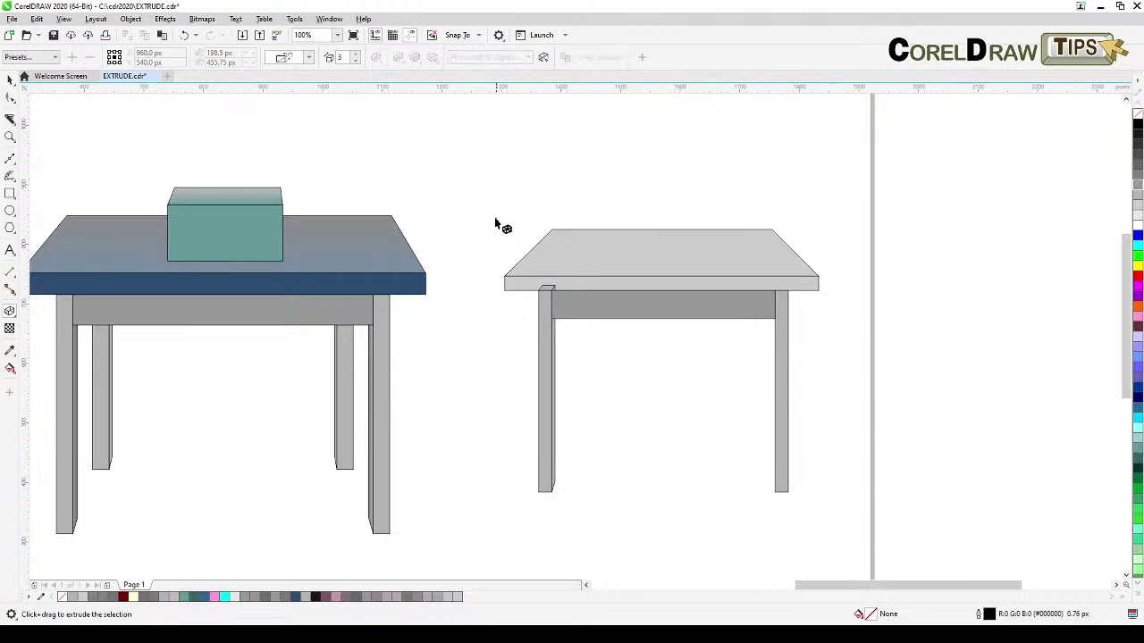
{"action": "left_click", "coordinate": [9, 80]}
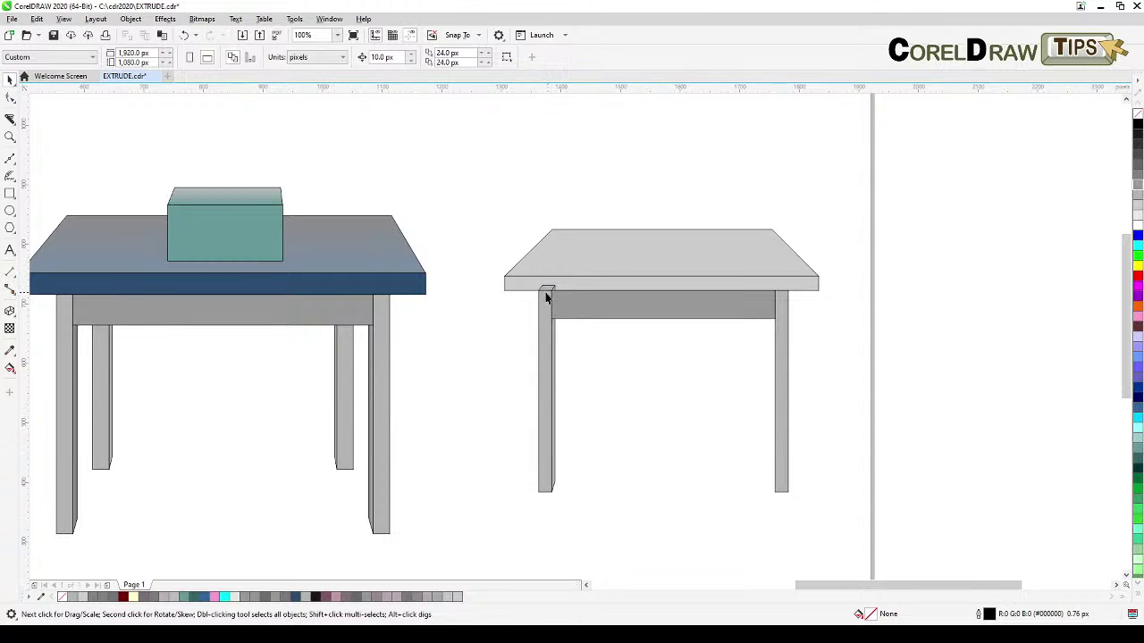
- Bring the extruded light gray tabletop to the front of the page so it covers the leg's upper end
{"action": "left_click", "coordinate": [592, 284]}
{"action": "left_click", "coordinate": [466, 209]}
{"action": "left_click_drag", "start_coordinate": [857, 297], "coordinate": [855, 305]}
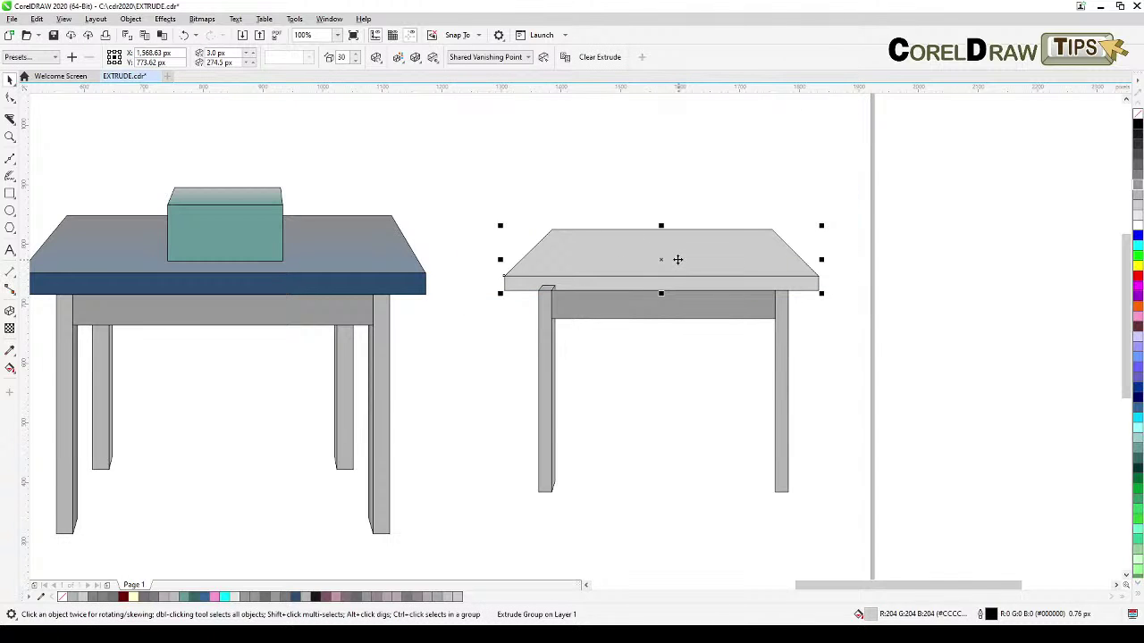
{"action": "left_click", "coordinate": [130, 18]}
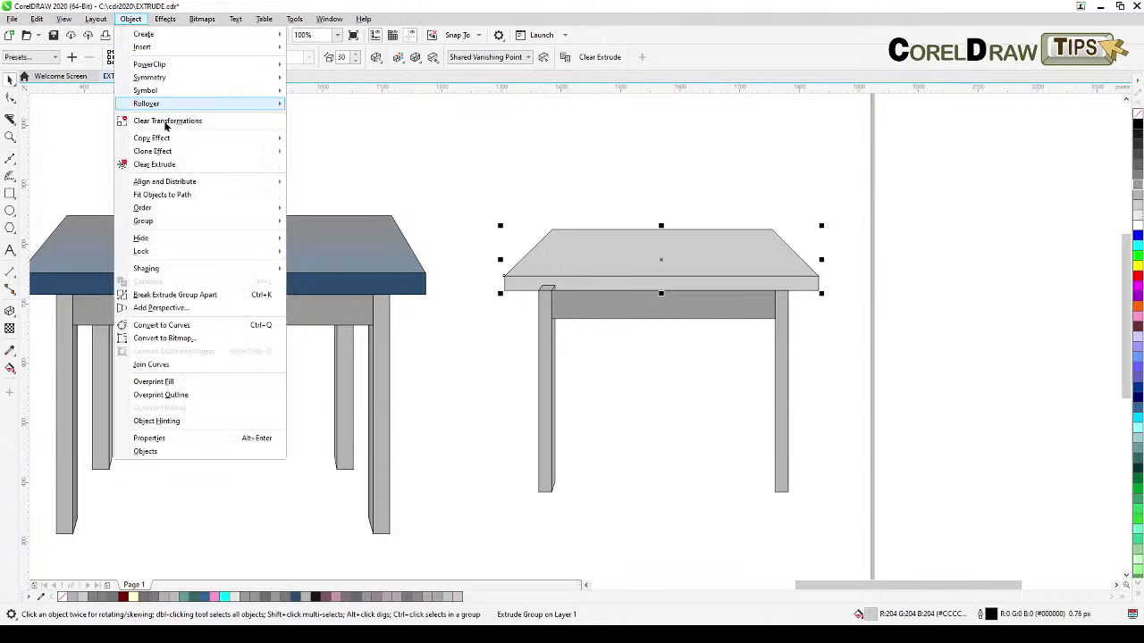
{"action": "mouse_move", "coordinate": [215, 209]}
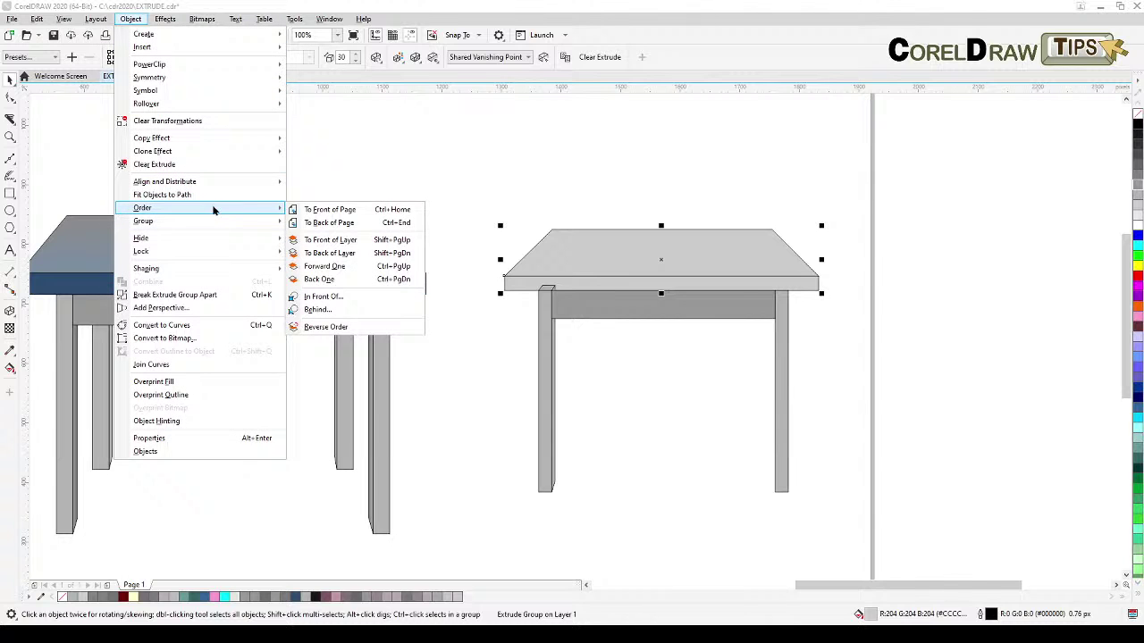
{"action": "left_click", "coordinate": [333, 210]}
{"action": "left_click", "coordinate": [588, 170]}
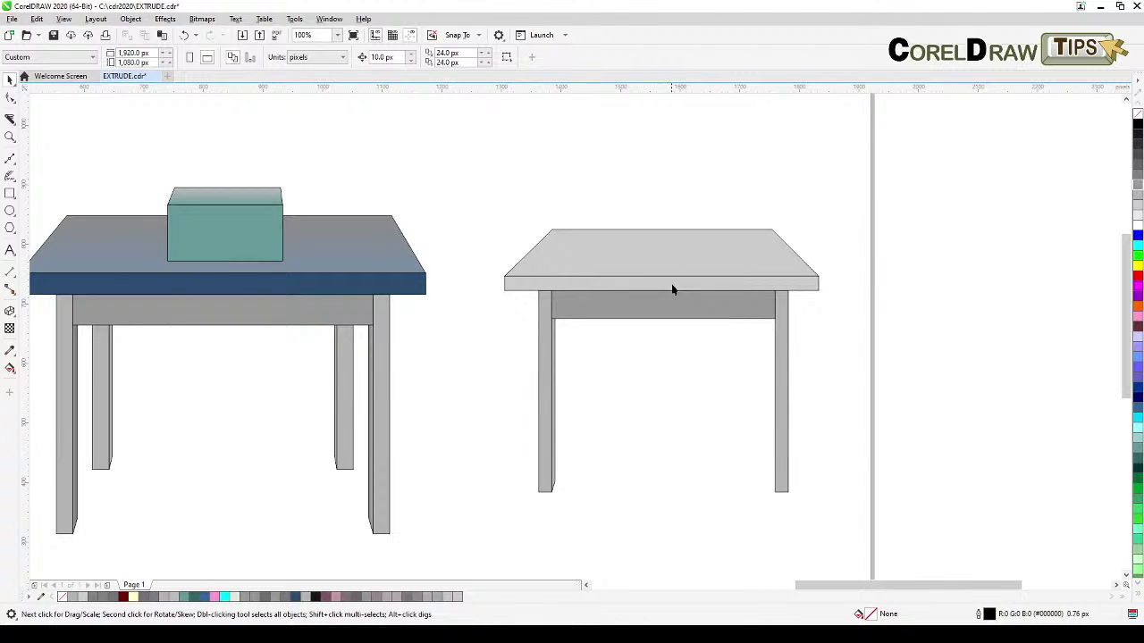
- Extrude the new table's right leg up and inward, and give it a Shared Vanishing Point with the tabletop
{"action": "left_click", "coordinate": [780, 366]}
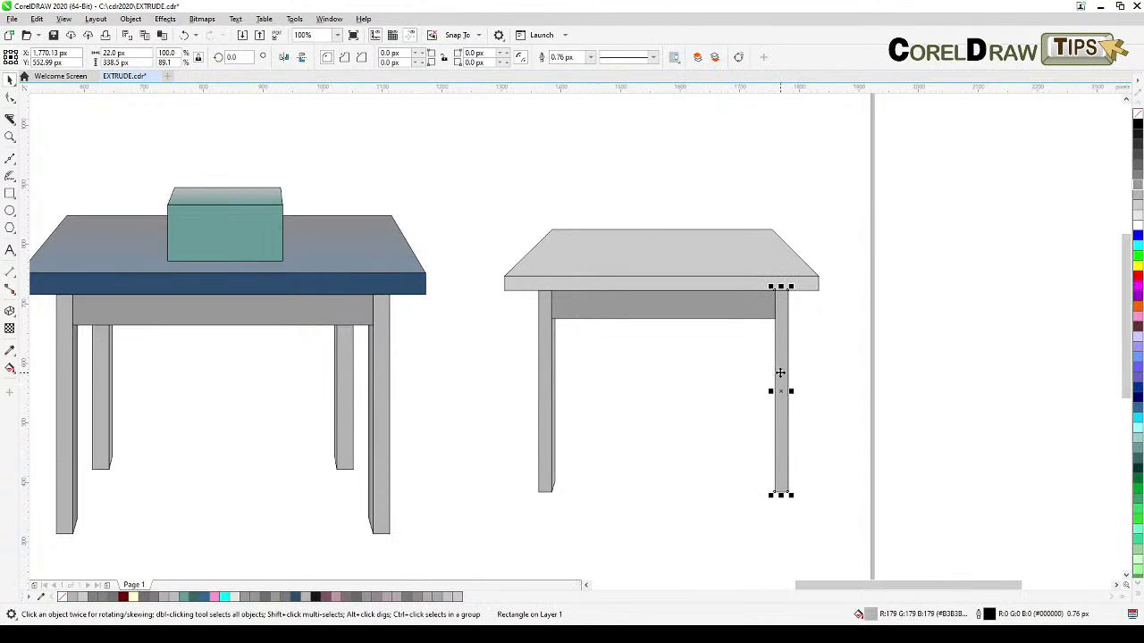
{"action": "left_click", "coordinate": [7, 311]}
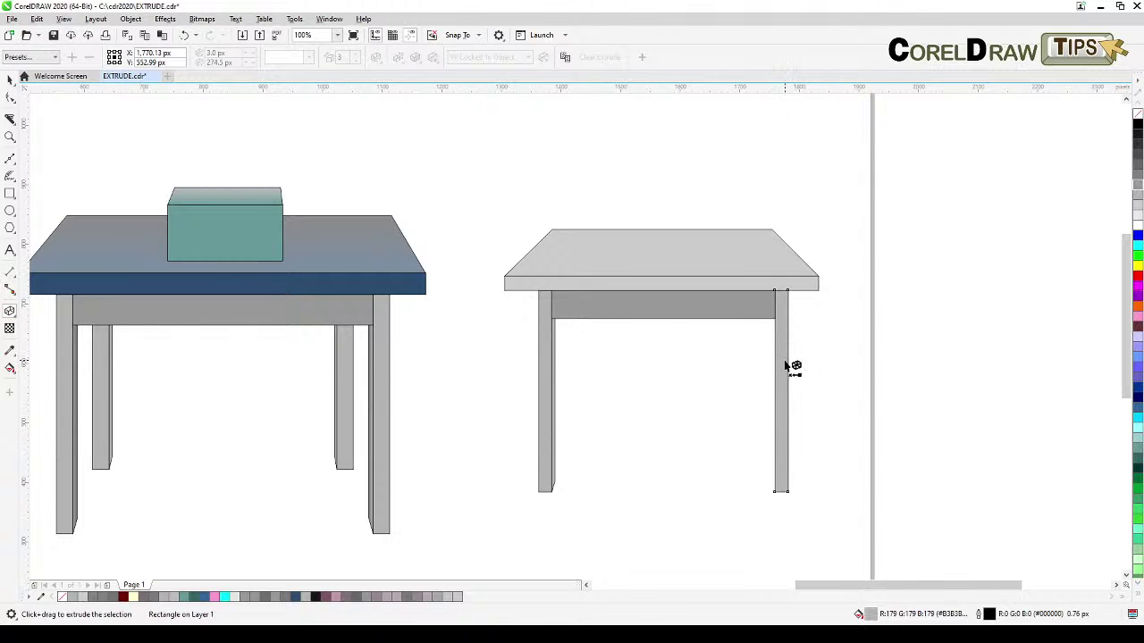
{"action": "left_click_drag", "start_coordinate": [780, 369], "coordinate": [649, 193]}
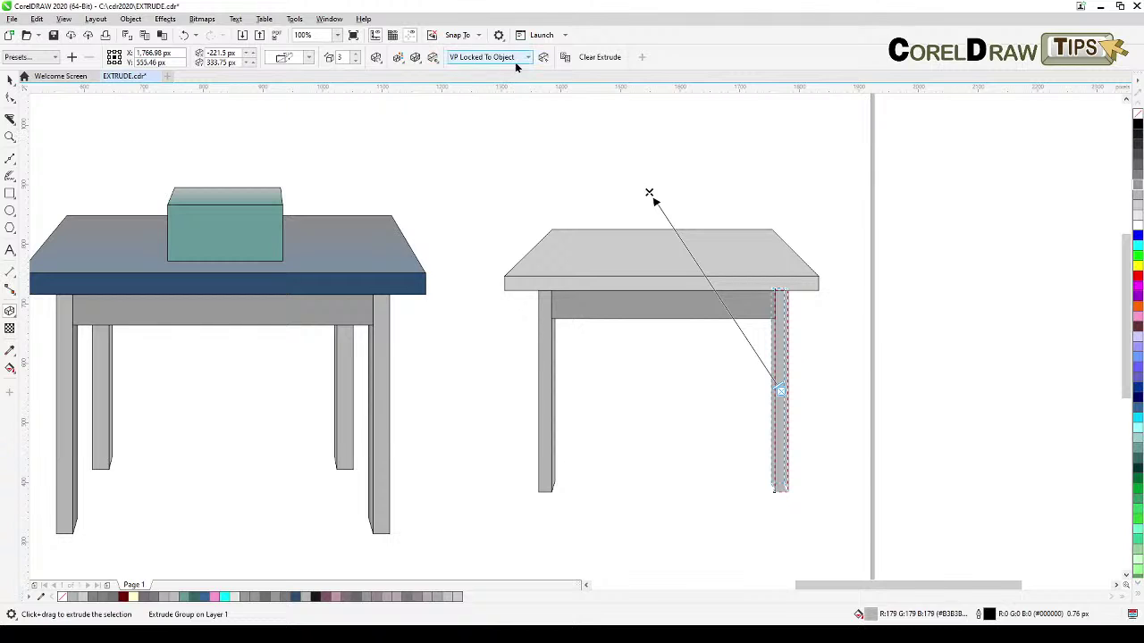
{"action": "left_click", "coordinate": [515, 60]}
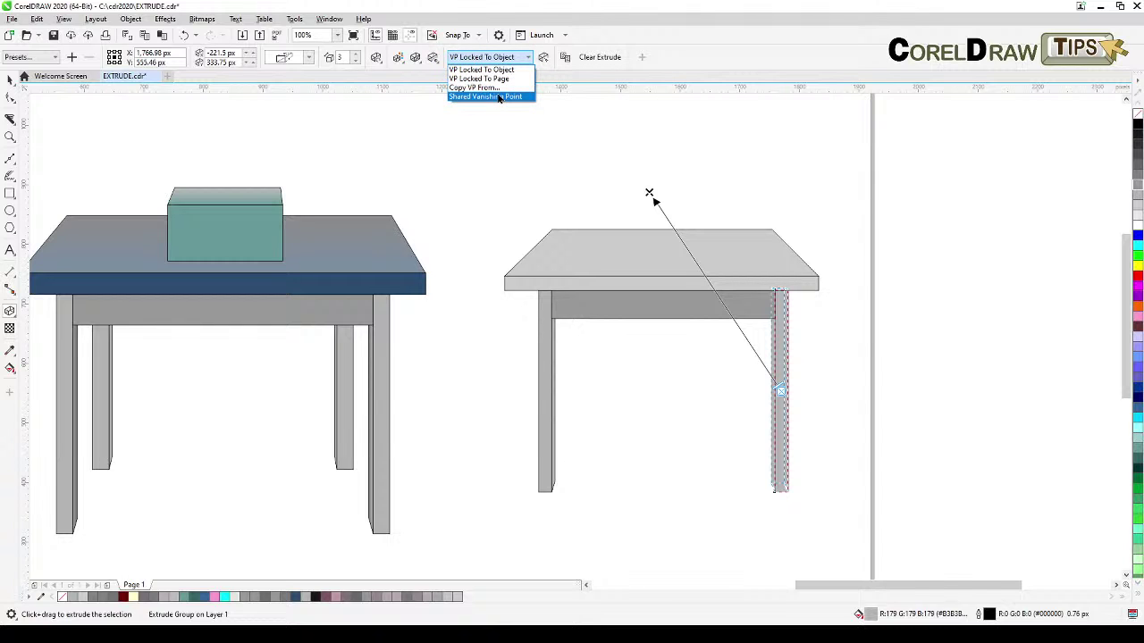
{"action": "left_click", "coordinate": [500, 97]}
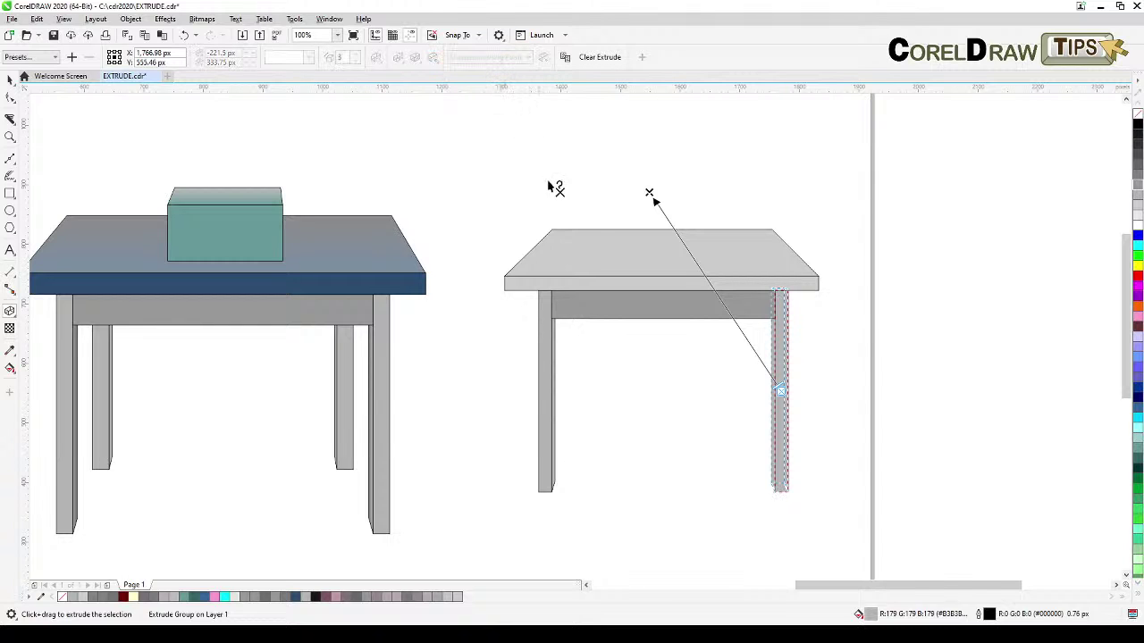
{"action": "left_click", "coordinate": [600, 257]}
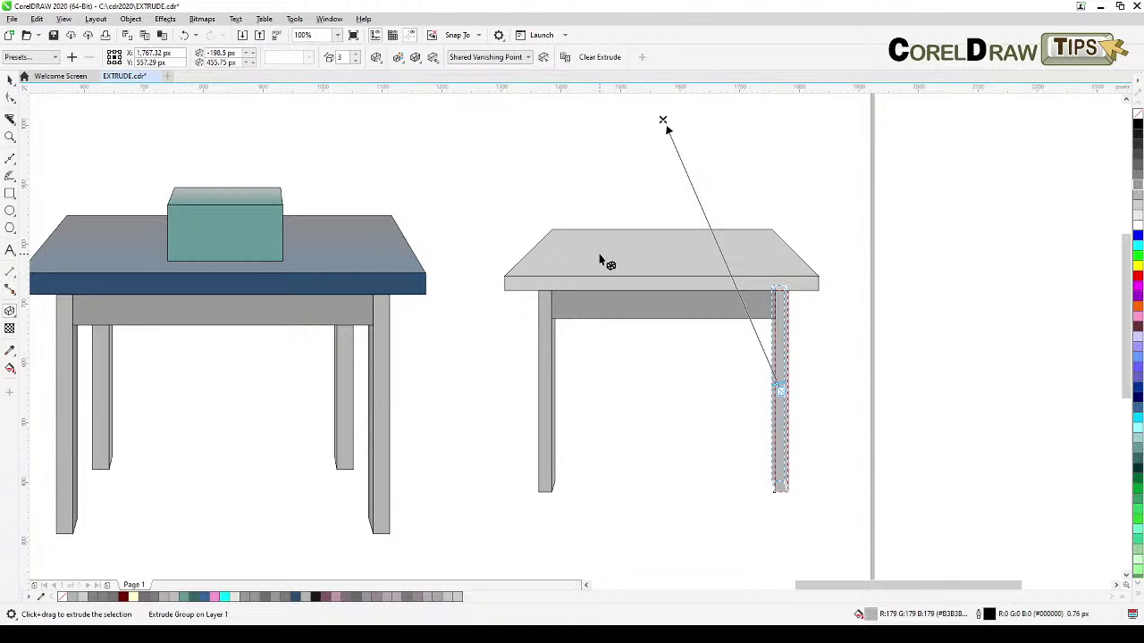
{"action": "left_click", "coordinate": [13, 80]}
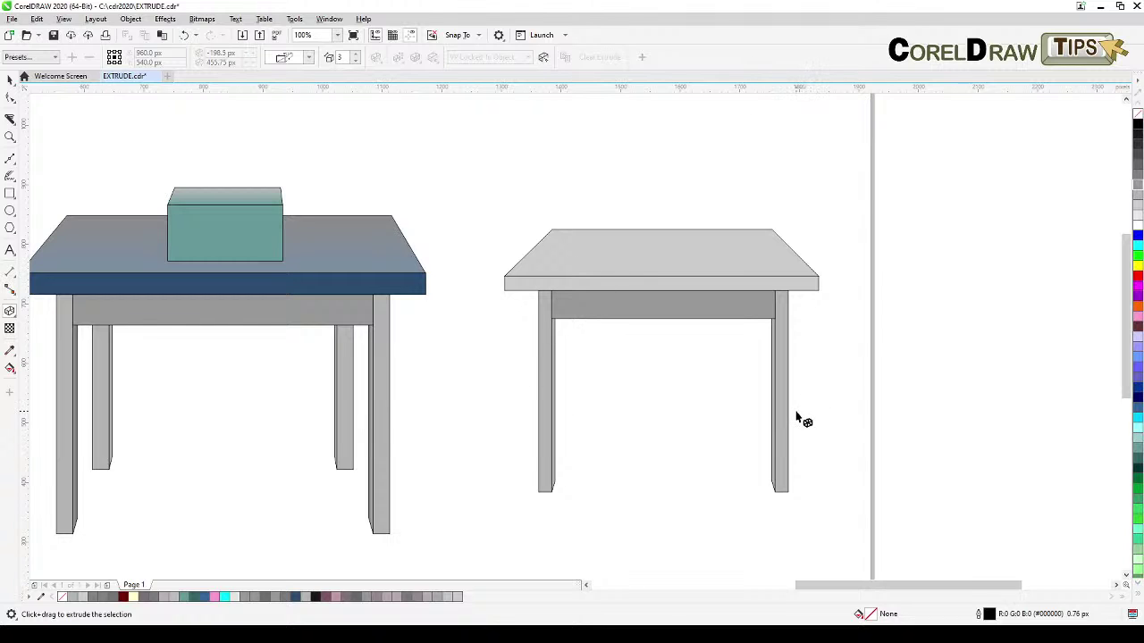
- Extrude the new table's dark gray apron up and inward, and give it a Shared Vanishing Point with the tabletop
{"action": "left_click", "coordinate": [9, 79]}
{"action": "left_click", "coordinate": [686, 320]}
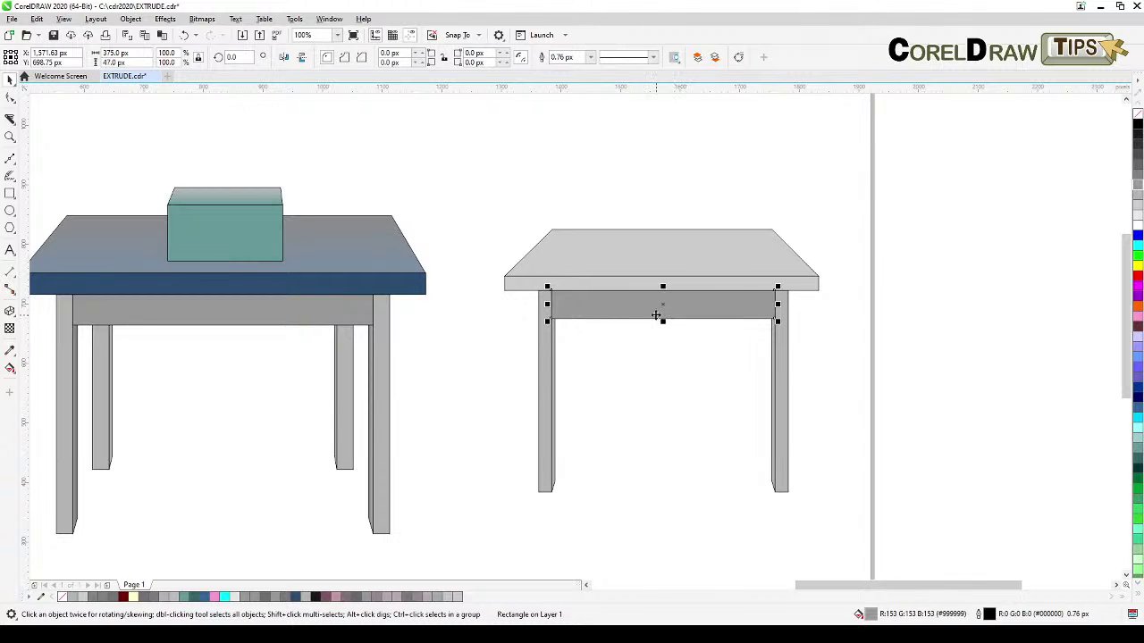
{"action": "left_click", "coordinate": [9, 312]}
{"action": "left_click_drag", "start_coordinate": [646, 313], "coordinate": [909, 145]}
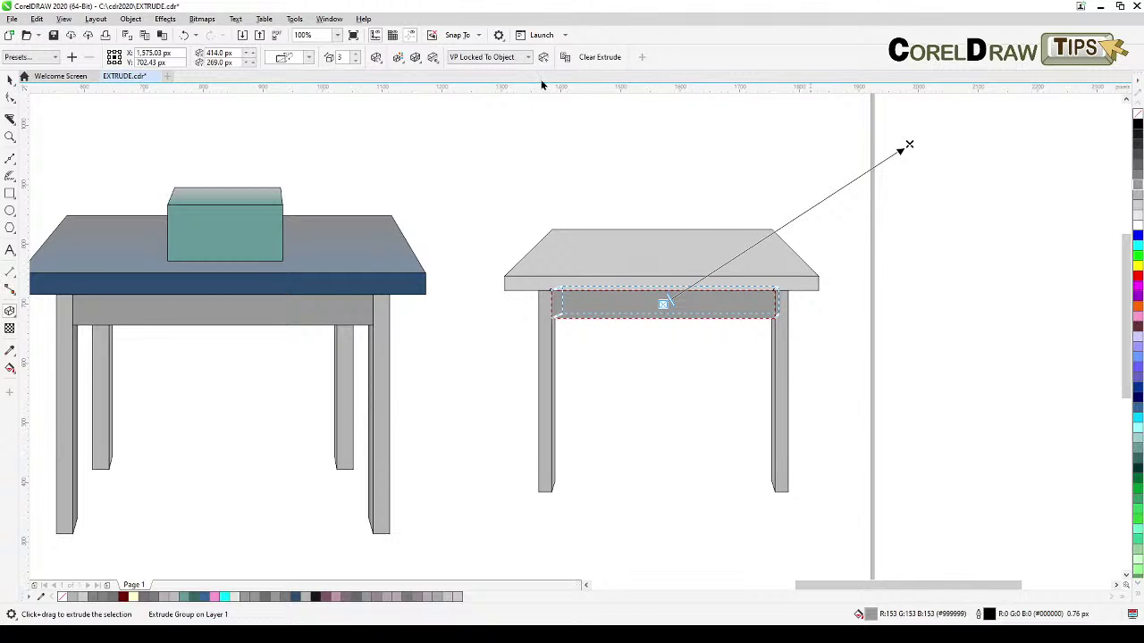
{"action": "left_click", "coordinate": [528, 57]}
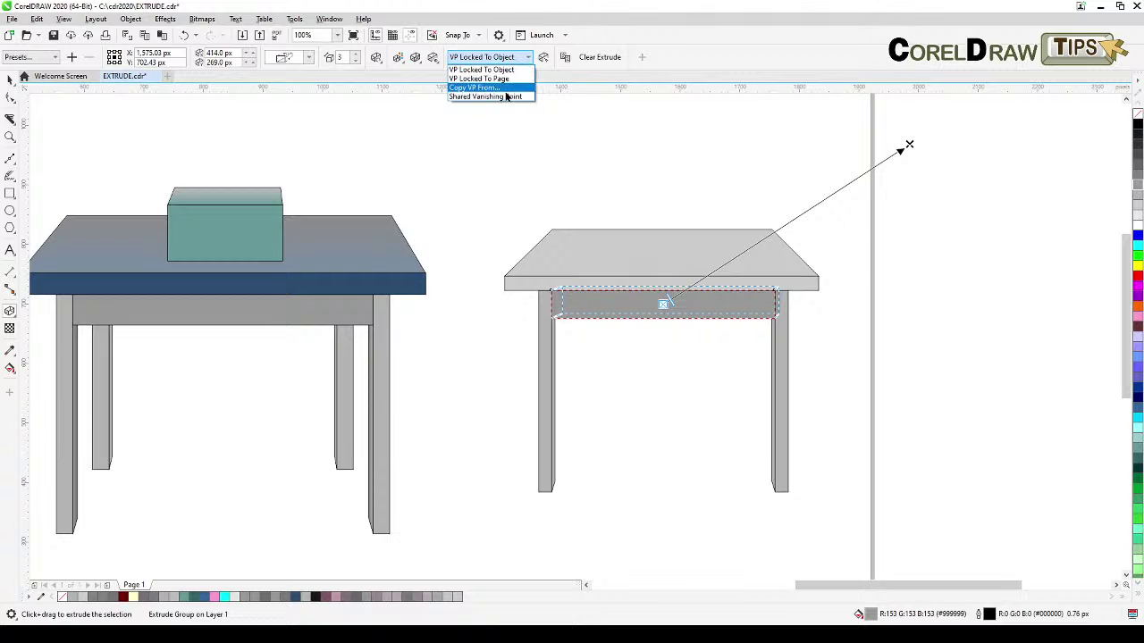
{"action": "left_click", "coordinate": [505, 96]}
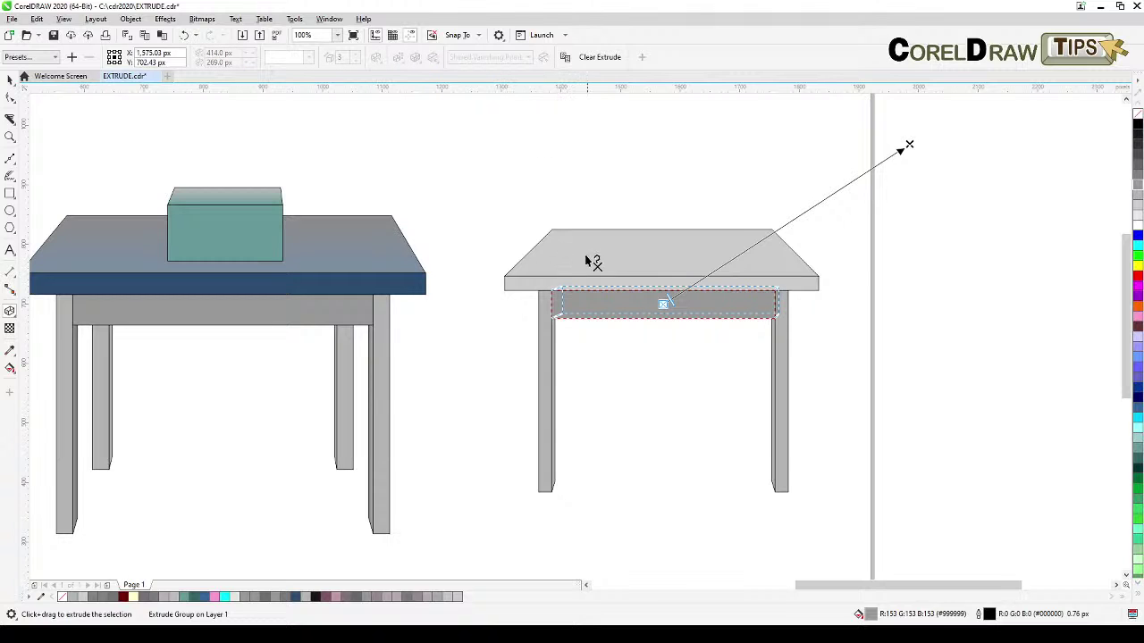
{"action": "left_click", "coordinate": [613, 253]}
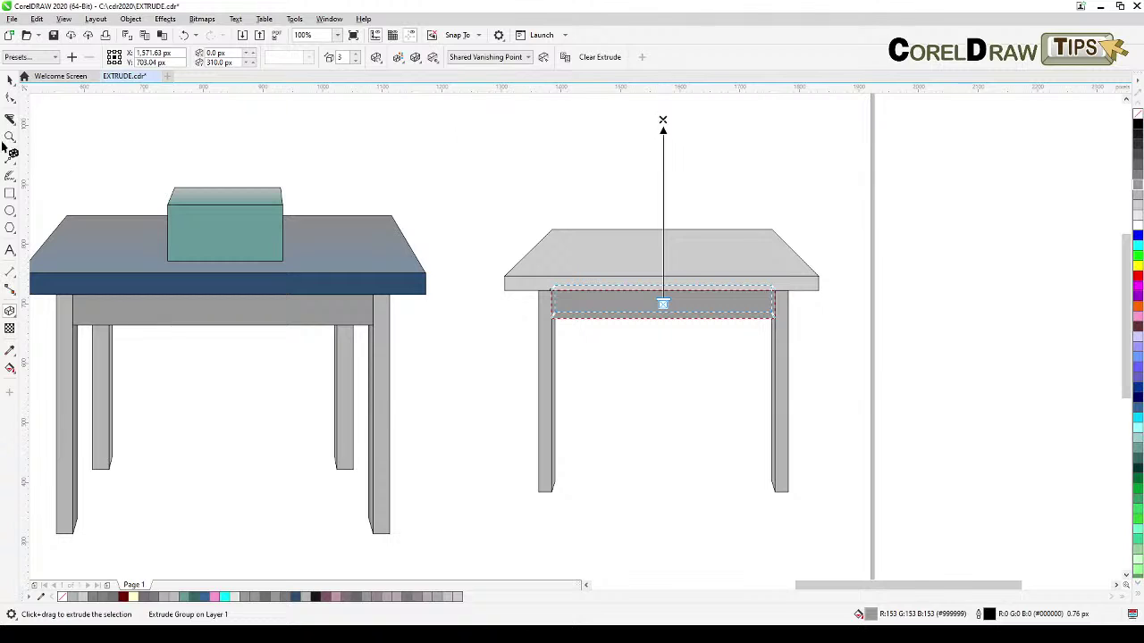
{"action": "left_click", "coordinate": [370, 135]}
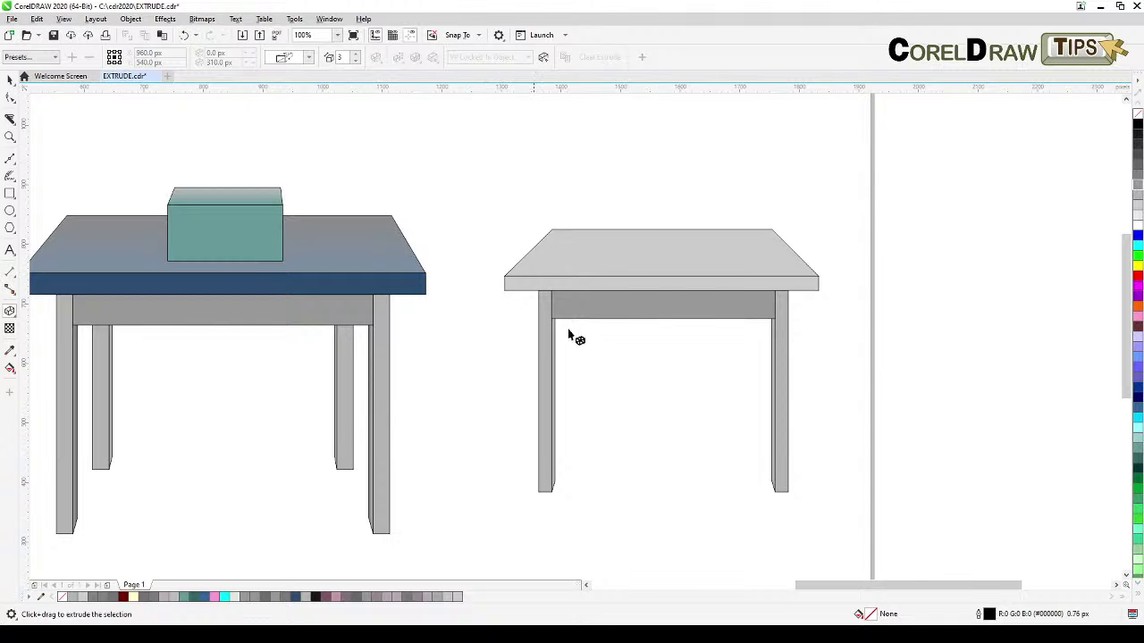
- Draw a rear left leg rectangle about 16.5 px wide and 174.5 px high under the new table's apron, and fill it with gray #B3B3B3
{"action": "left_click", "coordinate": [9, 81]}
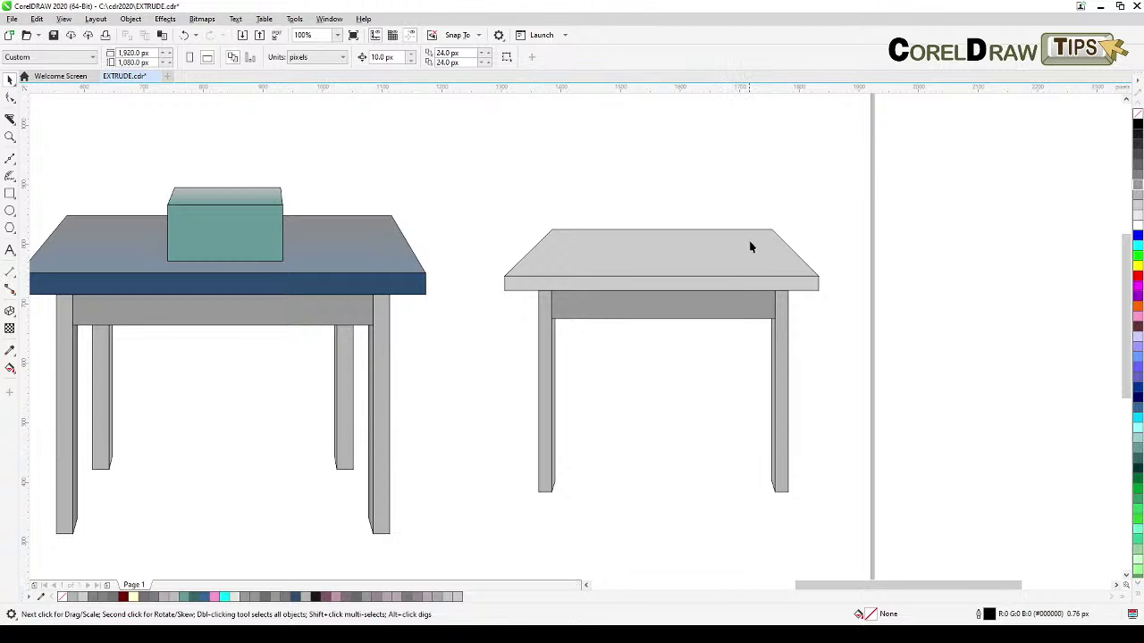
{"action": "left_click", "coordinate": [10, 193]}
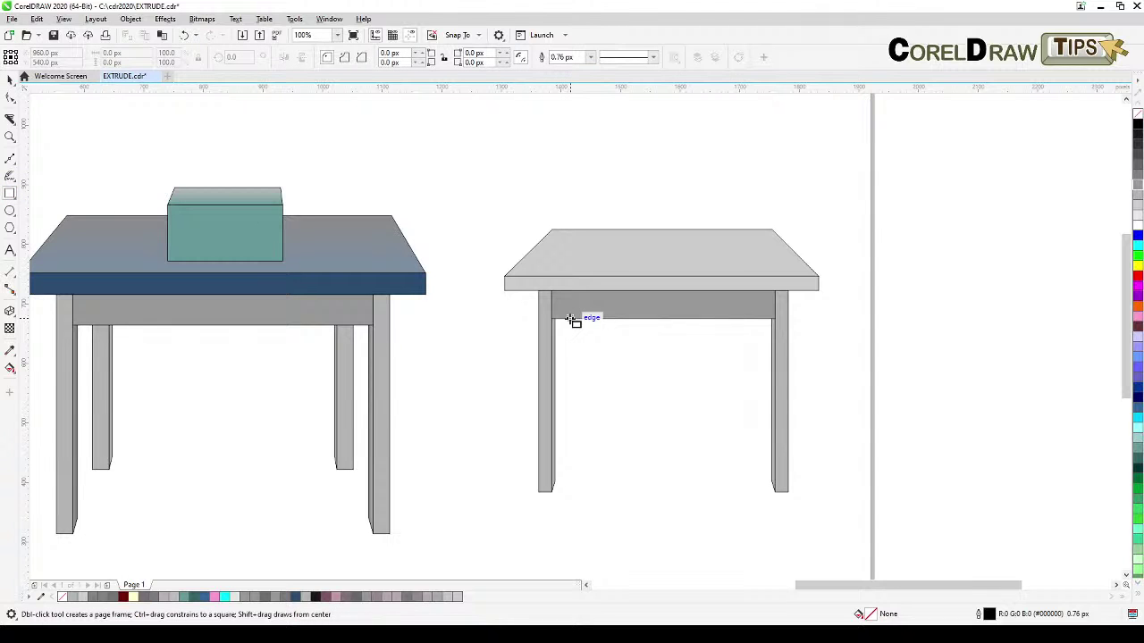
{"action": "mouse_move", "coordinate": [571, 319]}
{"action": "left_mouse_down"}
{"action": "mouse_move", "coordinate": [589, 434]}
{"action": "mouse_move", "coordinate": [582, 426]}
{"action": "left_mouse_up"}
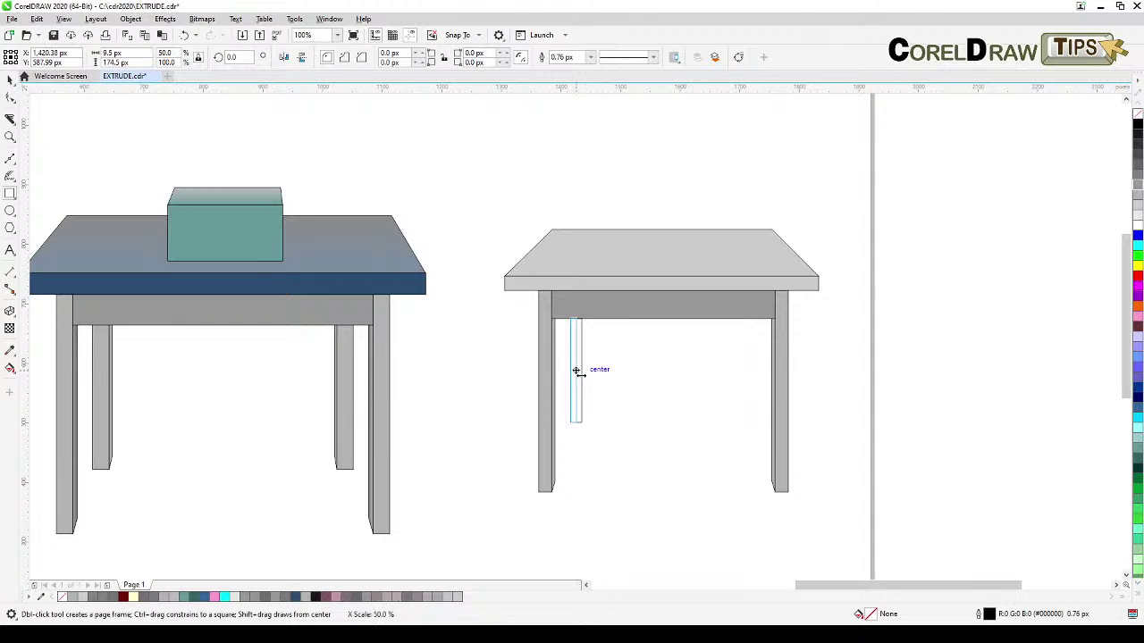
{"action": "scroll", "coordinate": [581, 370], "scroll_direction": "up", "scroll_amount": 3}
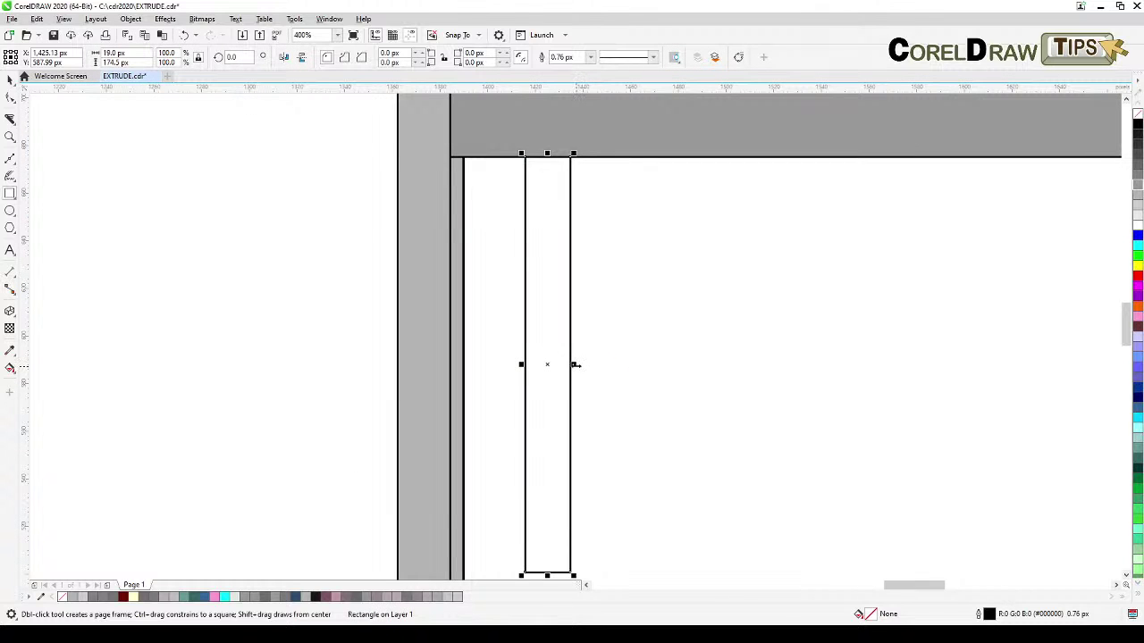
{"action": "left_click_drag", "start_coordinate": [575, 365], "coordinate": [564, 370]}
{"action": "scroll", "coordinate": [575, 367], "scroll_direction": "down", "scroll_amount": 2}
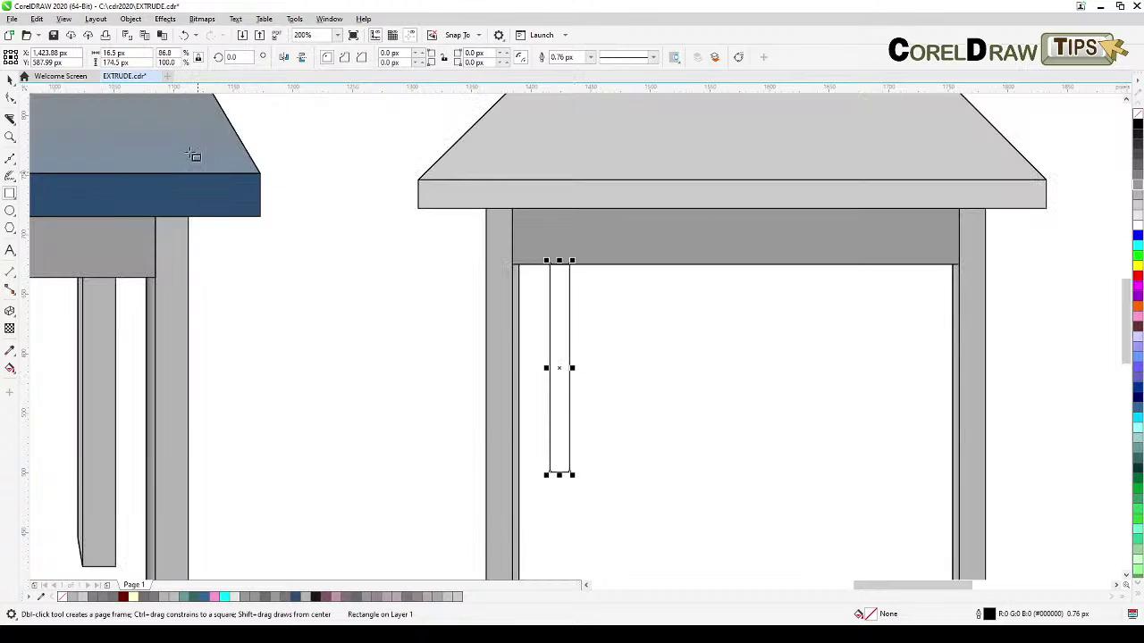
{"action": "left_click", "coordinate": [11, 80]}
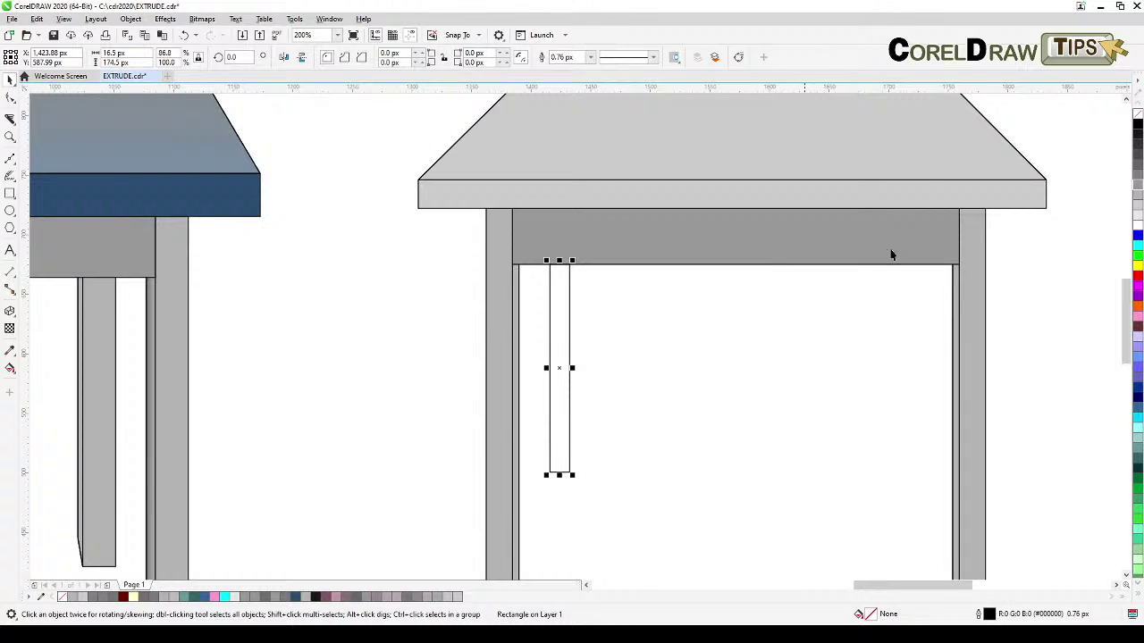
{"action": "left_click", "coordinate": [1136, 199]}
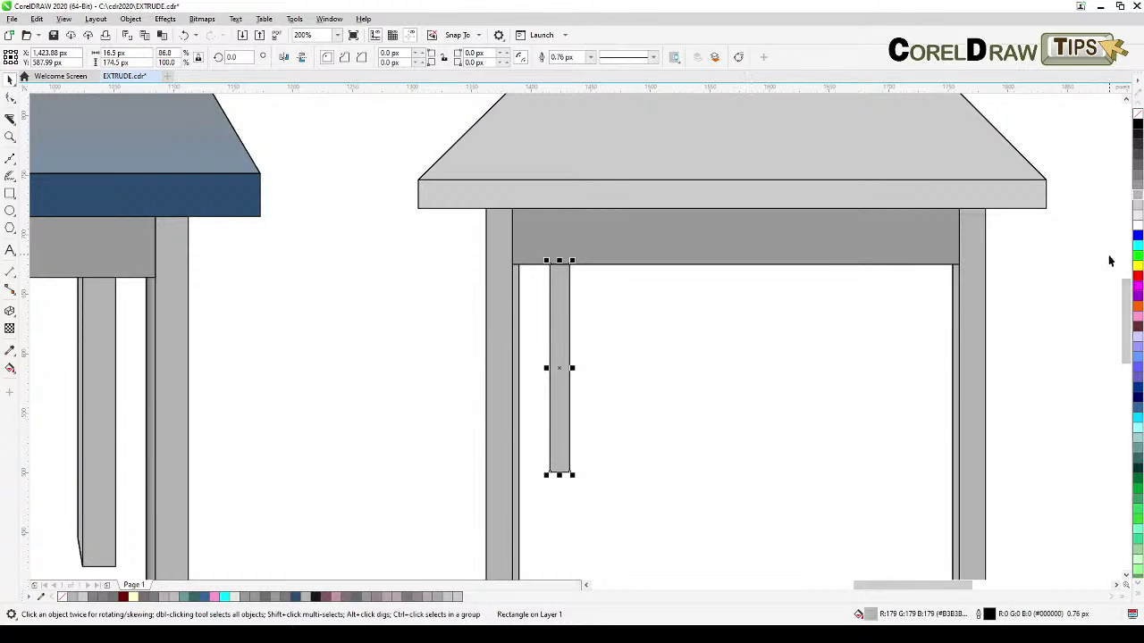
- Extrude the new table's rear left leg up and inward, and give it a Shared Vanishing Point with the tabletop
{"action": "scroll", "coordinate": [779, 438], "scroll_direction": "down", "scroll_amount": 2}
{"action": "left_click_drag", "start_coordinate": [760, 429], "coordinate": [672, 468]}
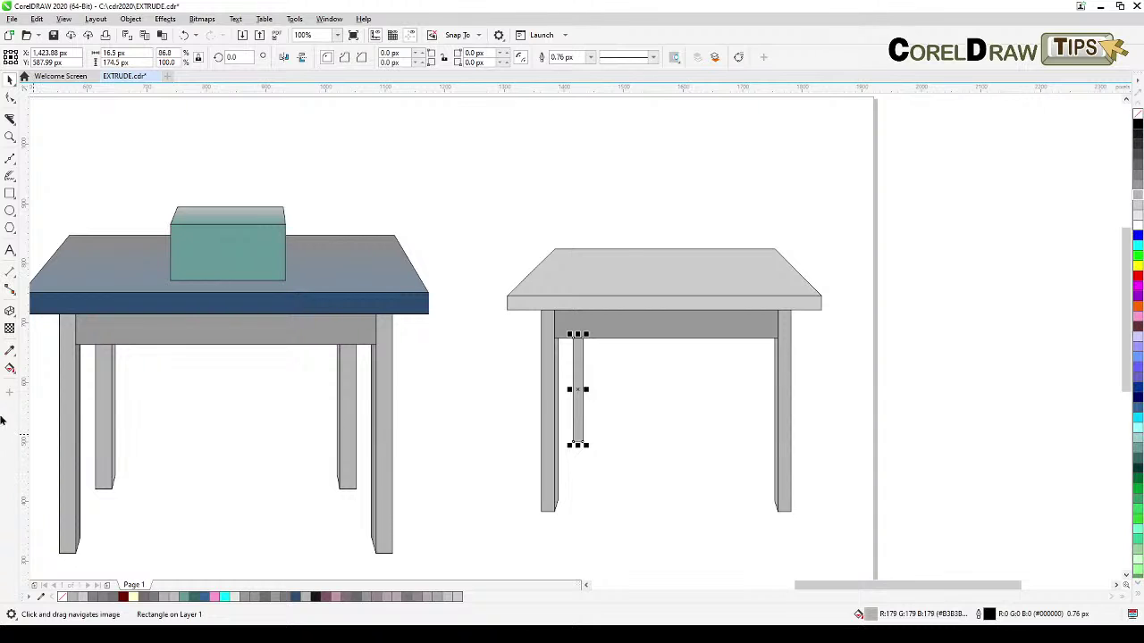
{"action": "left_click", "coordinate": [8, 313]}
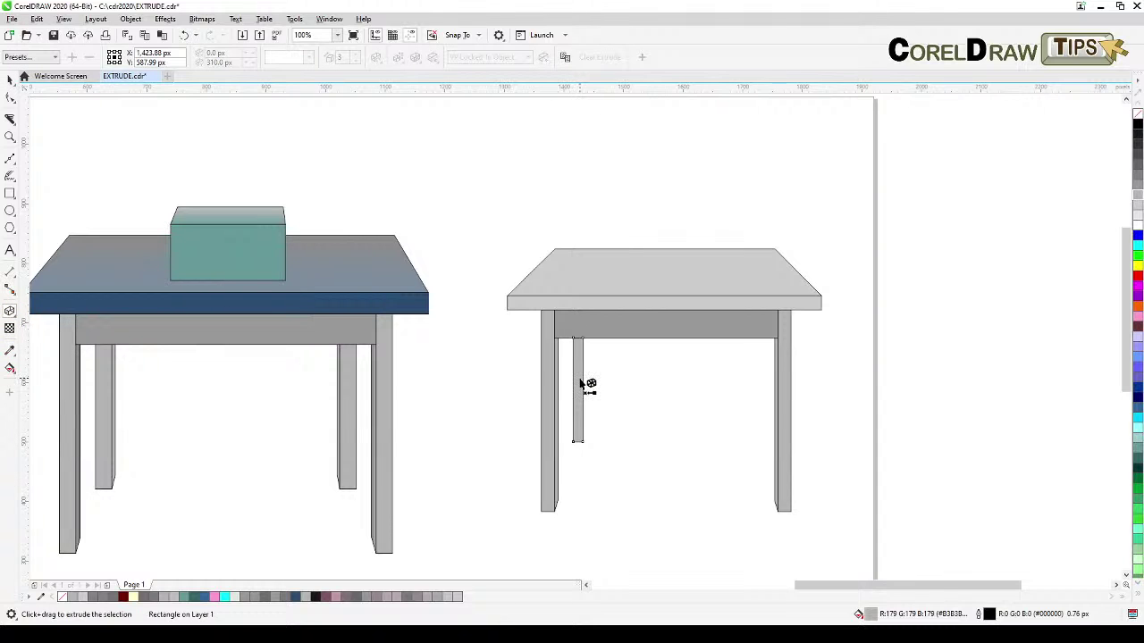
{"action": "left_click_drag", "start_coordinate": [592, 363], "coordinate": [694, 193]}
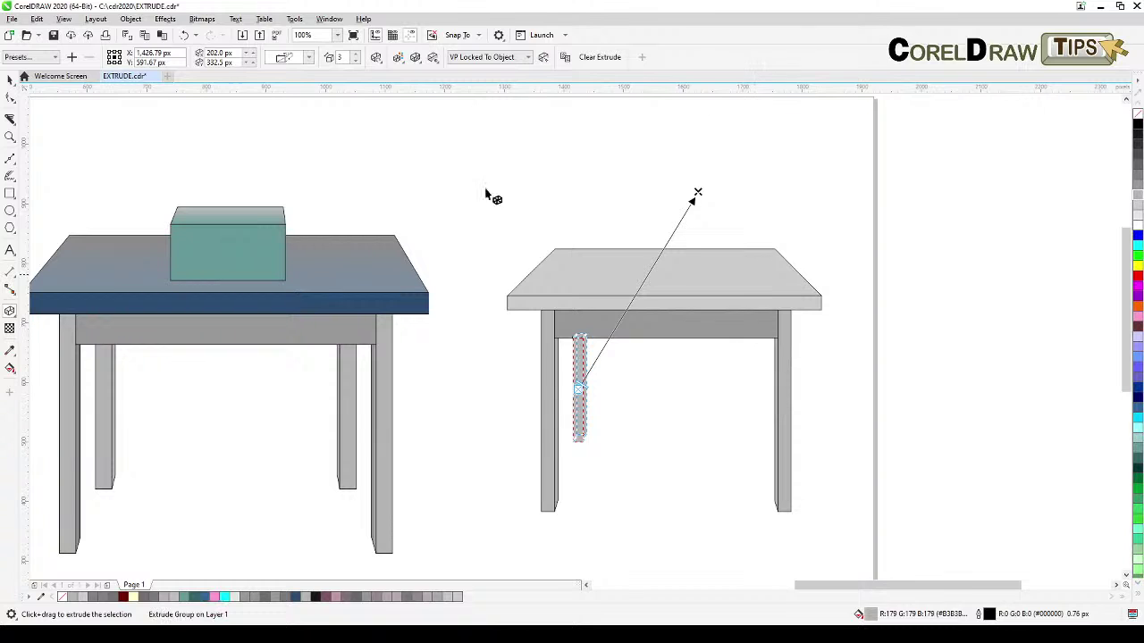
{"action": "left_click", "coordinate": [494, 57]}
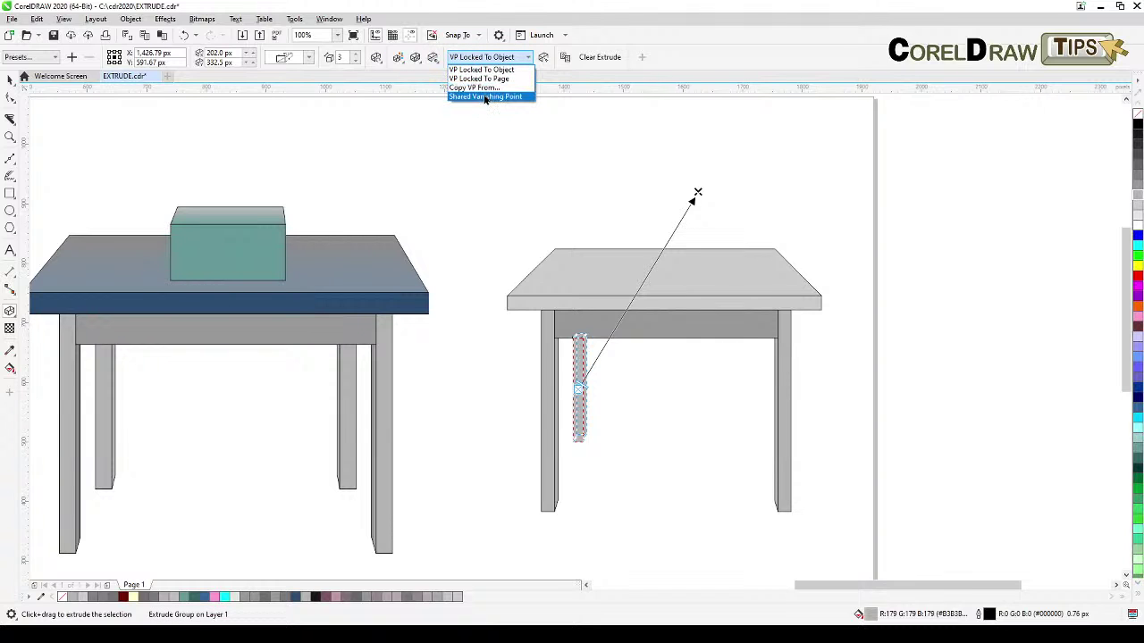
{"action": "left_click", "coordinate": [486, 96]}
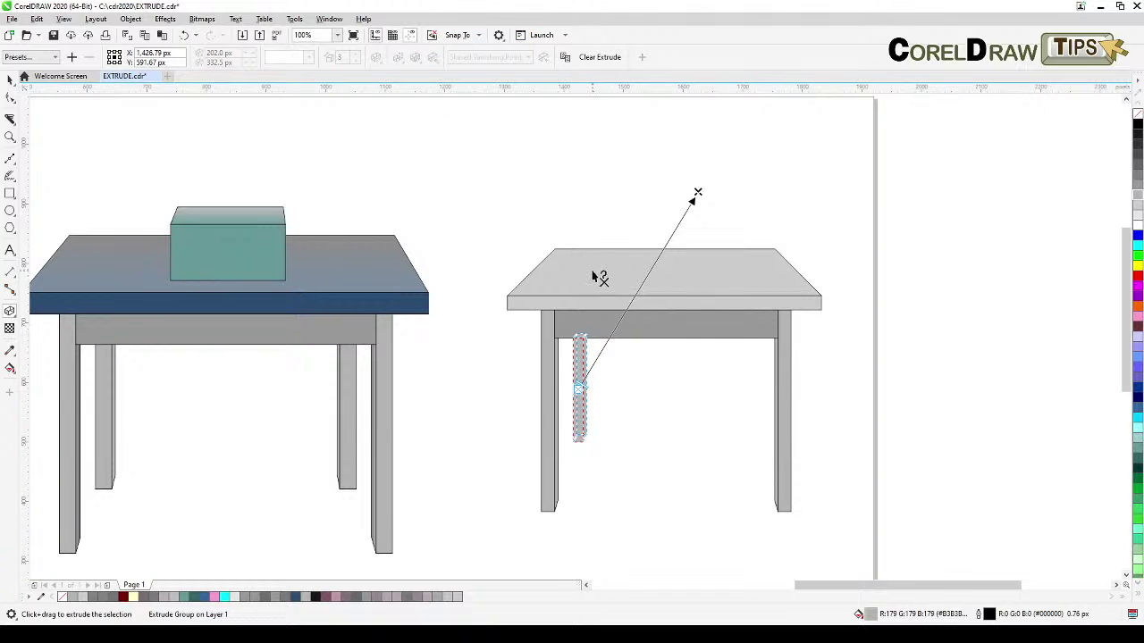
{"action": "left_click", "coordinate": [594, 273]}
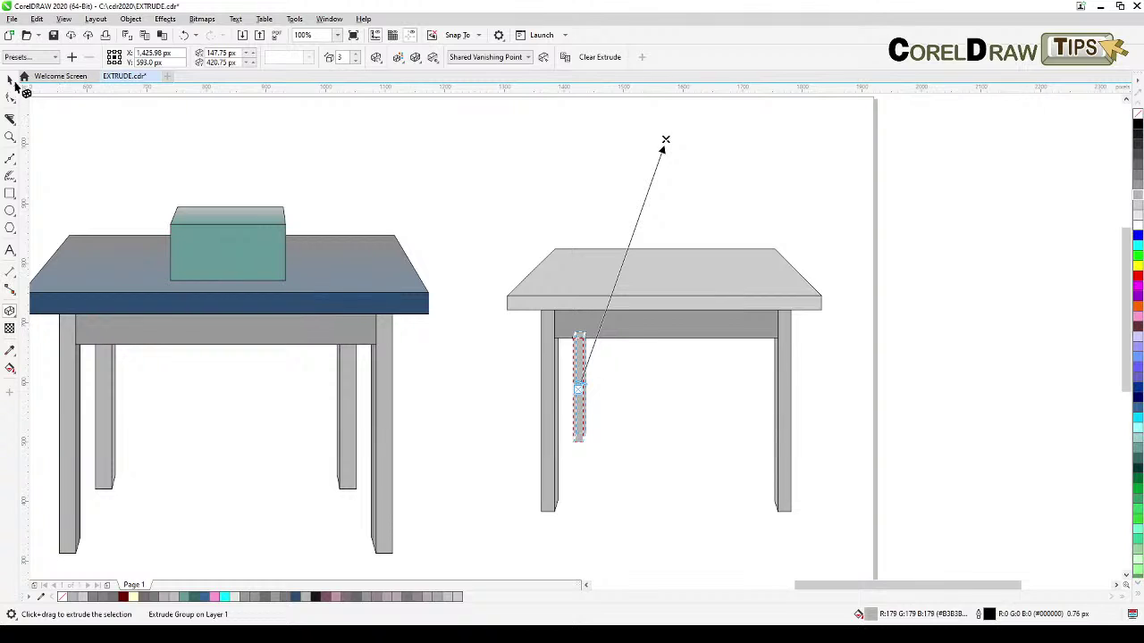
{"action": "left_click", "coordinate": [140, 117]}
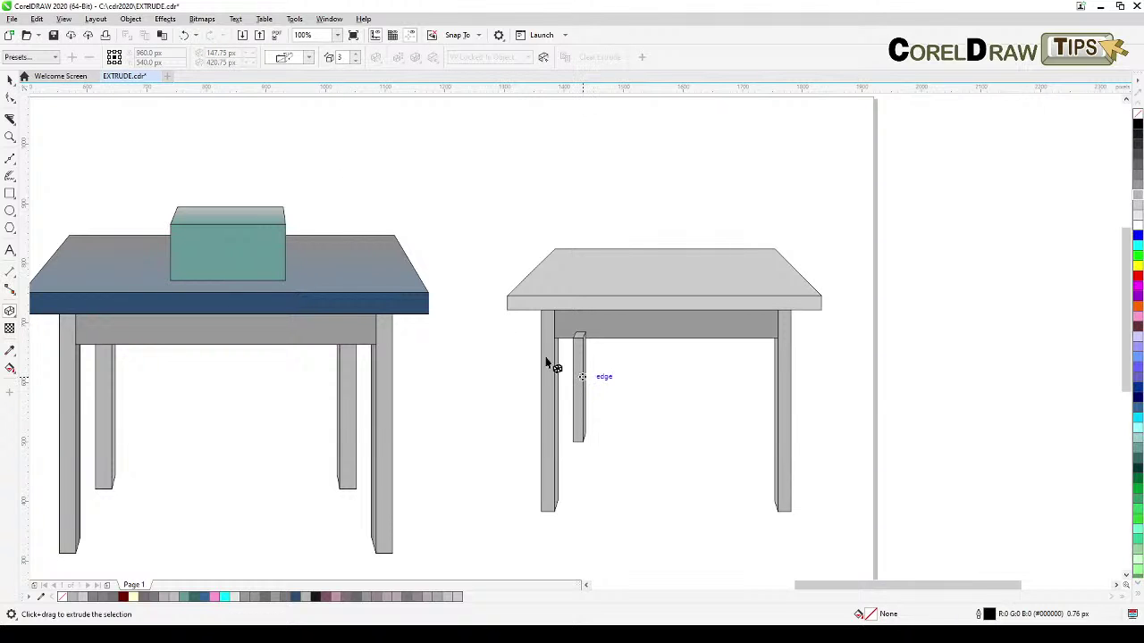
- Send the extruded rear left leg to the back so that the apron covers its upper end
{"action": "left_click", "coordinate": [9, 79]}
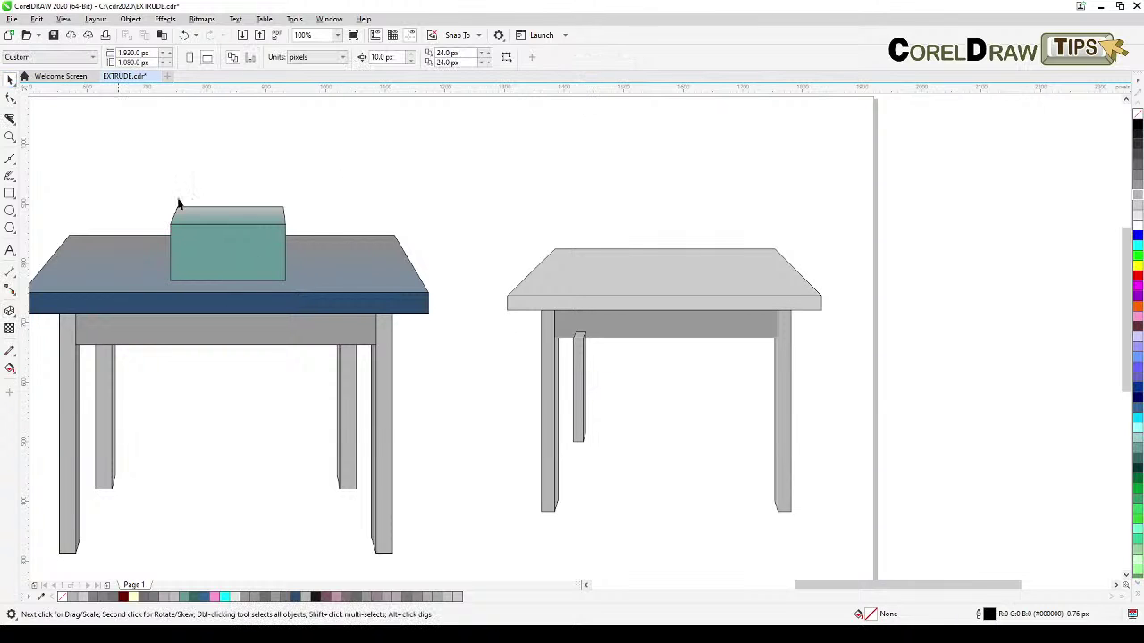
{"action": "left_click", "coordinate": [581, 388]}
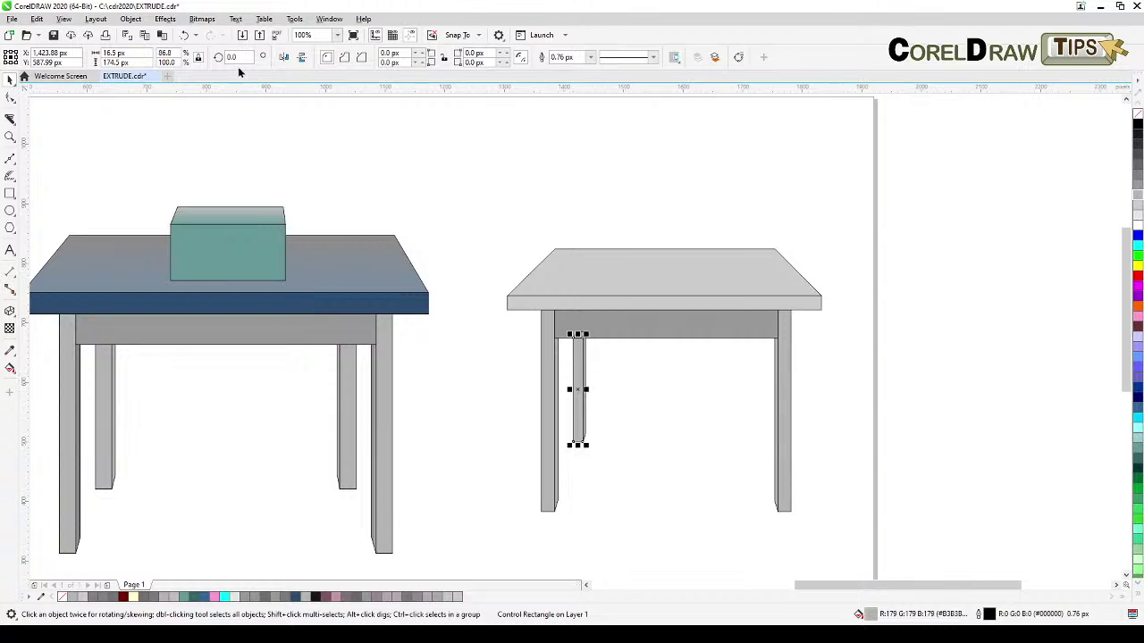
{"action": "left_click", "coordinate": [131, 18]}
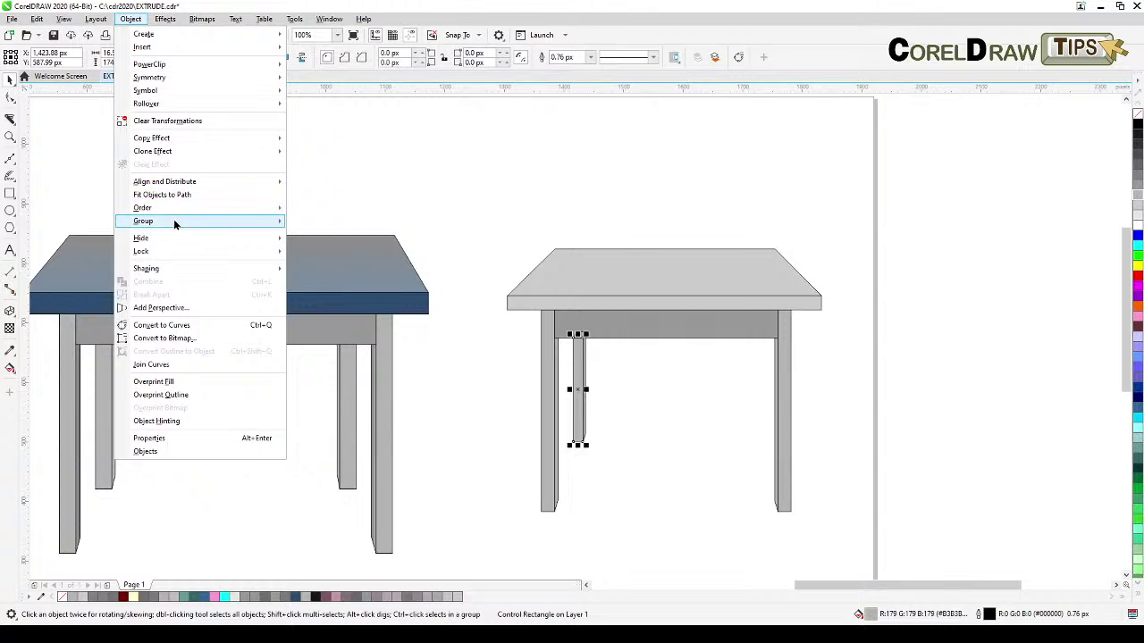
{"action": "mouse_move", "coordinate": [178, 207]}
{"action": "left_click", "coordinate": [336, 230]}
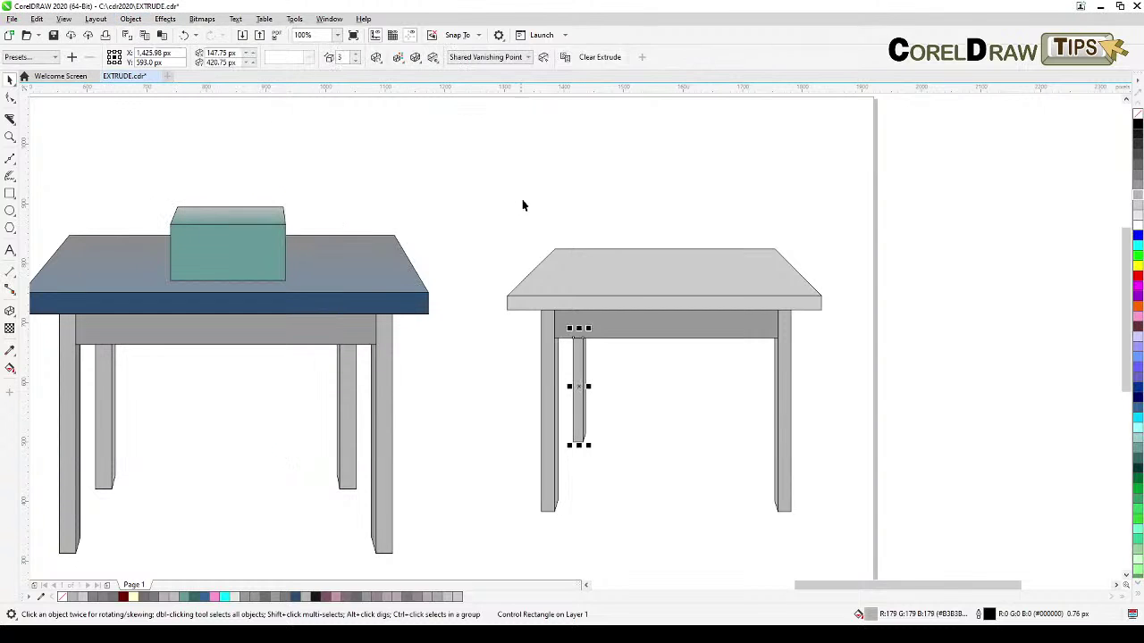
{"action": "left_click", "coordinate": [655, 431]}
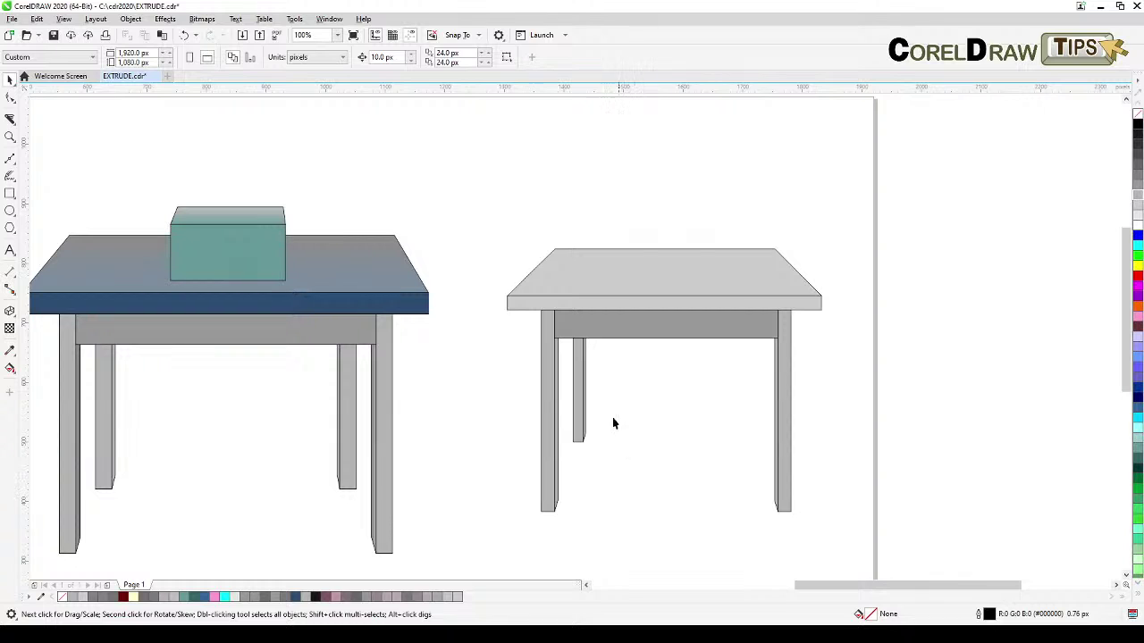
- Duplicate the extruded rear left leg and move the copy horizontally beside the front right leg as the rear right leg
{"action": "left_click", "coordinate": [581, 407]}
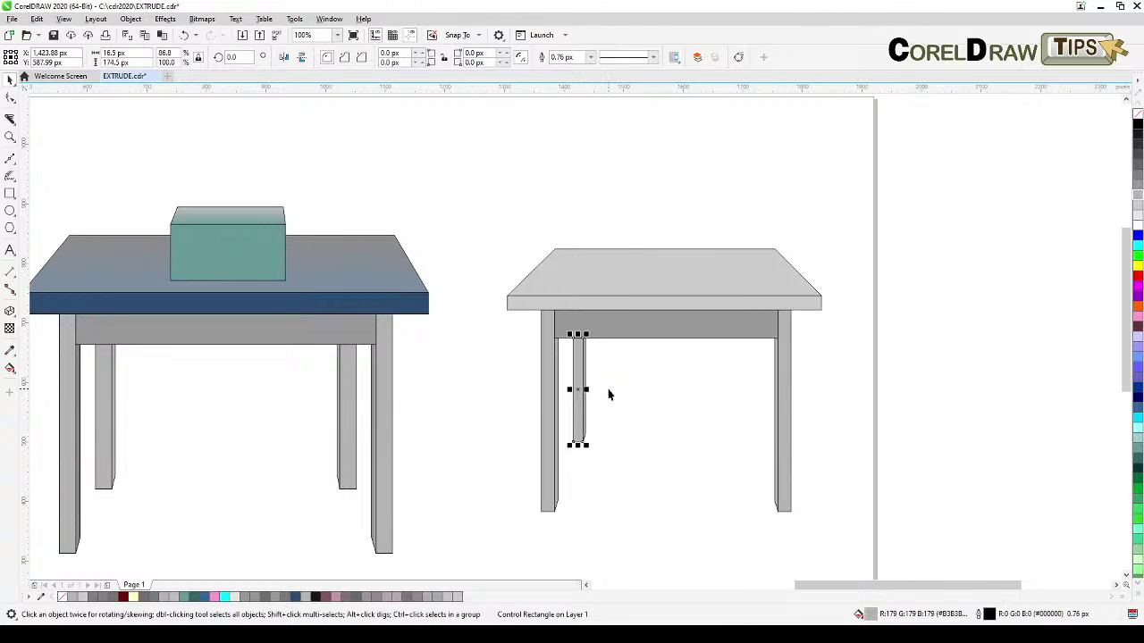
{"action": "left_click", "coordinate": [594, 386]}
{"action": "left_click", "coordinate": [584, 377]}
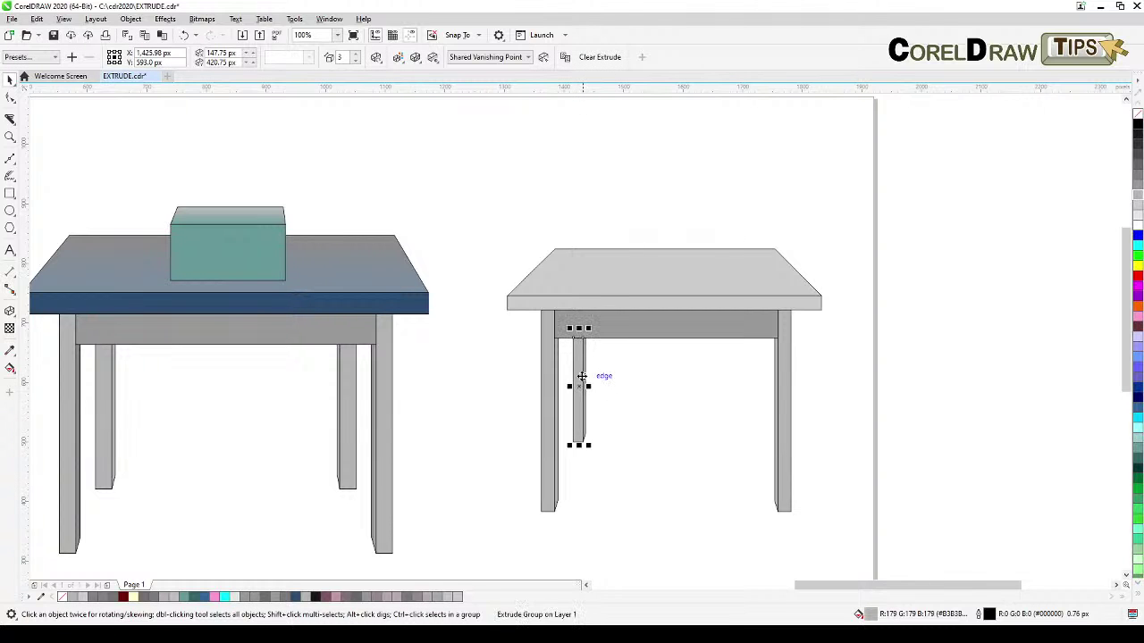
{"action": "key", "text": "KP_Add"}
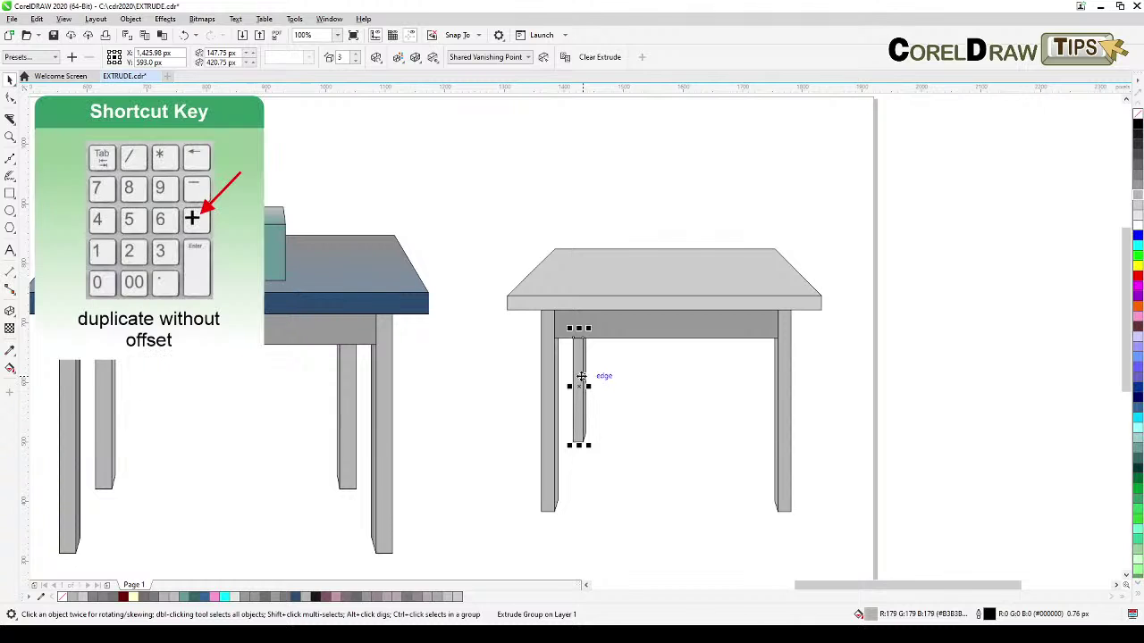
{"action": "left_click_drag", "start_coordinate": [581, 371], "coordinate": [755, 418]}
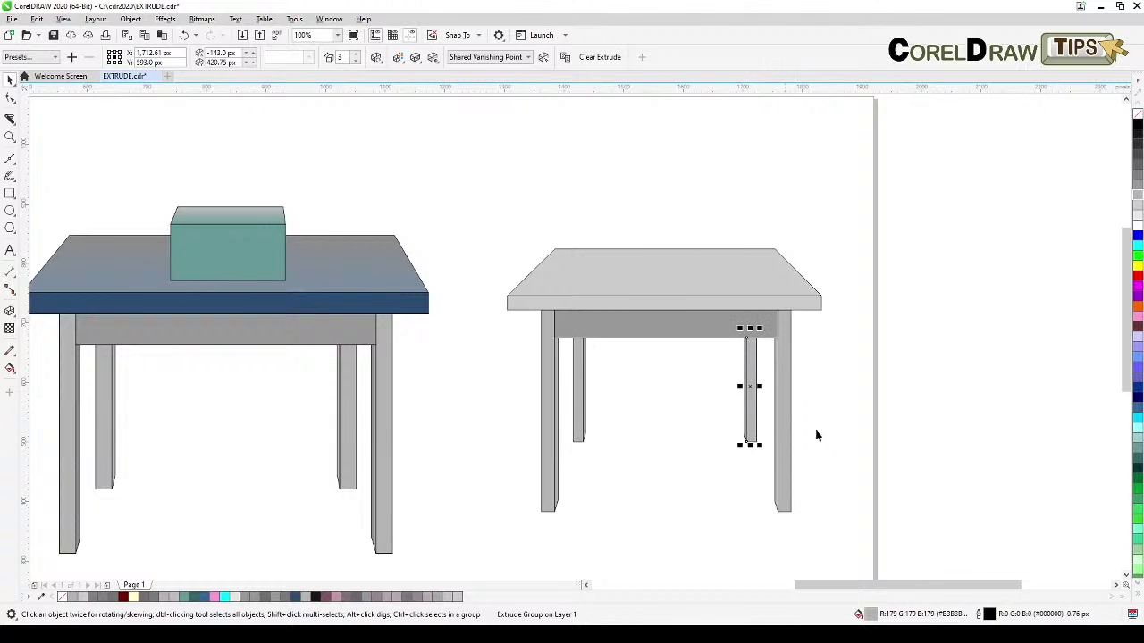
{"action": "left_click", "coordinate": [894, 445]}
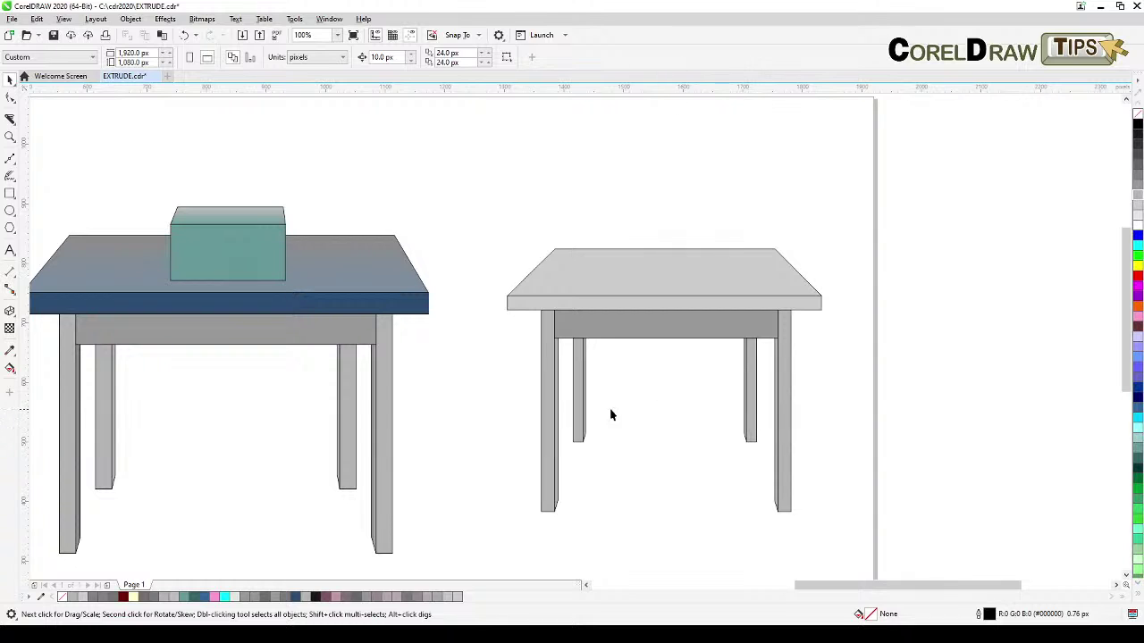
{"action": "scroll", "coordinate": [637, 402], "scroll_direction": "up", "scroll_amount": 1}
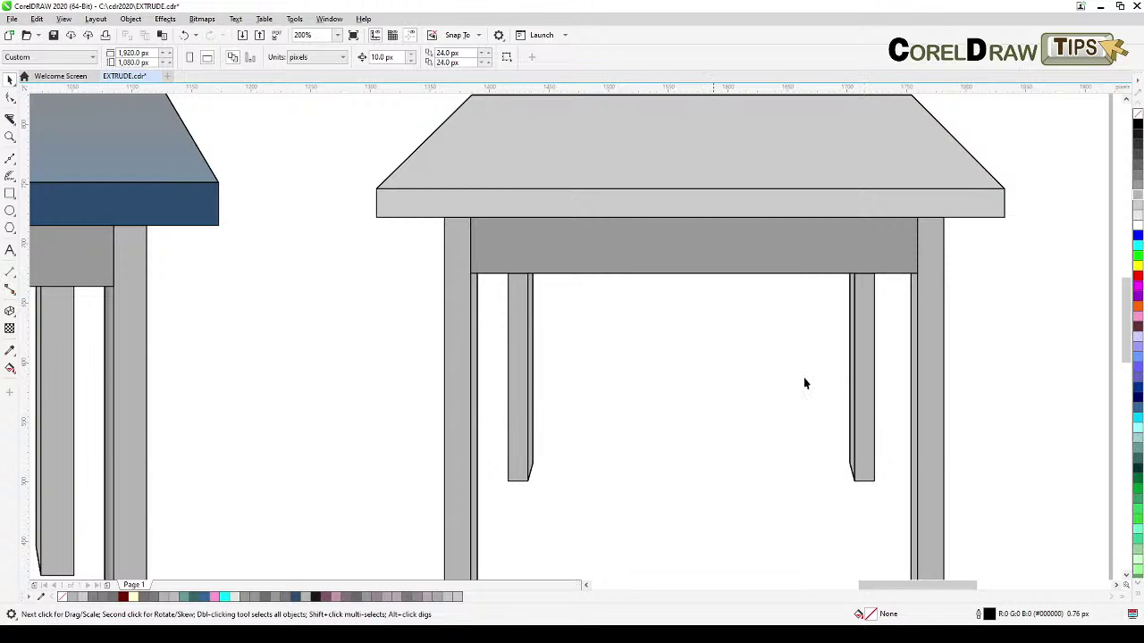
{"action": "scroll", "coordinate": [791, 393], "scroll_direction": "down", "scroll_amount": 1}
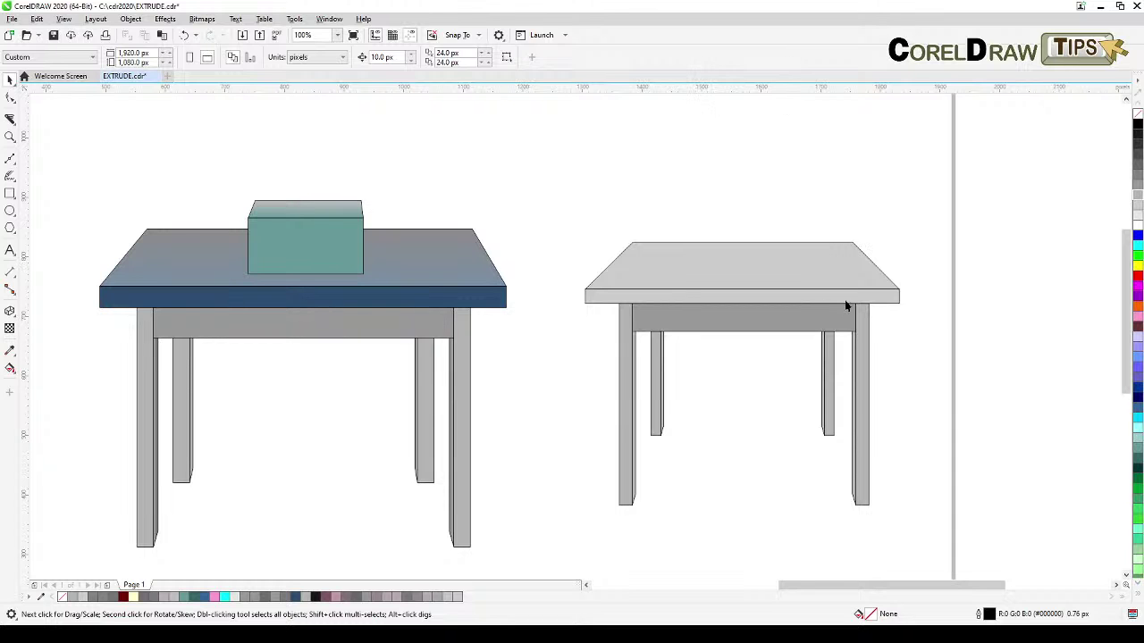
{"action": "left_click_drag", "start_coordinate": [819, 284], "coordinate": [703, 236]}
{"action": "left_click_drag", "start_coordinate": [738, 280], "coordinate": [720, 318]}
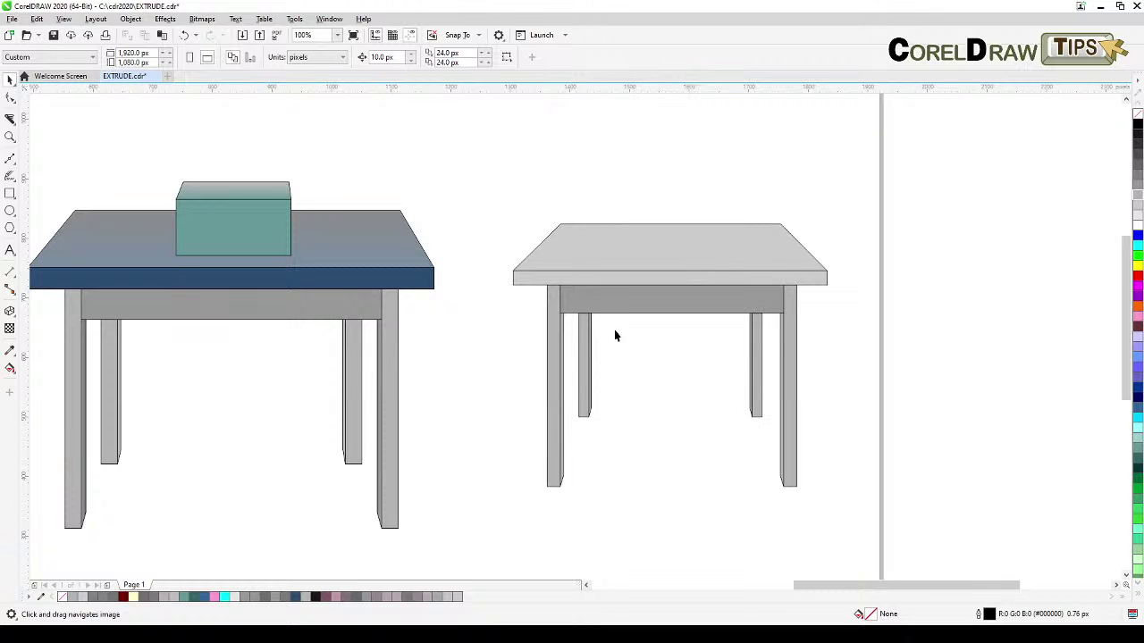
- Move the new tabletop's shared vanishing point below the table, to about 55.75 px horizontally and -233.75 px vertically
{"action": "scroll", "coordinate": [662, 217], "scroll_direction": "down", "scroll_amount": 2}
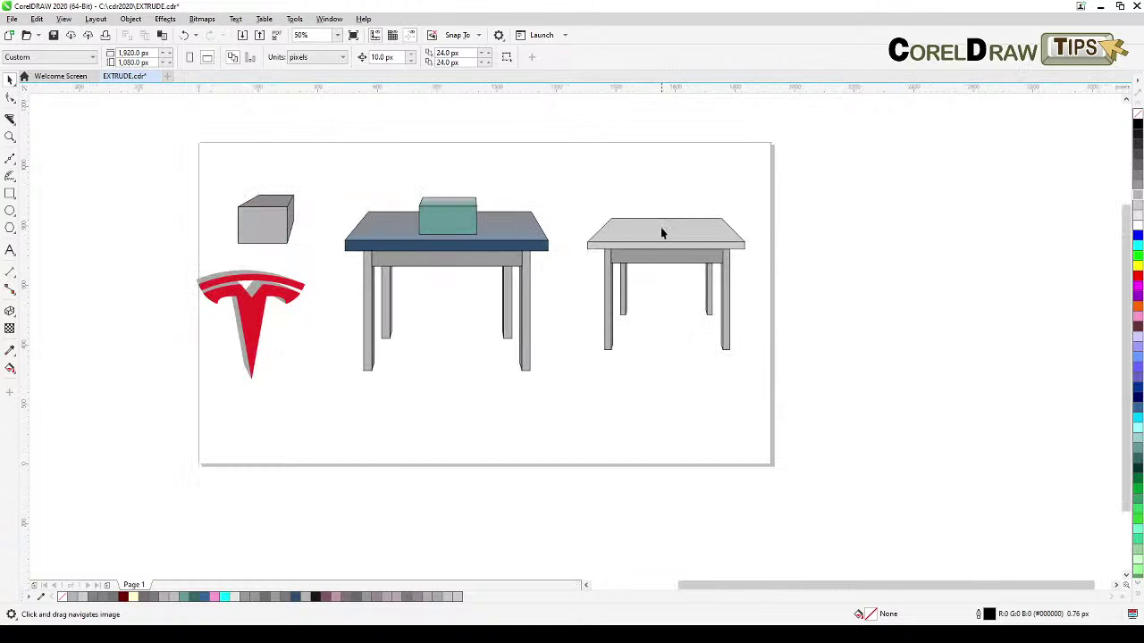
{"action": "key", "text": "space"}
{"action": "left_click", "coordinate": [659, 263]}
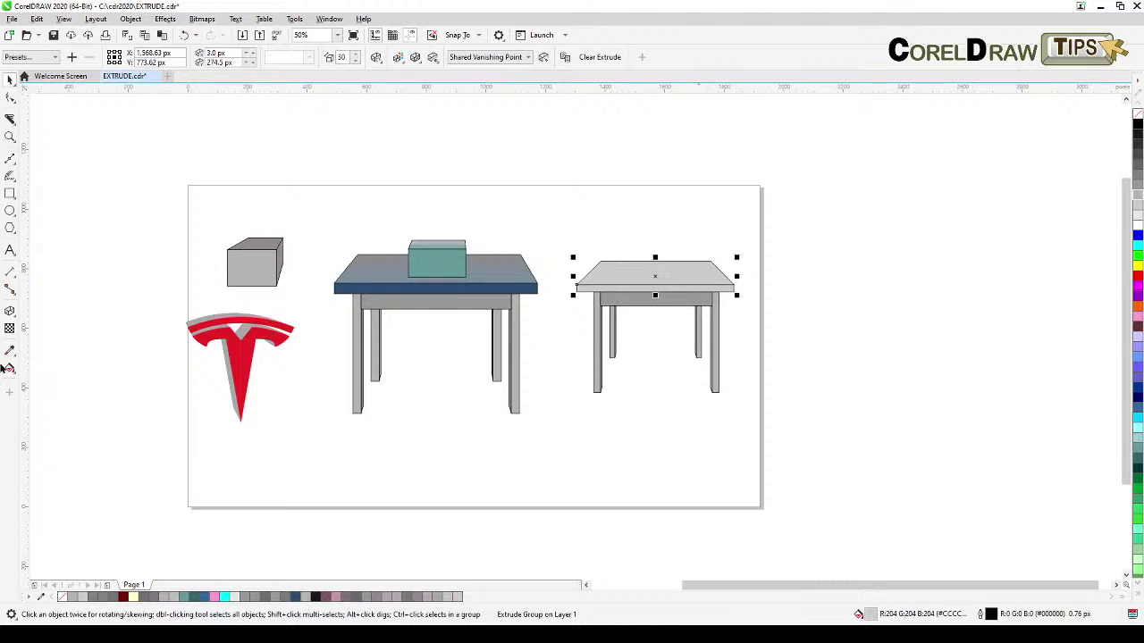
{"action": "left_click", "coordinate": [10, 310]}
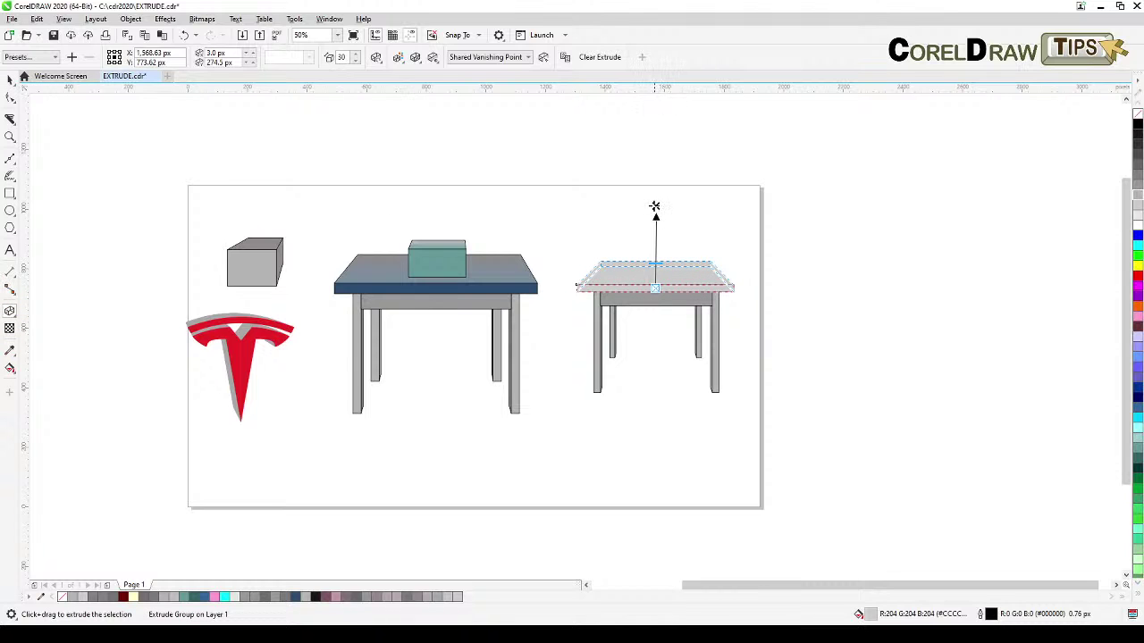
{"action": "scroll", "coordinate": [696, 232], "scroll_direction": "up", "scroll_amount": 2}
{"action": "left_click_drag", "start_coordinate": [696, 232], "coordinate": [634, 176]}
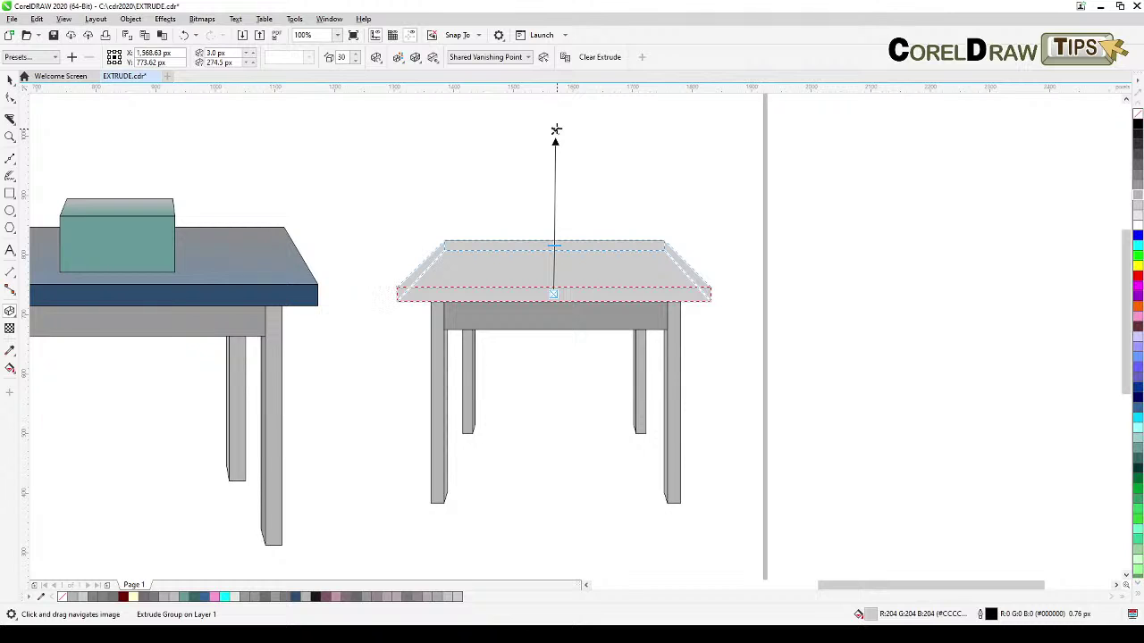
{"action": "left_click_drag", "start_coordinate": [556, 130], "coordinate": [586, 433]}
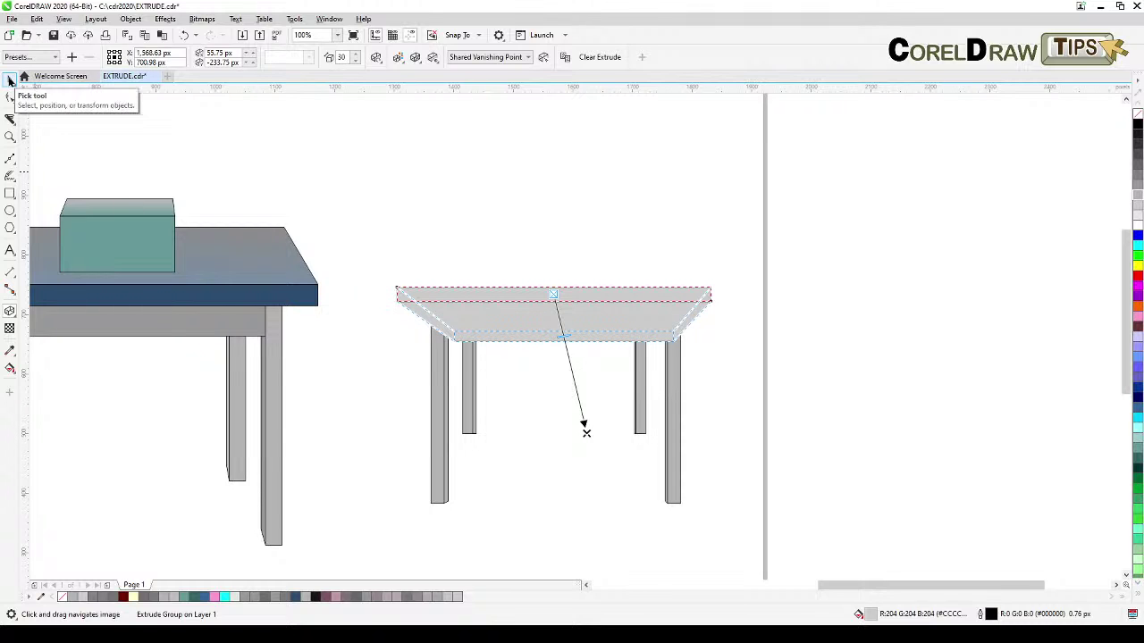
- Move the shared vanishing point back above the new tabletop, to about -9.25 px horizontally and 141.25 px vertically
{"action": "mouse_move", "coordinate": [586, 432]}
{"action": "left_mouse_down"}
{"action": "mouse_move", "coordinate": [554, 247]}
{"action": "mouse_move", "coordinate": [564, 208]}
{"action": "left_mouse_up"}
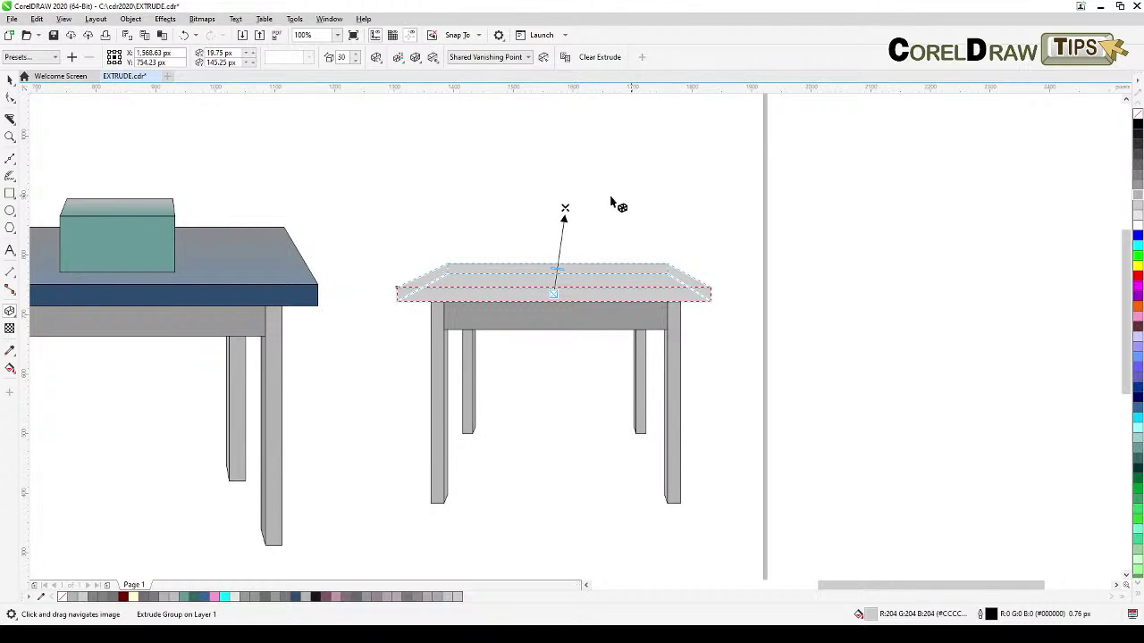
{"action": "left_click", "coordinate": [10, 79]}
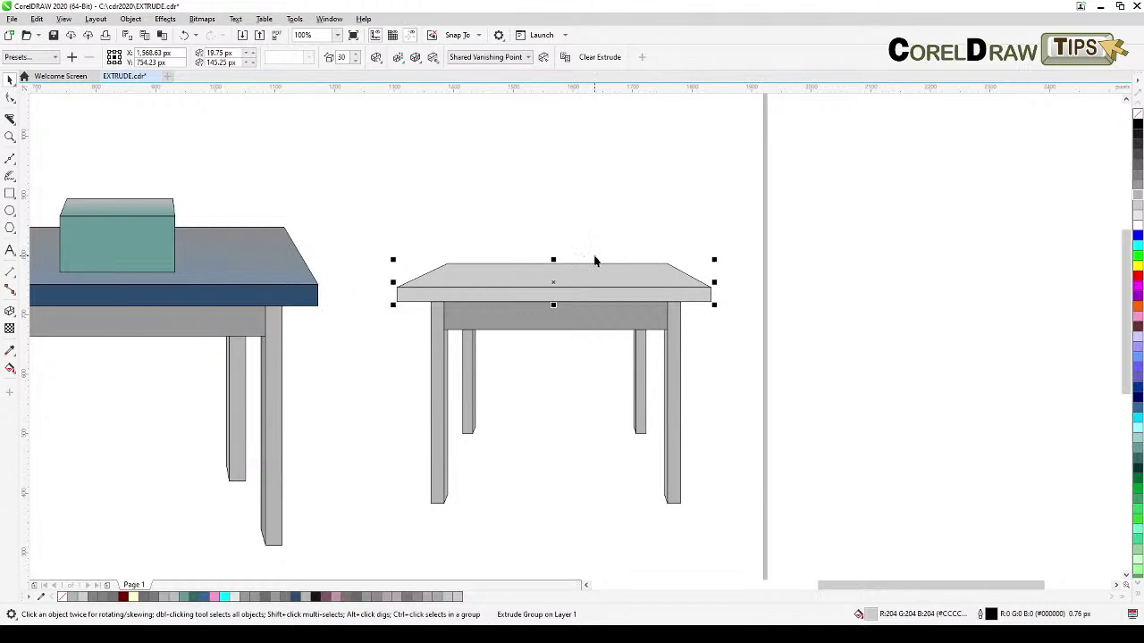
{"action": "left_click", "coordinate": [9, 313]}
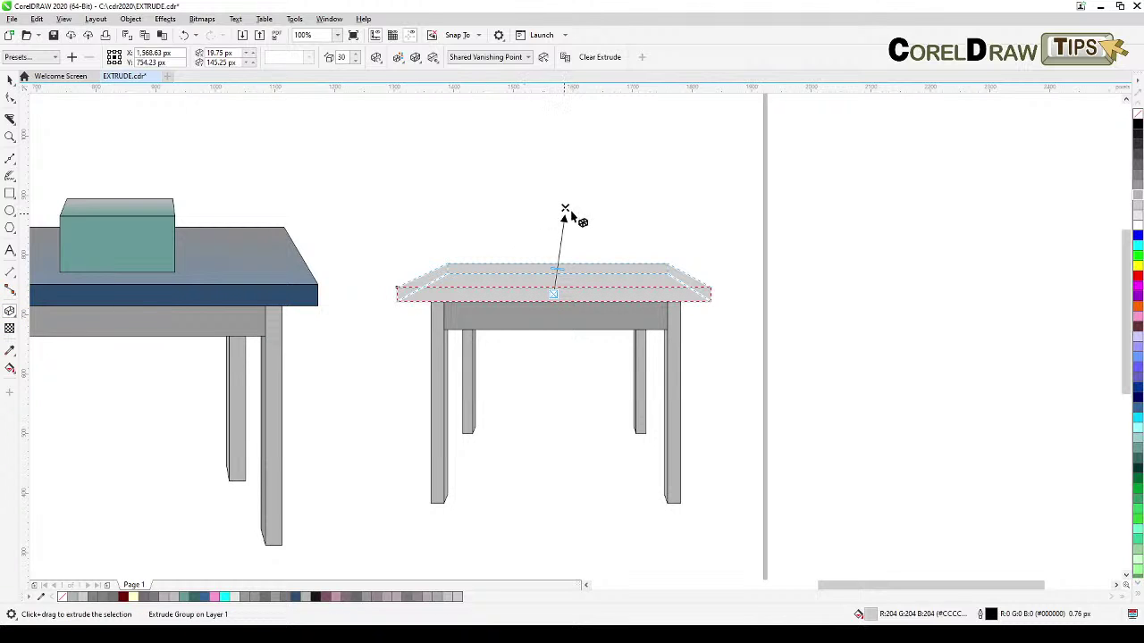
{"action": "mouse_move", "coordinate": [564, 209]}
{"action": "left_mouse_down"}
{"action": "mouse_move", "coordinate": [509, 210]}
{"action": "mouse_move", "coordinate": [547, 210]}
{"action": "left_mouse_up"}
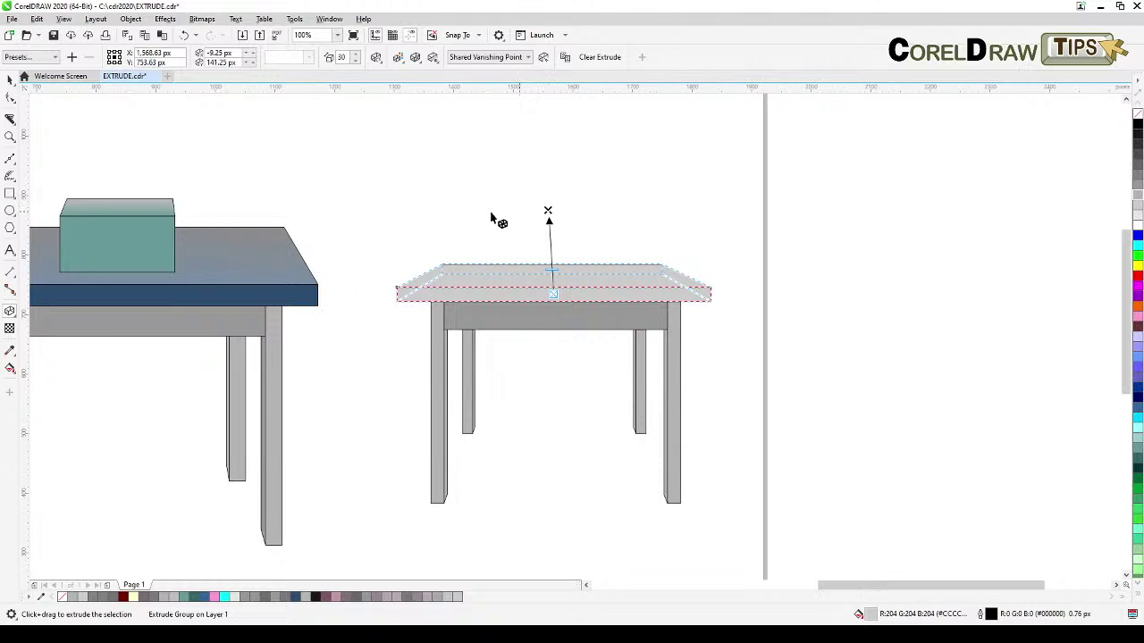
{"action": "key", "text": "space"}
{"action": "left_click", "coordinate": [532, 190]}
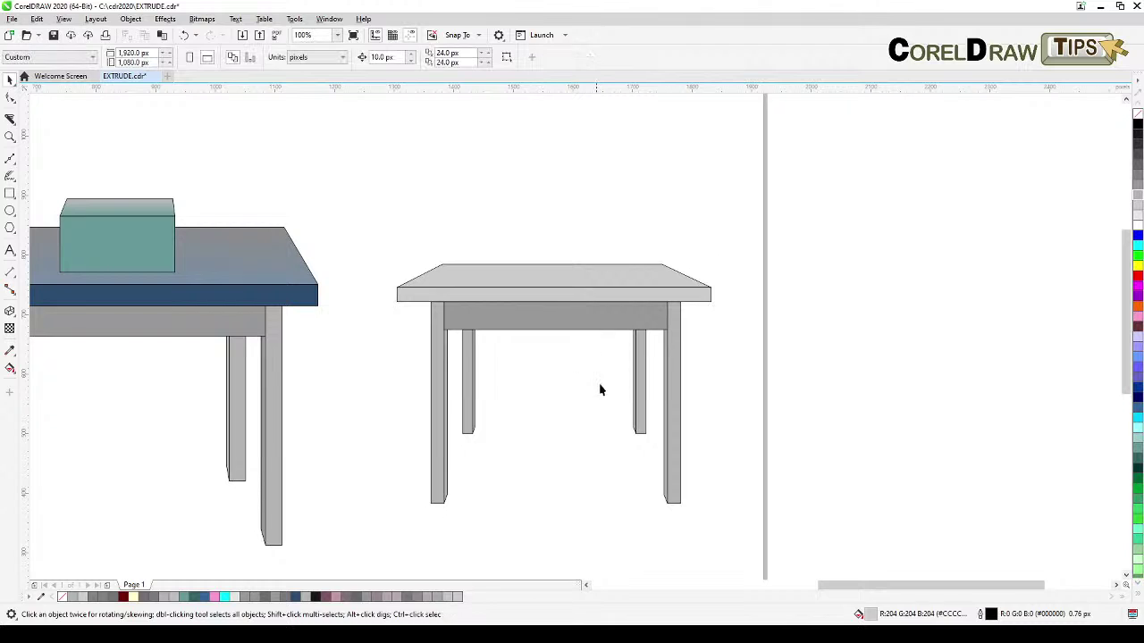
- Draw a rectangle about 130 px wide and 63 px high on the new tabletop and fill it with gray #999999
{"action": "left_click_drag", "start_coordinate": [598, 399], "coordinate": [675, 406]}
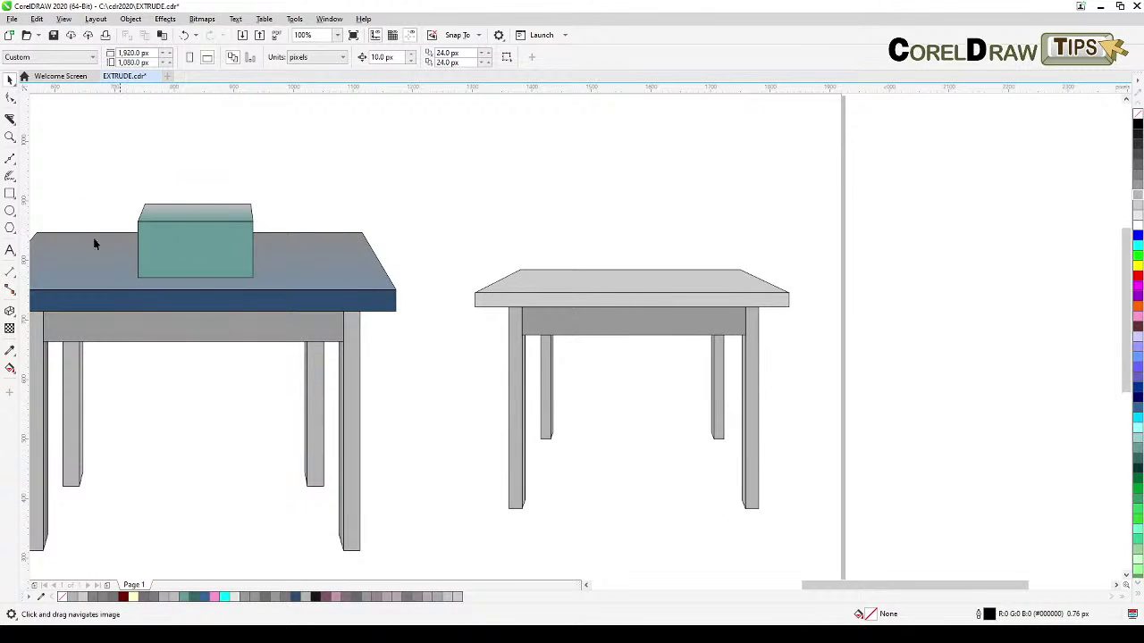
{"action": "left_click", "coordinate": [9, 194]}
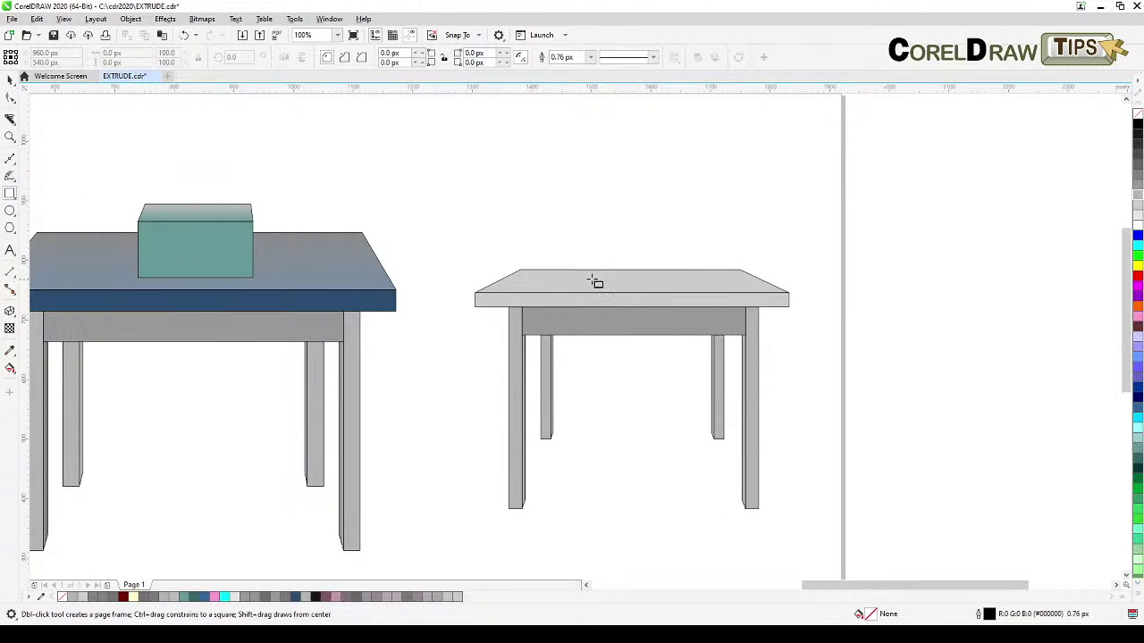
{"action": "left_click_drag", "start_coordinate": [592, 280], "coordinate": [670, 243]}
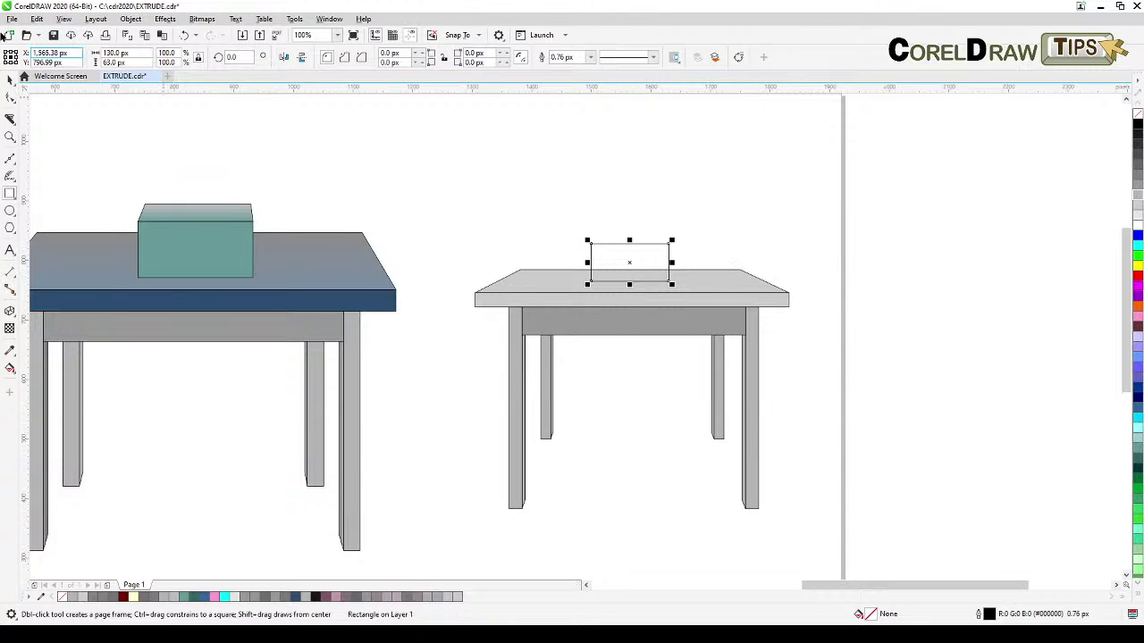
{"action": "left_click", "coordinate": [10, 80]}
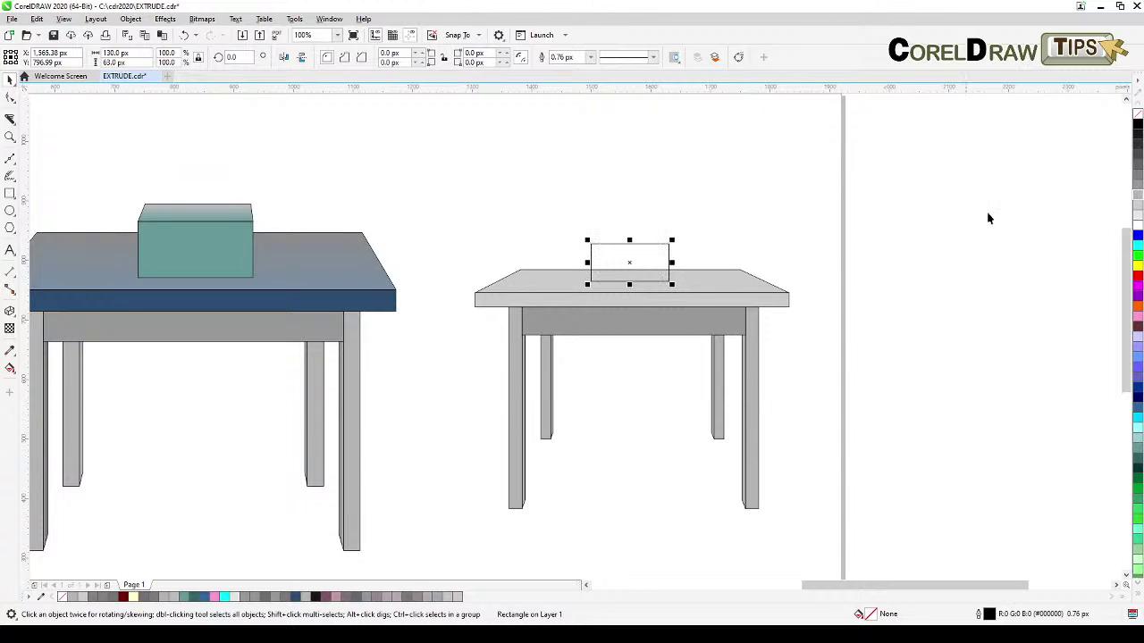
{"action": "left_click", "coordinate": [1137, 193]}
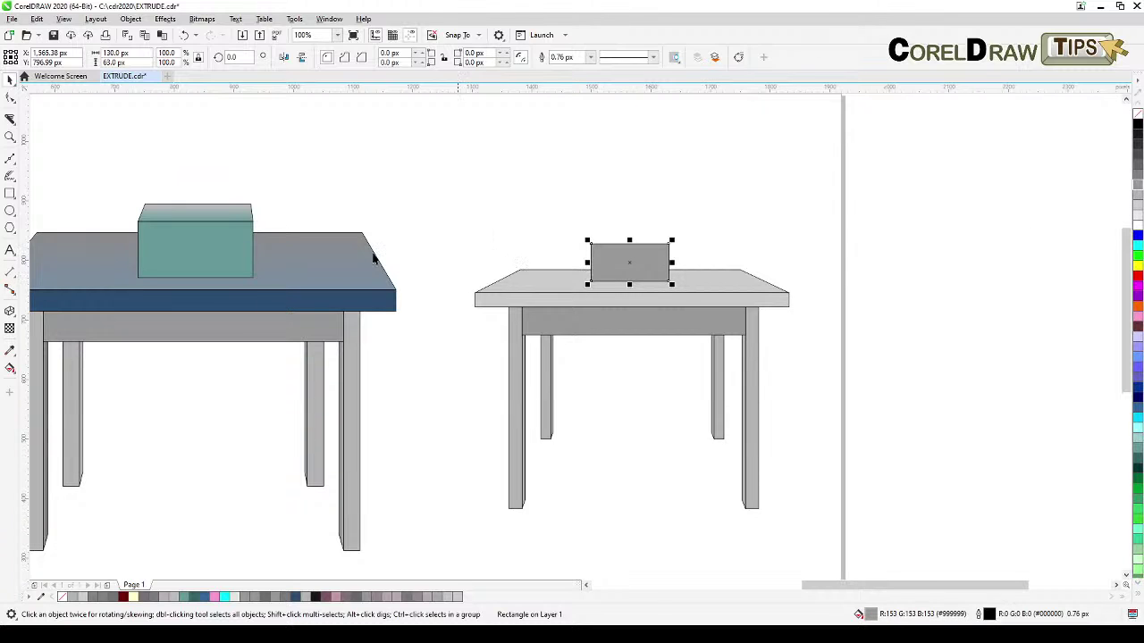
- Extrude the box rectangle upward with a depth of 5 and give it a Shared Vanishing Point with the new tabletop
{"action": "left_click", "coordinate": [11, 318]}
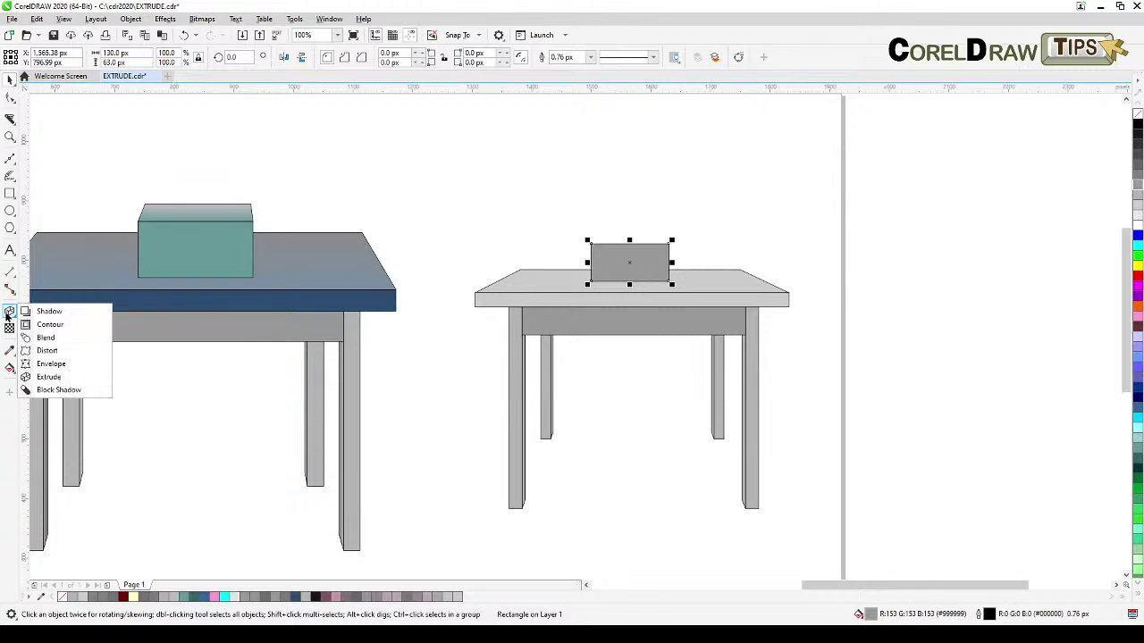
{"action": "left_click", "coordinate": [50, 376]}
{"action": "left_click_drag", "start_coordinate": [645, 266], "coordinate": [647, 172]}
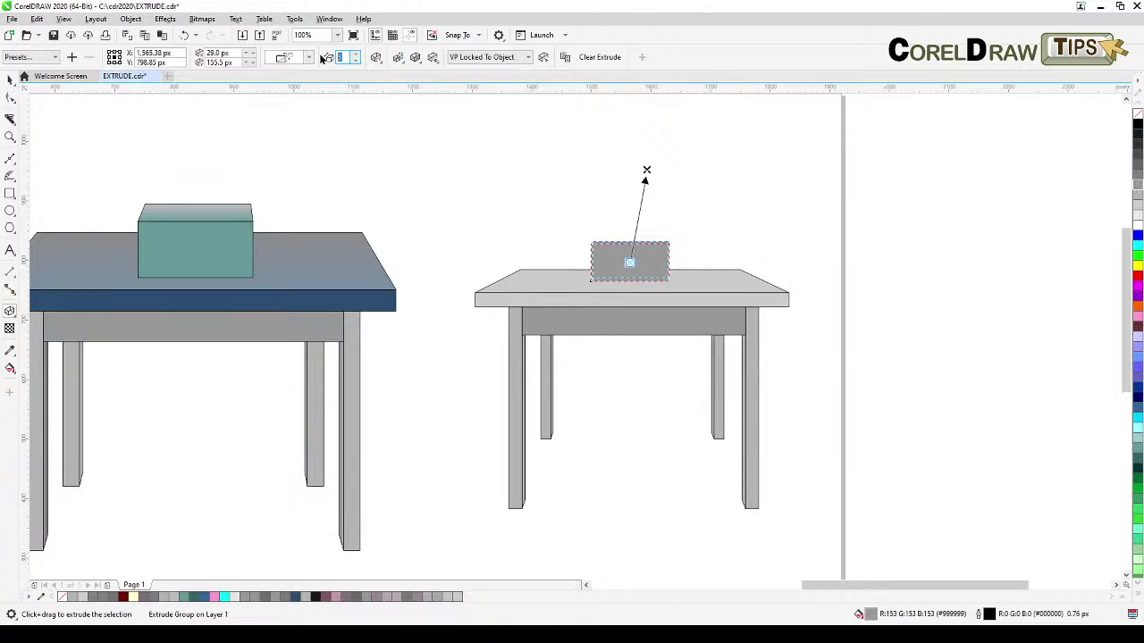
{"action": "left_click", "coordinate": [502, 59]}
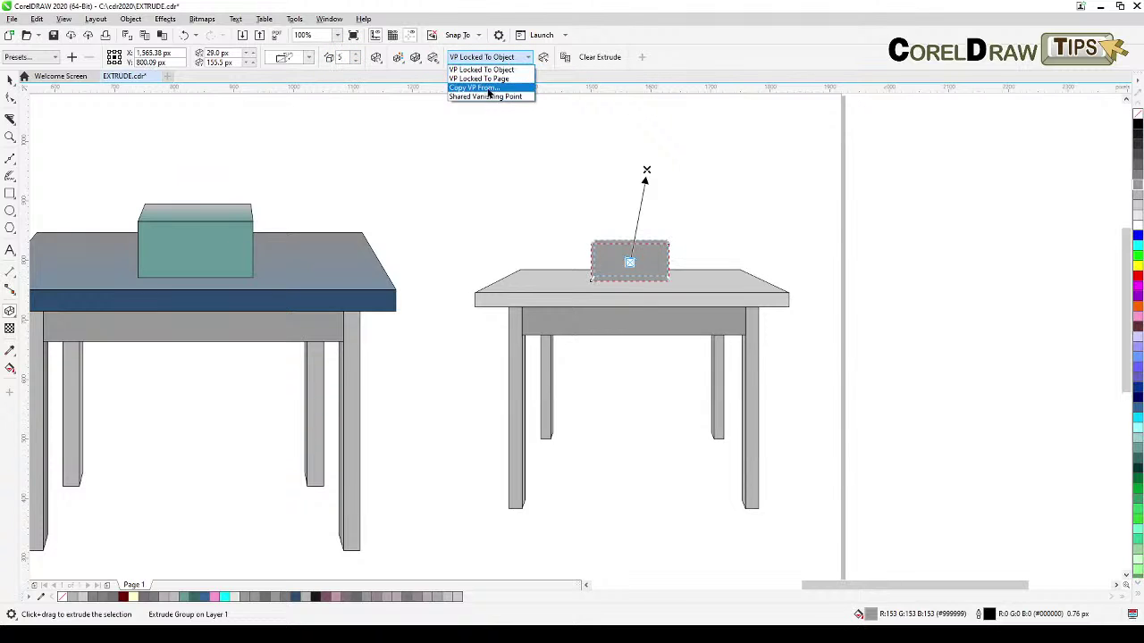
{"action": "left_click", "coordinate": [488, 96]}
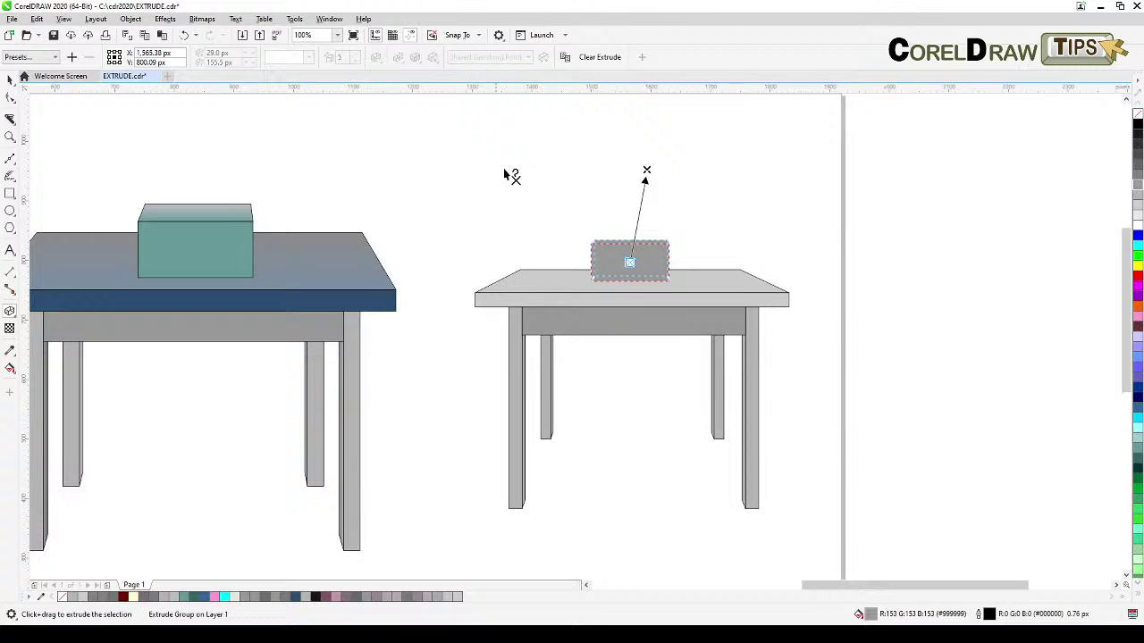
{"action": "left_click", "coordinate": [536, 283]}
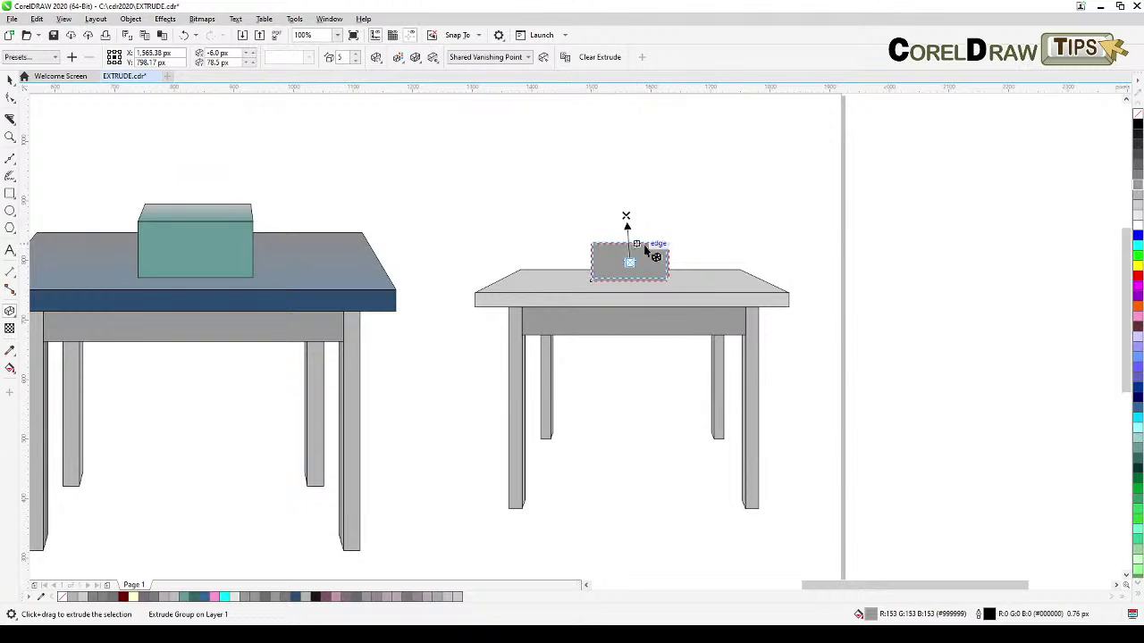
{"action": "left_click", "coordinate": [493, 186]}
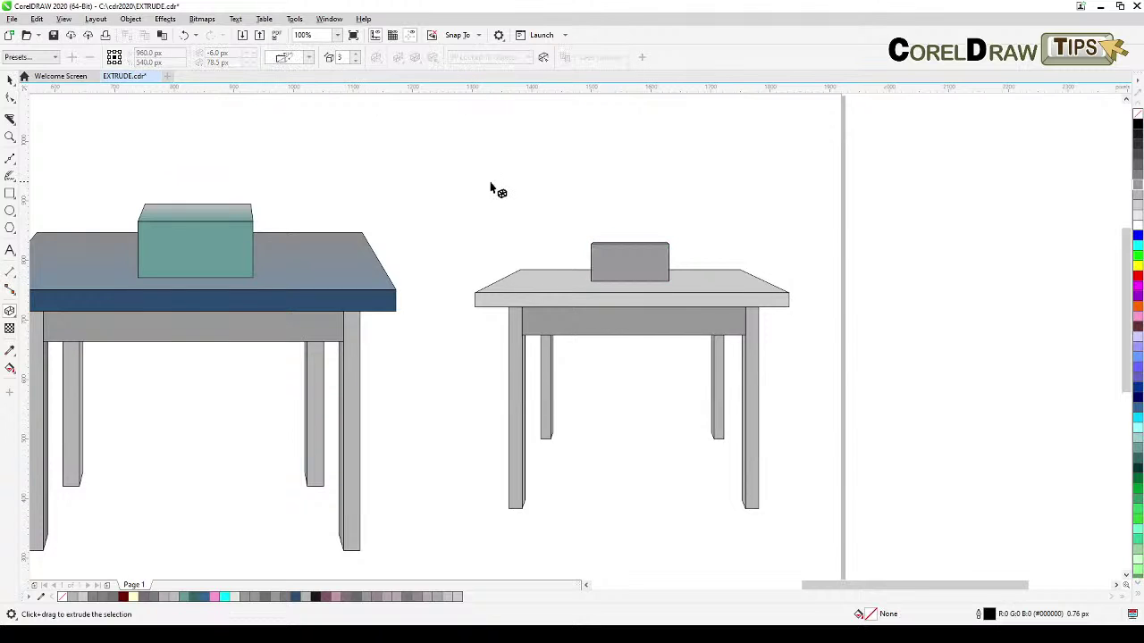
- Raise the new tabletop's shared vanishing point to about 10.75 px horizontally and 217.75 px vertically
{"action": "scroll", "coordinate": [679, 251], "scroll_direction": "up", "scroll_amount": 2}
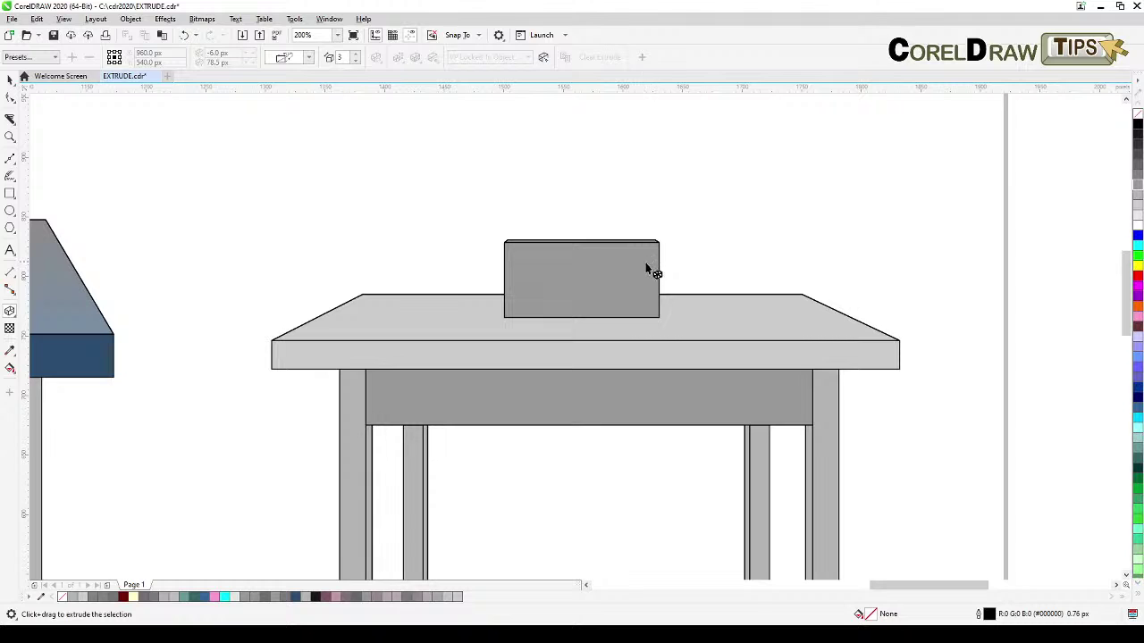
{"action": "scroll", "coordinate": [705, 298], "scroll_direction": "down", "scroll_amount": 2}
{"action": "left_click", "coordinate": [697, 291]}
{"action": "scroll", "coordinate": [664, 268], "scroll_direction": "up", "scroll_amount": 2}
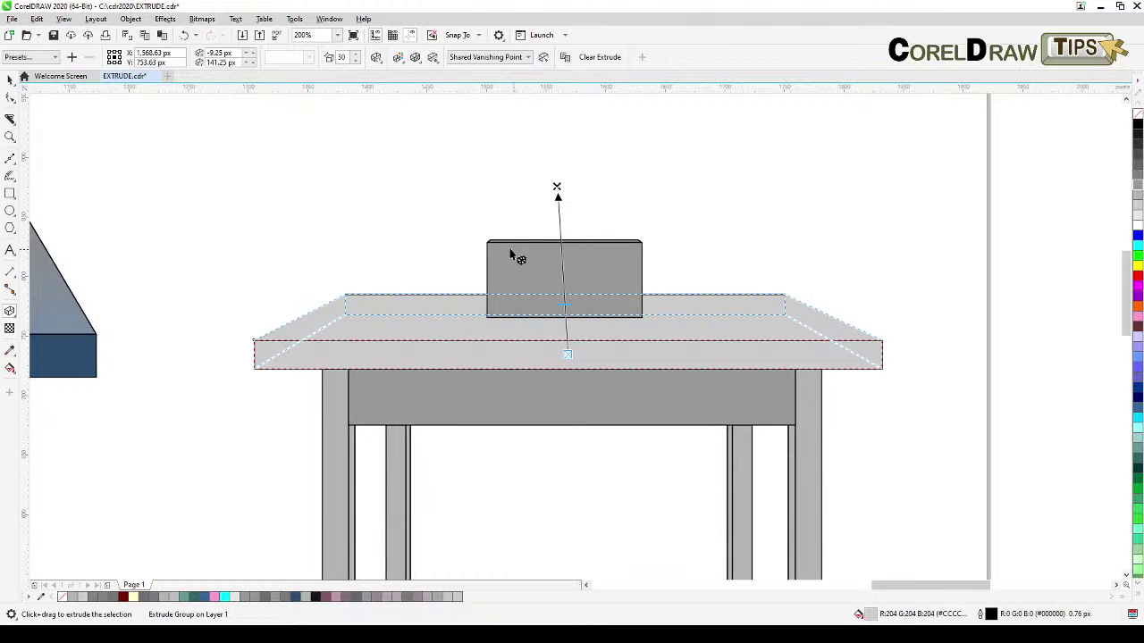
{"action": "left_click_drag", "start_coordinate": [557, 188], "coordinate": [575, 113]}
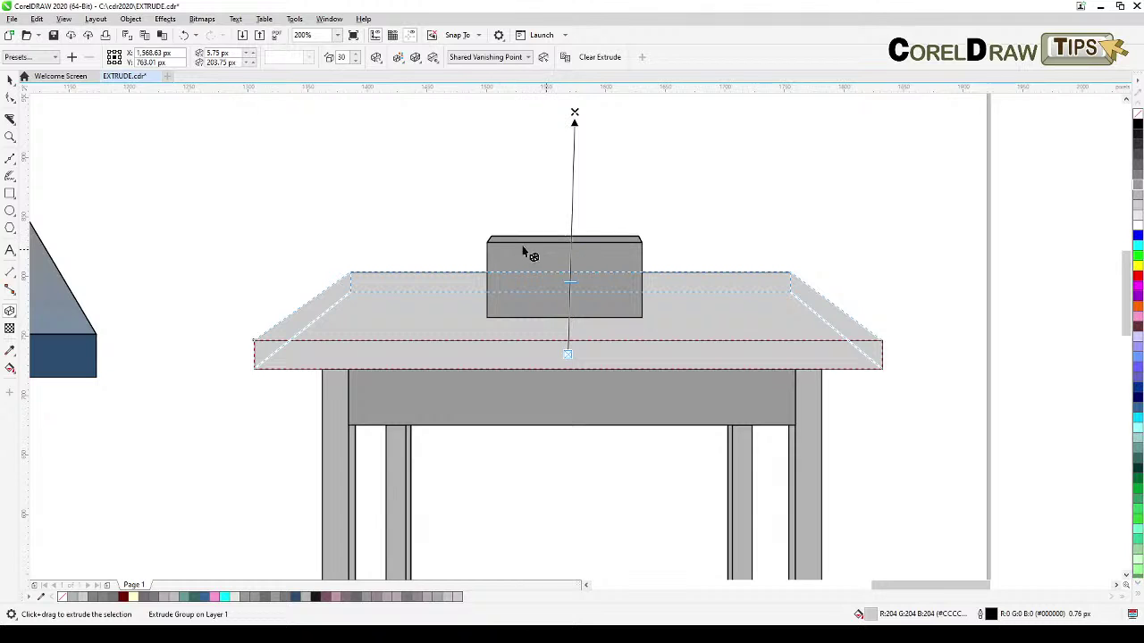
{"action": "scroll", "coordinate": [518, 248], "scroll_direction": "down", "scroll_amount": 2}
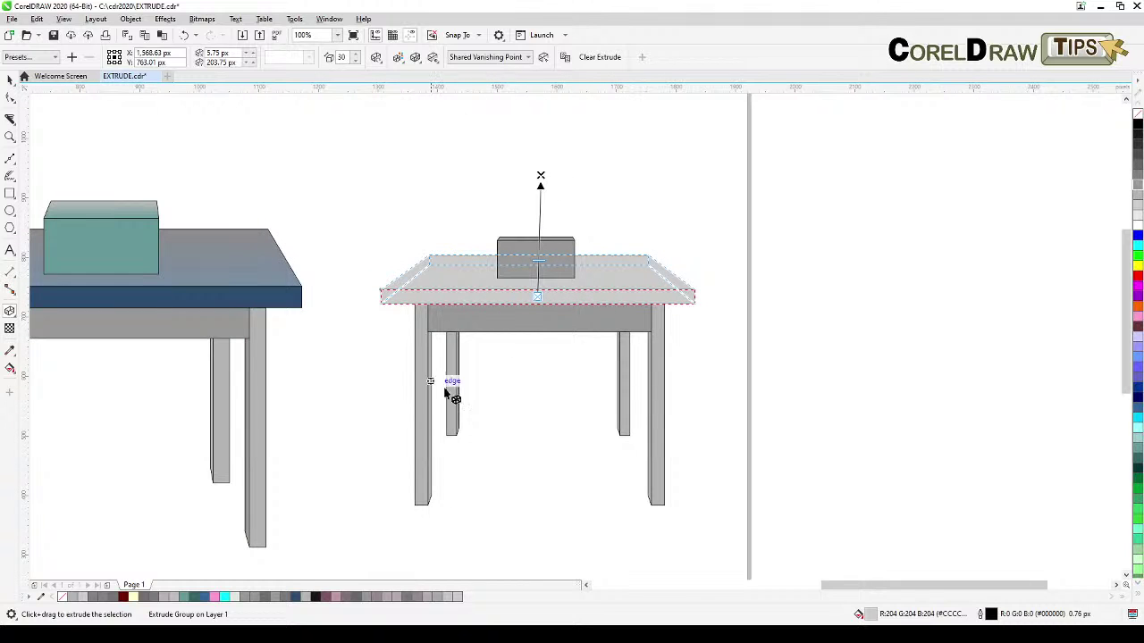
{"action": "left_click_drag", "start_coordinate": [534, 319], "coordinate": [506, 373]}
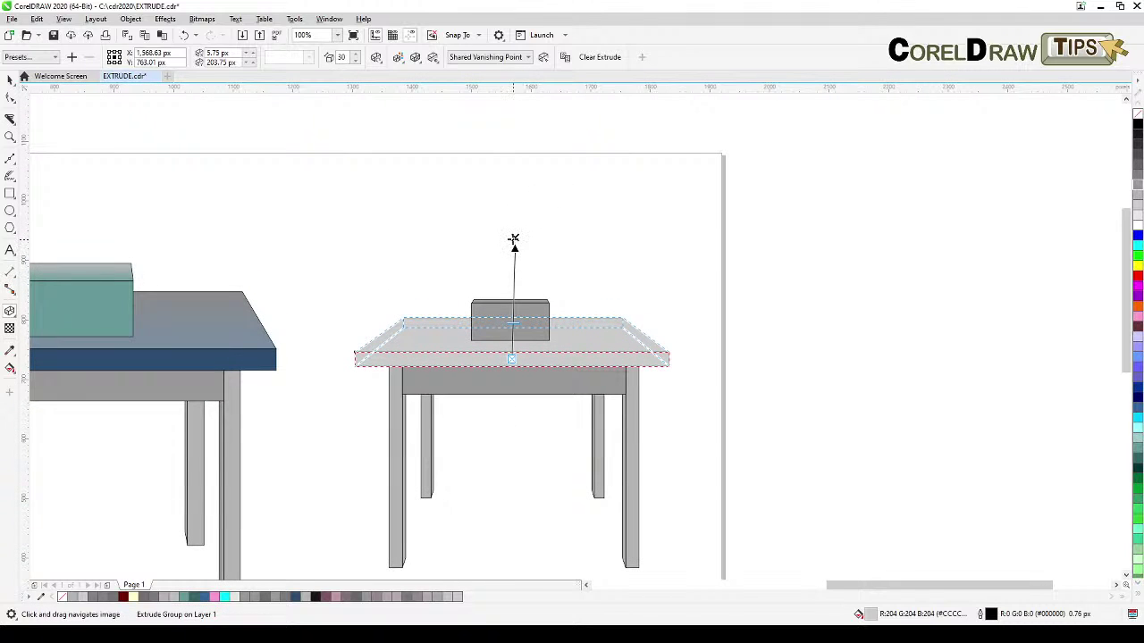
{"action": "mouse_move", "coordinate": [515, 239]}
{"action": "left_mouse_down"}
{"action": "mouse_move", "coordinate": [543, 205]}
{"action": "mouse_move", "coordinate": [486, 212]}
{"action": "mouse_move", "coordinate": [516, 215]}
{"action": "mouse_move", "coordinate": [517, 229]}
{"action": "left_mouse_up"}
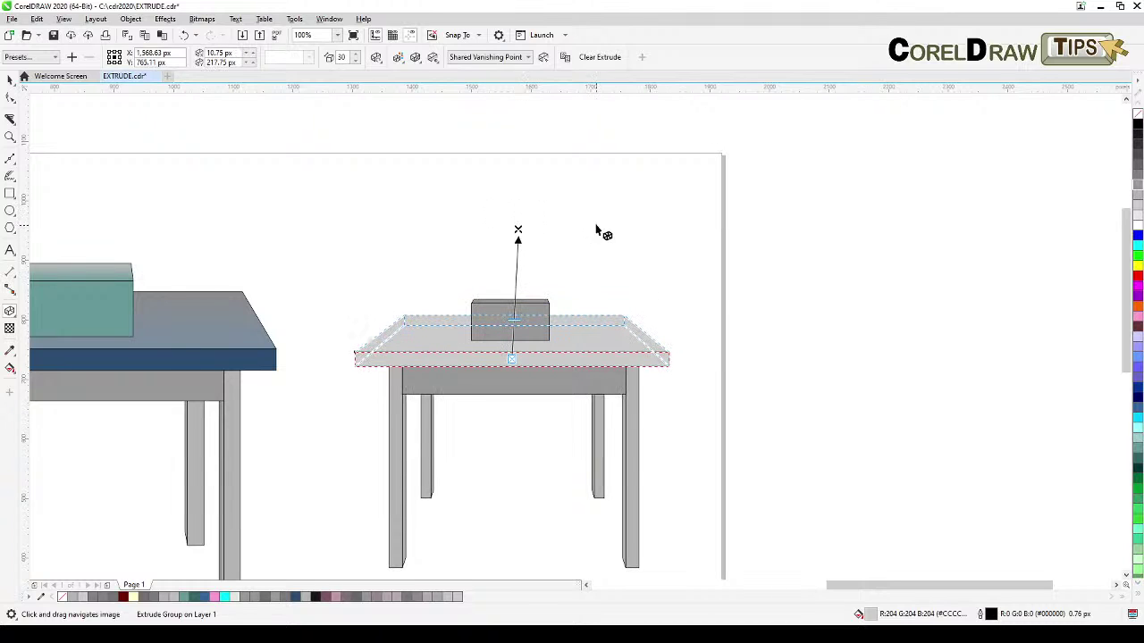
{"action": "left_click", "coordinate": [10, 79]}
{"action": "left_click", "coordinate": [328, 227]}
{"action": "scroll", "coordinate": [453, 312], "scroll_direction": "down", "scroll_amount": 1}
{"action": "scroll", "coordinate": [453, 312], "scroll_direction": "down", "scroll_amount": 1}
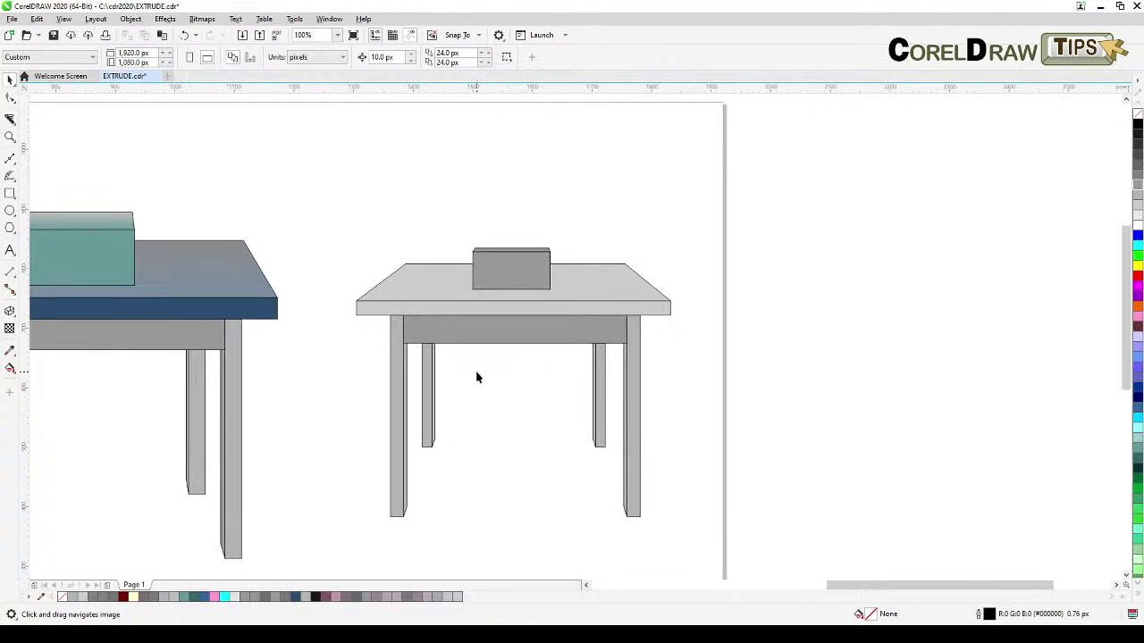
{"action": "scroll", "coordinate": [477, 370], "scroll_direction": "up", "scroll_amount": 1}
{"action": "scroll", "coordinate": [476, 370], "scroll_direction": "down", "scroll_amount": 1}
{"action": "scroll", "coordinate": [476, 368], "scroll_direction": "up", "scroll_amount": 1}
{"action": "left_click_drag", "start_coordinate": [476, 367], "coordinate": [491, 314]}
{"action": "scroll", "coordinate": [476, 318], "scroll_direction": "down", "scroll_amount": 1}
{"action": "scroll", "coordinate": [475, 319], "scroll_direction": "up", "scroll_amount": 1}
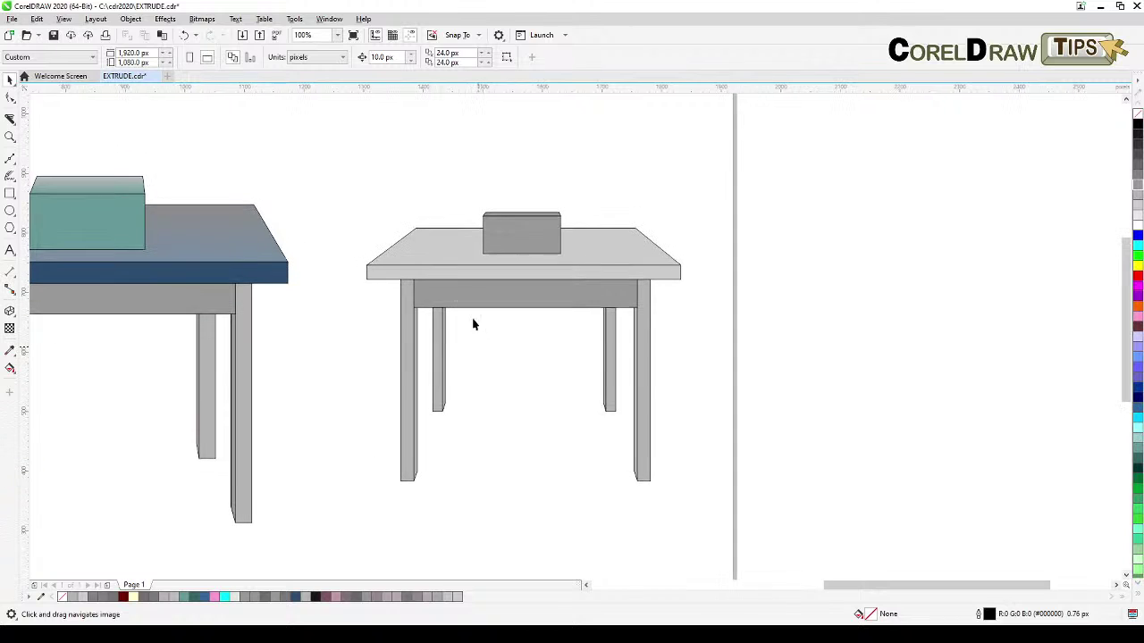
- Apply color shading to the new tabletop's extrusion and set its From color to gray C31 M24 Y25 K0
{"action": "key", "text": "space"}
{"action": "left_click", "coordinate": [442, 277]}
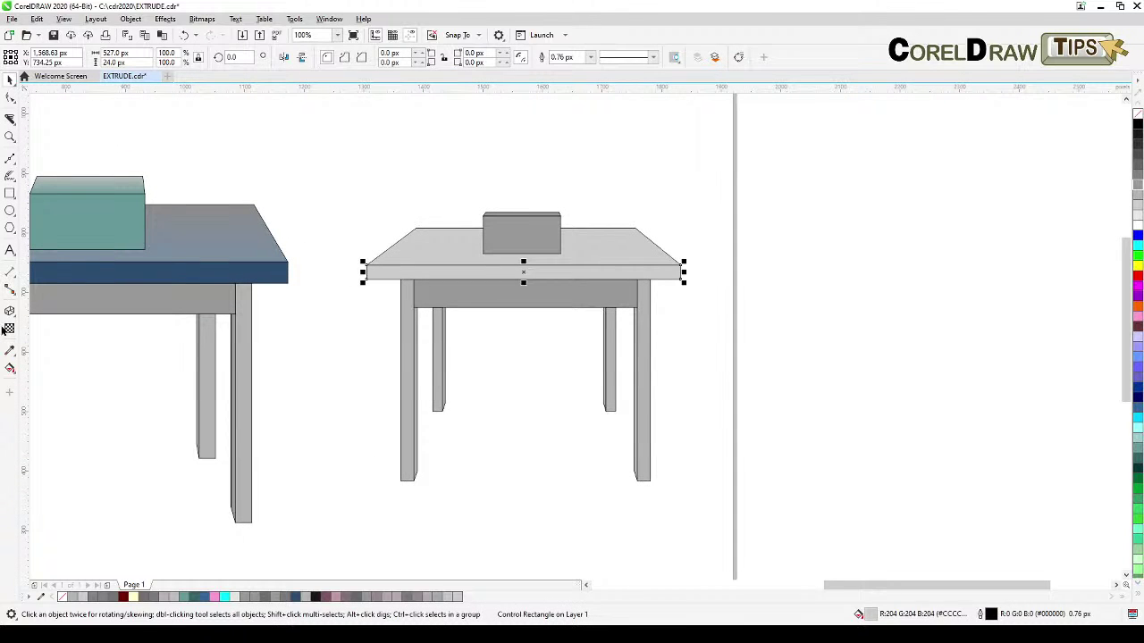
{"action": "left_click", "coordinate": [10, 311]}
{"action": "left_click_drag", "start_coordinate": [523, 272], "coordinate": [529, 143]}
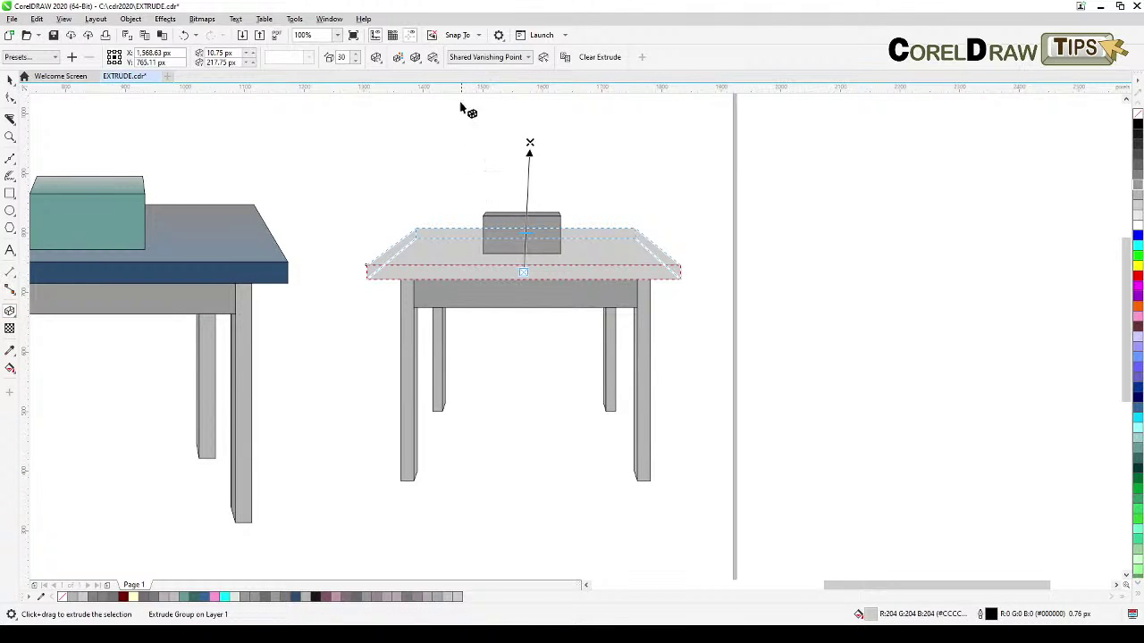
{"action": "left_click", "coordinate": [398, 57]}
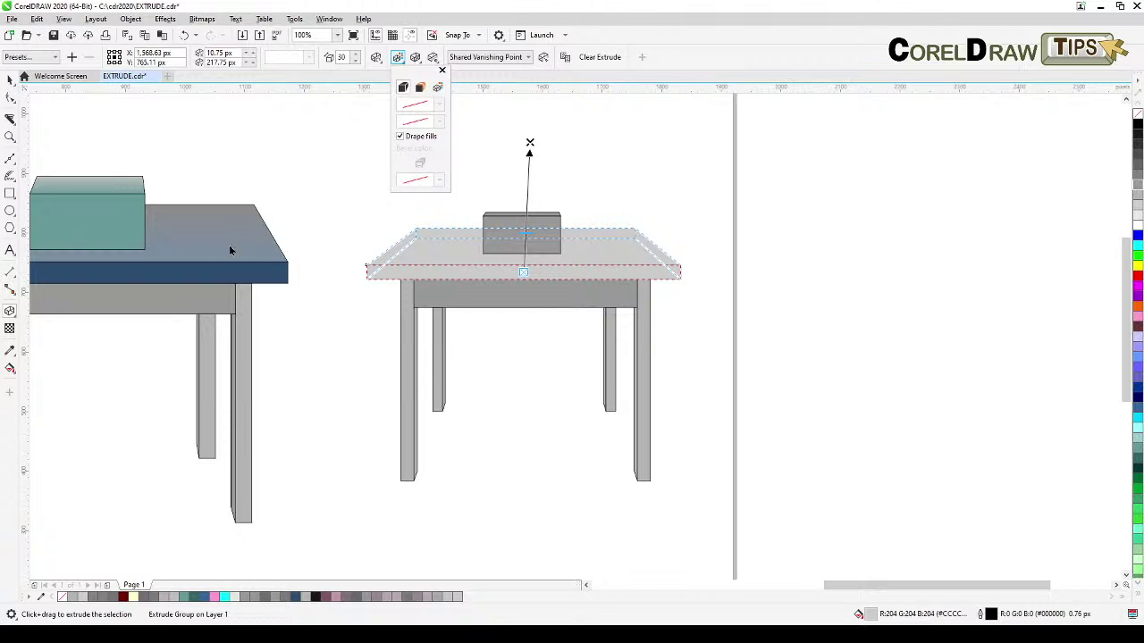
{"action": "left_click", "coordinate": [438, 88]}
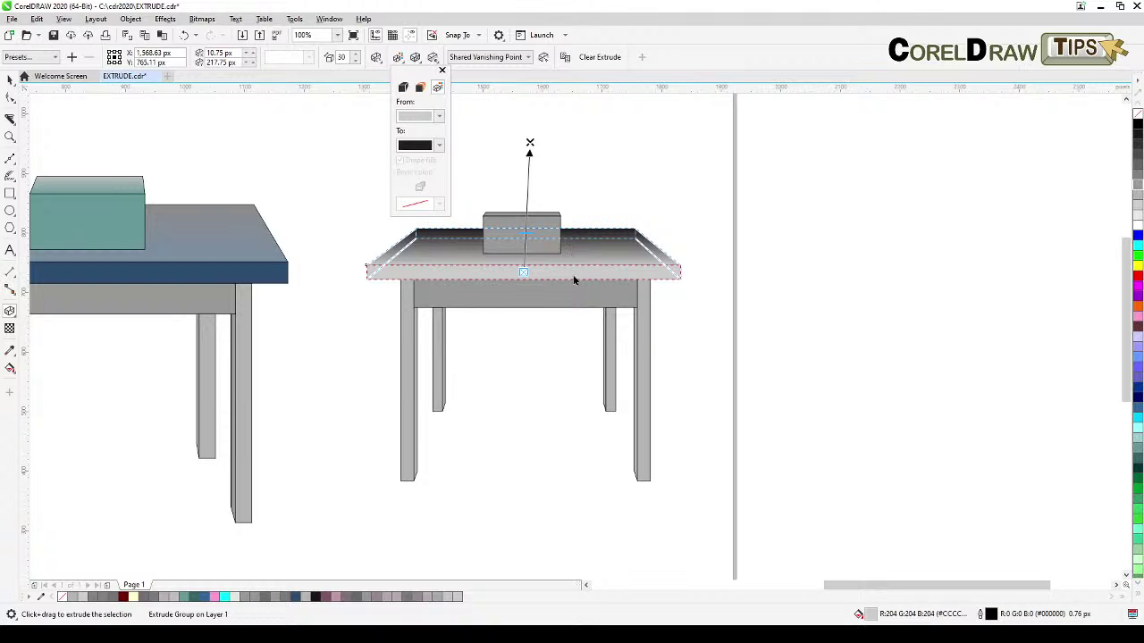
{"action": "left_click", "coordinate": [439, 118]}
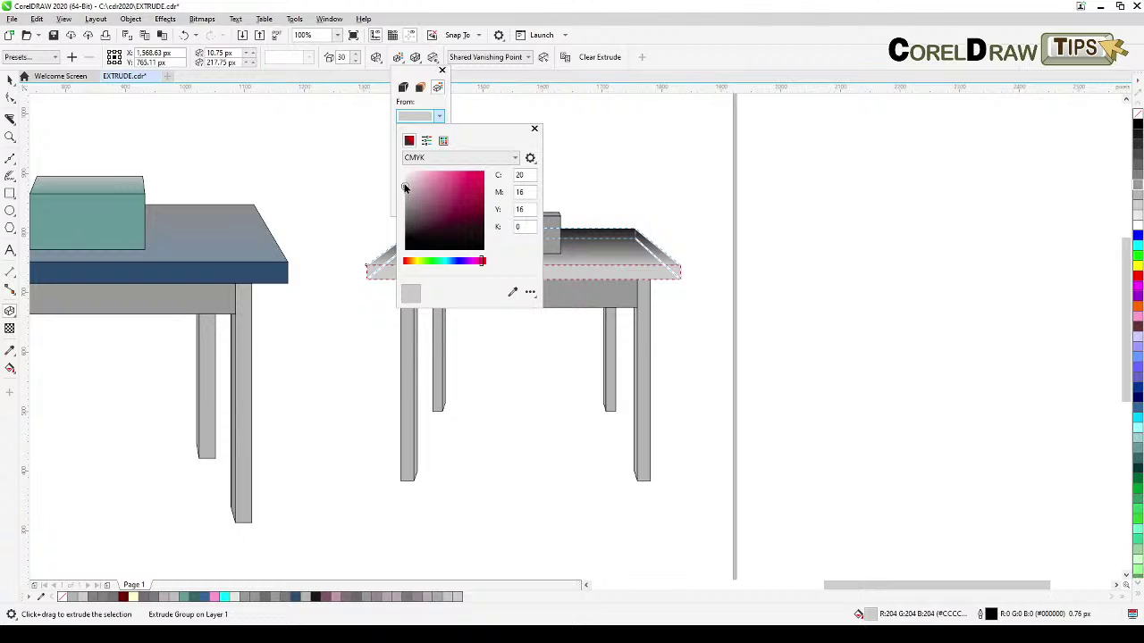
{"action": "left_click_drag", "start_coordinate": [405, 186], "coordinate": [404, 198]}
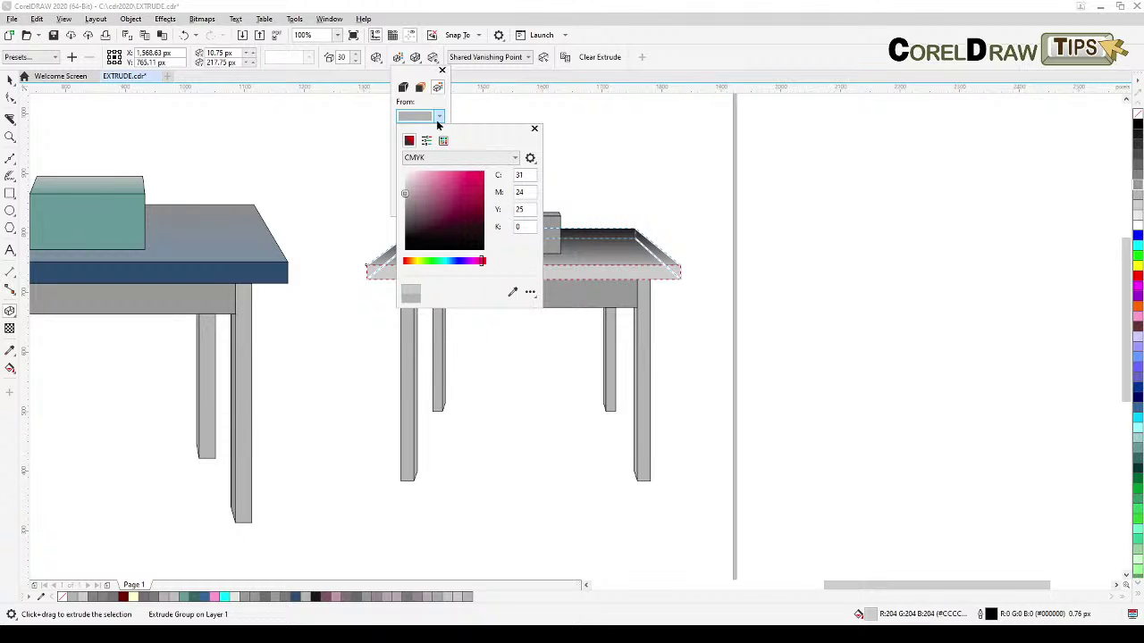
- Set the To color of the new tabletop's extrusion shading to gray C53 M44 Y44 K9 and deselect the extrusion
{"action": "left_click", "coordinate": [535, 130]}
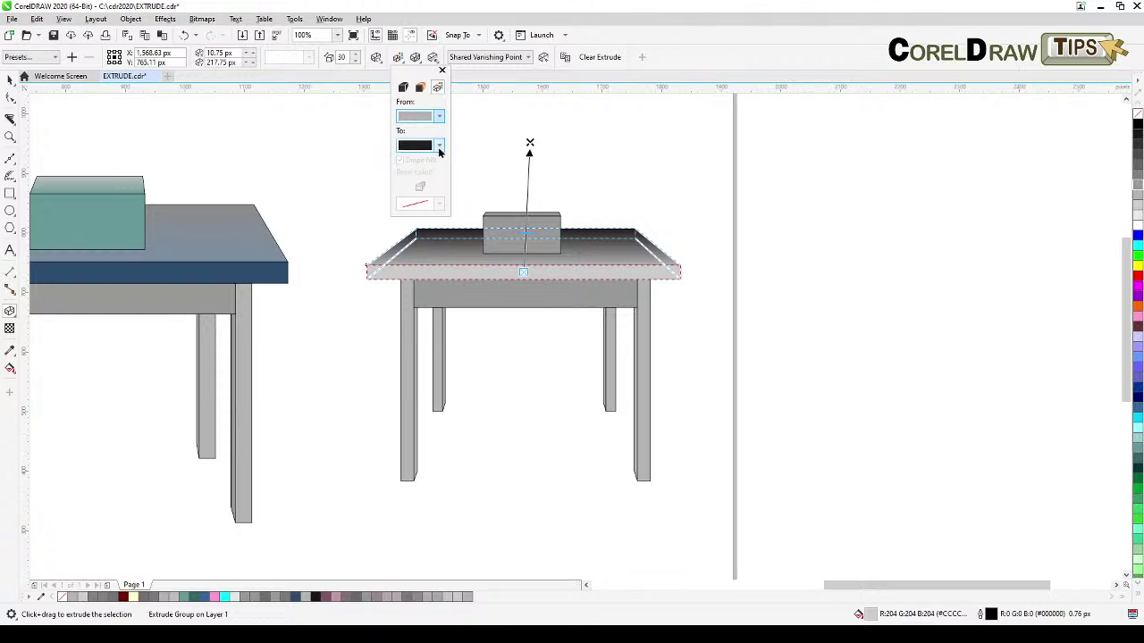
{"action": "left_click", "coordinate": [439, 146]}
{"action": "mouse_move", "coordinate": [407, 247]}
{"action": "left_mouse_down"}
{"action": "mouse_move", "coordinate": [401, 230]}
{"action": "mouse_move", "coordinate": [405, 241]}
{"action": "left_mouse_up"}
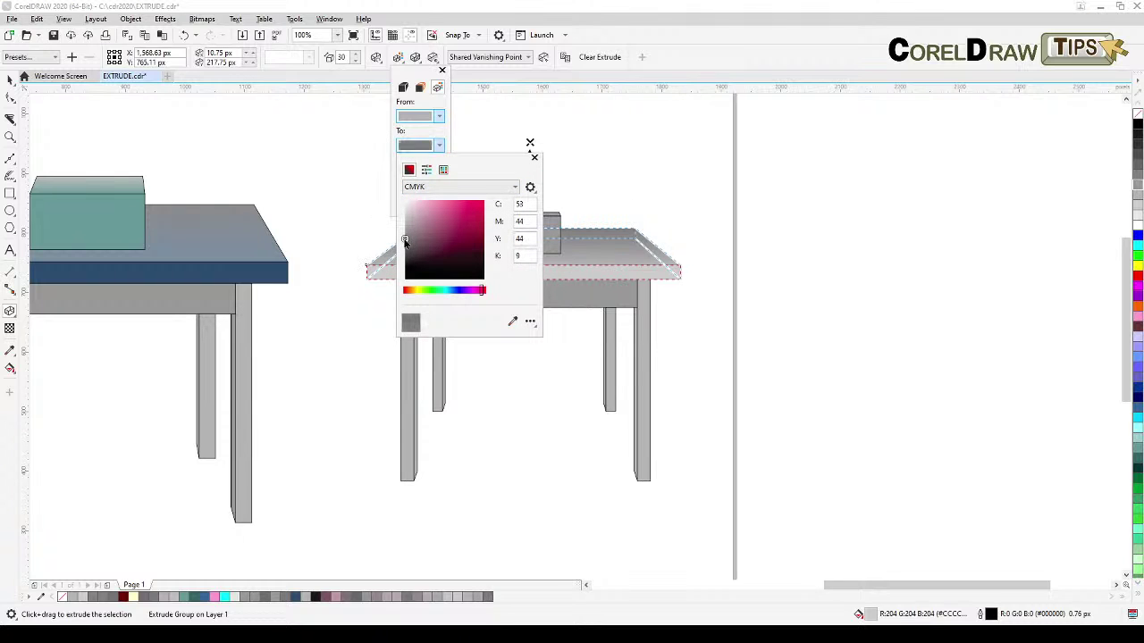
{"action": "left_click", "coordinate": [534, 156]}
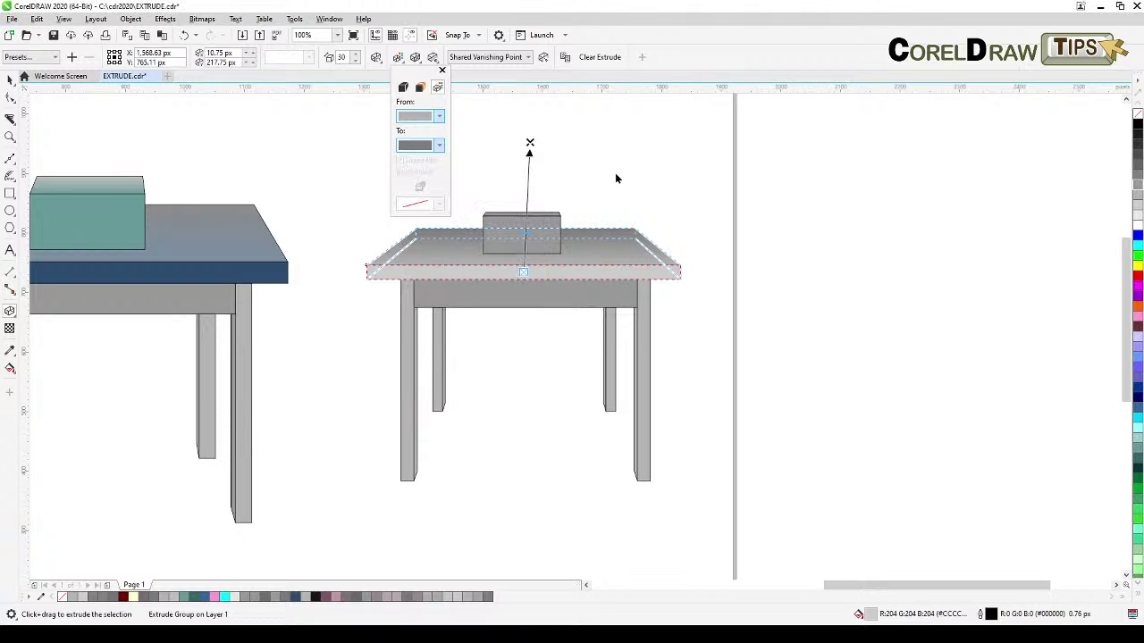
{"action": "left_click", "coordinate": [9, 80]}
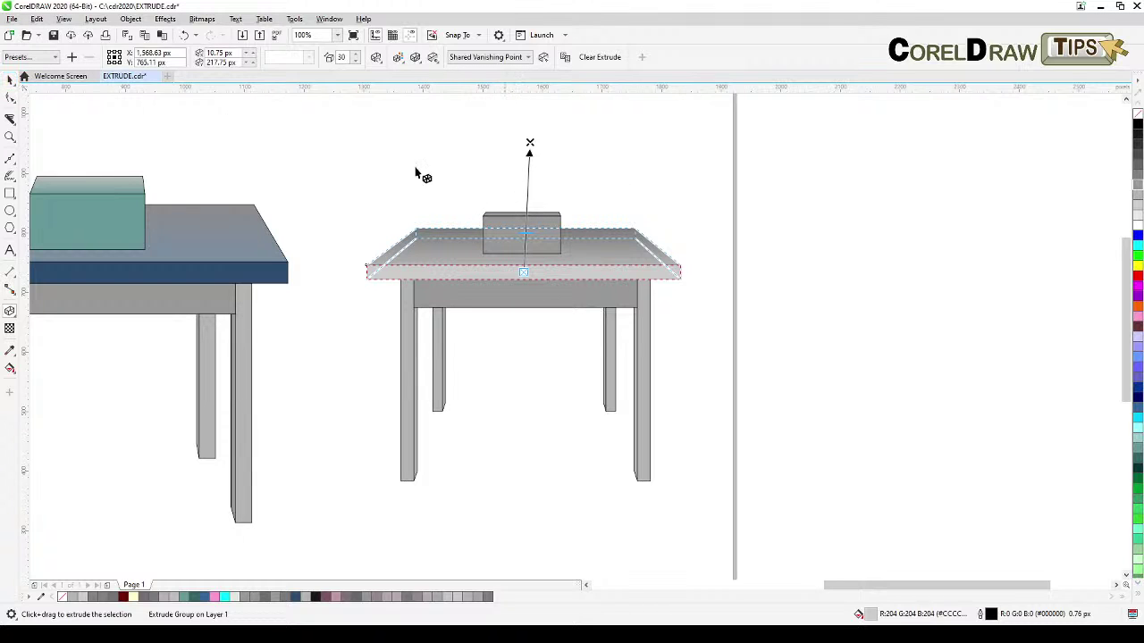
{"action": "left_click", "coordinate": [10, 81]}
{"action": "left_click", "coordinate": [304, 176]}
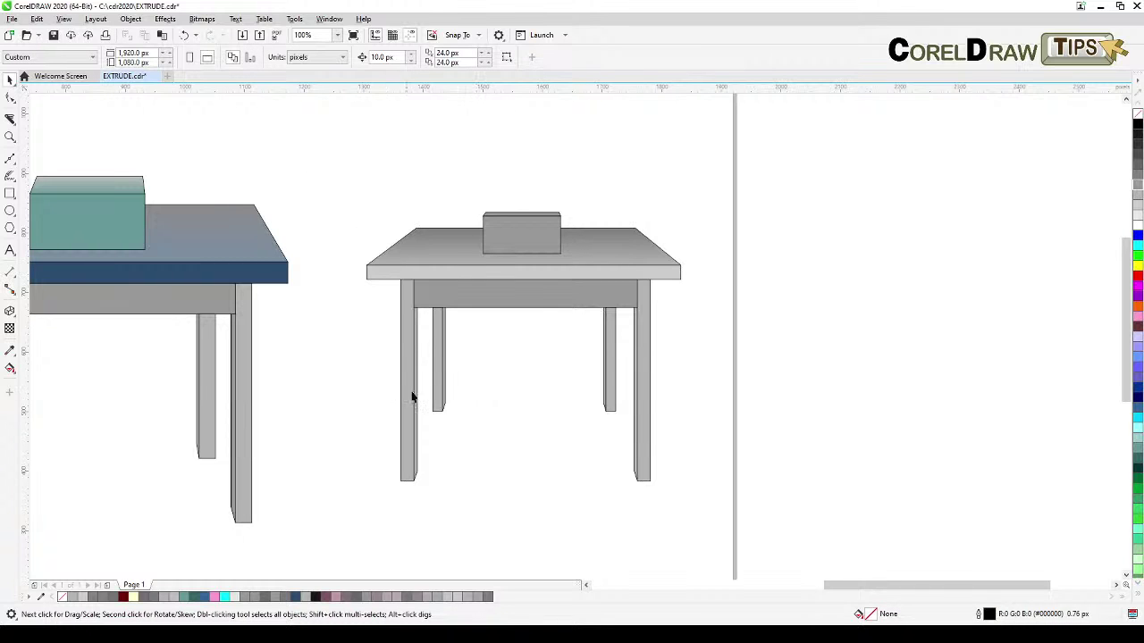
- Try several palette colors on the new tabletop's front rectangle and fill it with dark teal #336666
{"action": "left_click", "coordinate": [458, 273]}
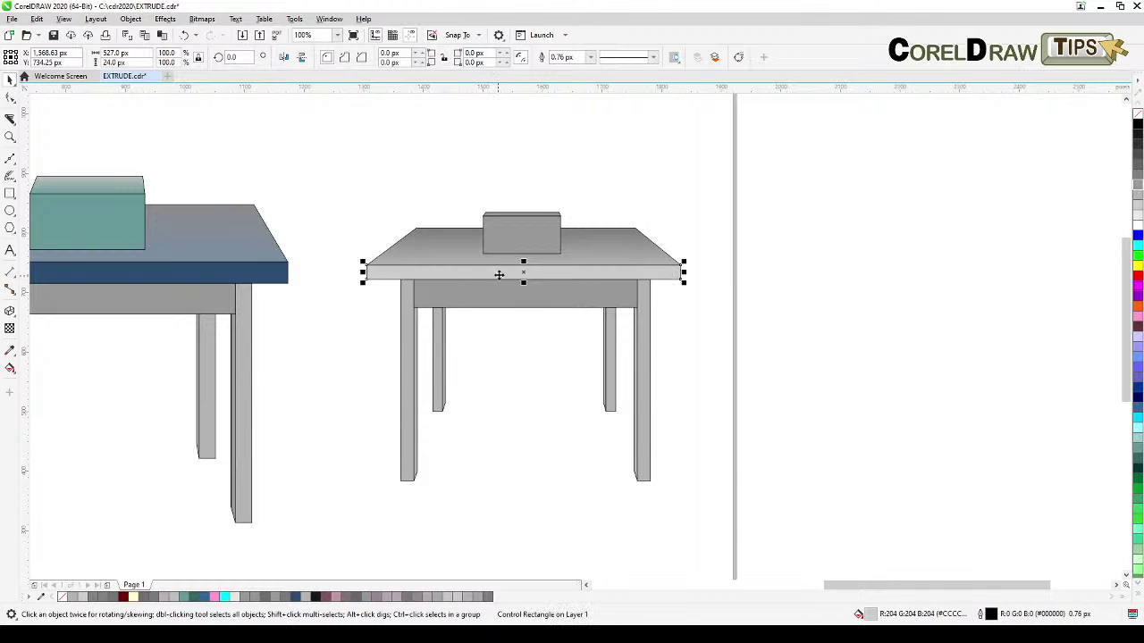
{"action": "left_click", "coordinate": [685, 274]}
{"action": "left_click", "coordinate": [658, 271]}
{"action": "left_click", "coordinate": [1138, 391]}
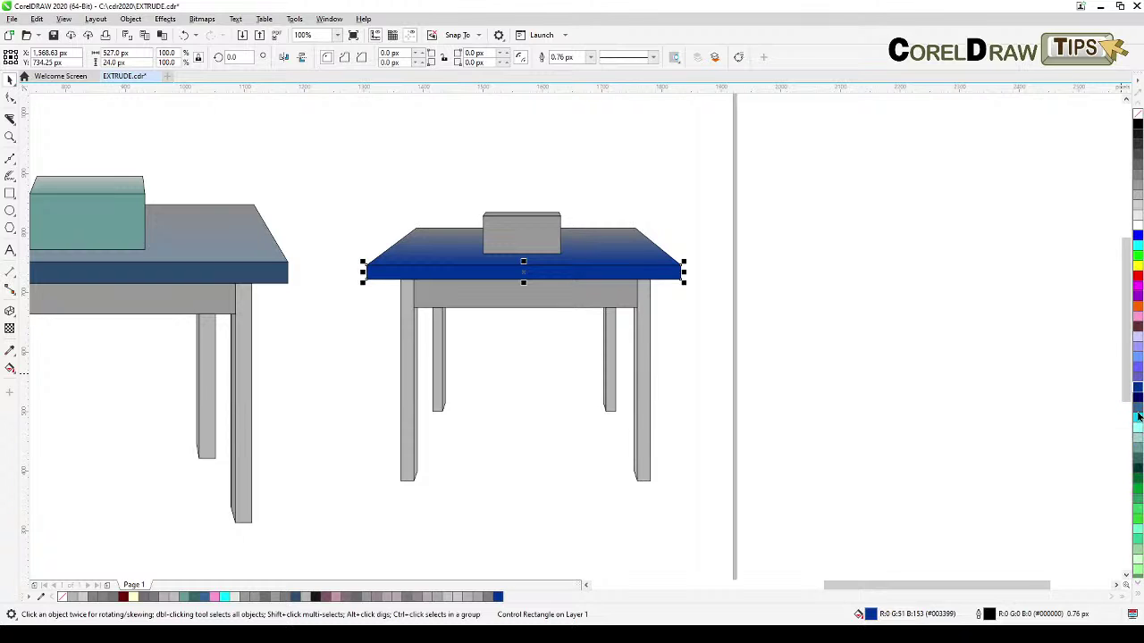
{"action": "left_click", "coordinate": [1138, 411]}
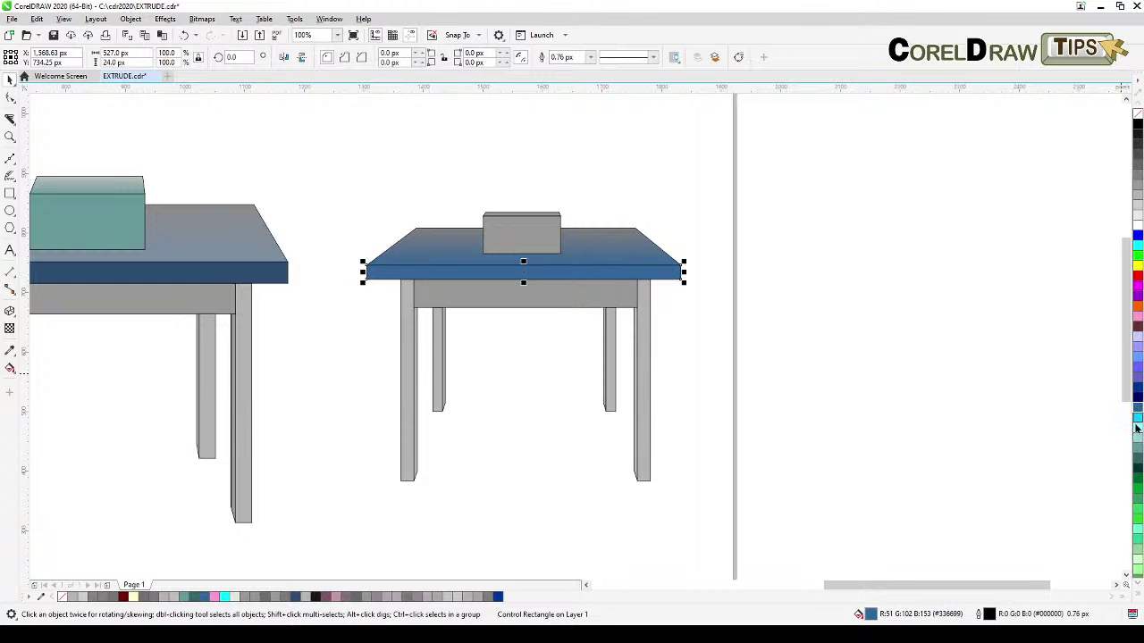
{"action": "left_click", "coordinate": [1138, 443]}
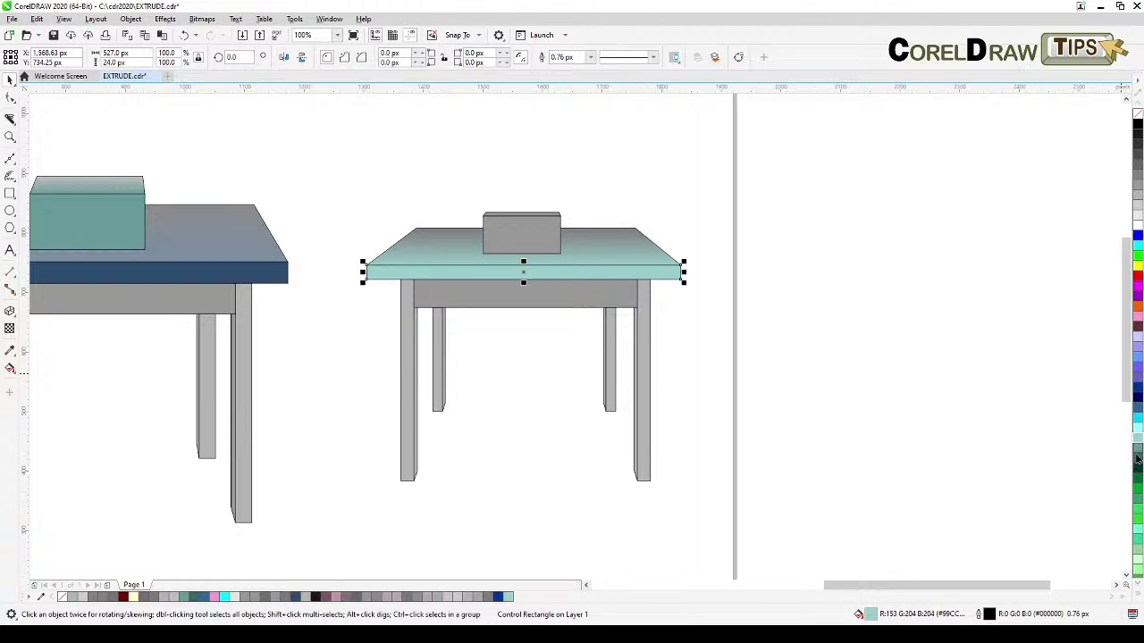
{"action": "left_click", "coordinate": [1138, 461]}
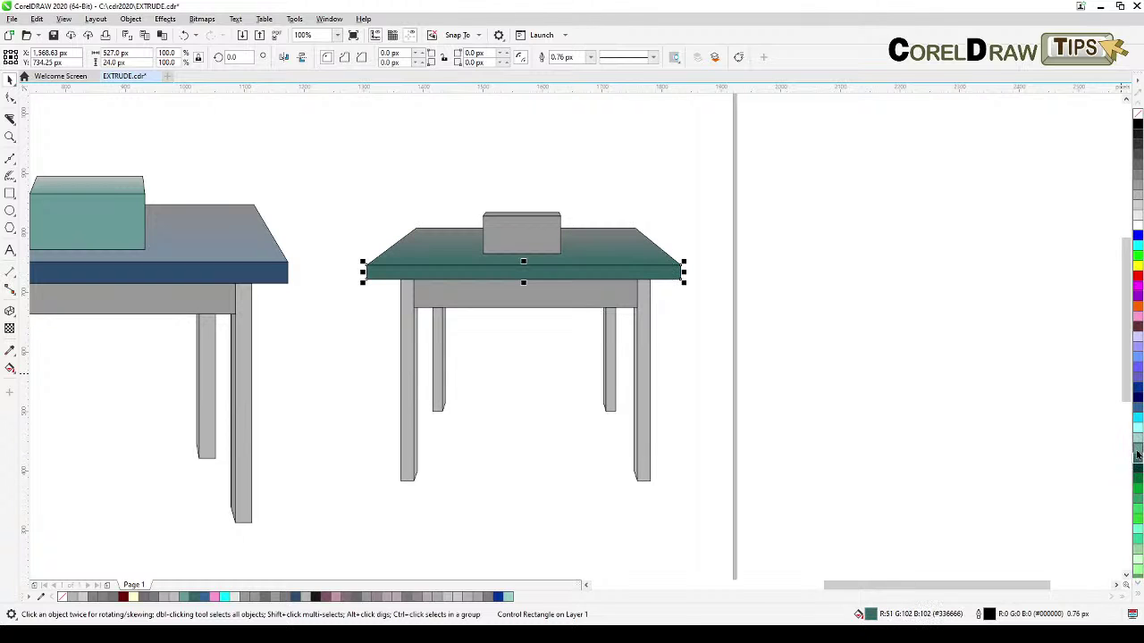
{"action": "left_click", "coordinate": [825, 388]}
- Color the extrusion of the box on the teal table with solid dark gray C53 M50 Y44 K11
{"action": "left_click_drag", "start_coordinate": [390, 254], "coordinate": [420, 298]}
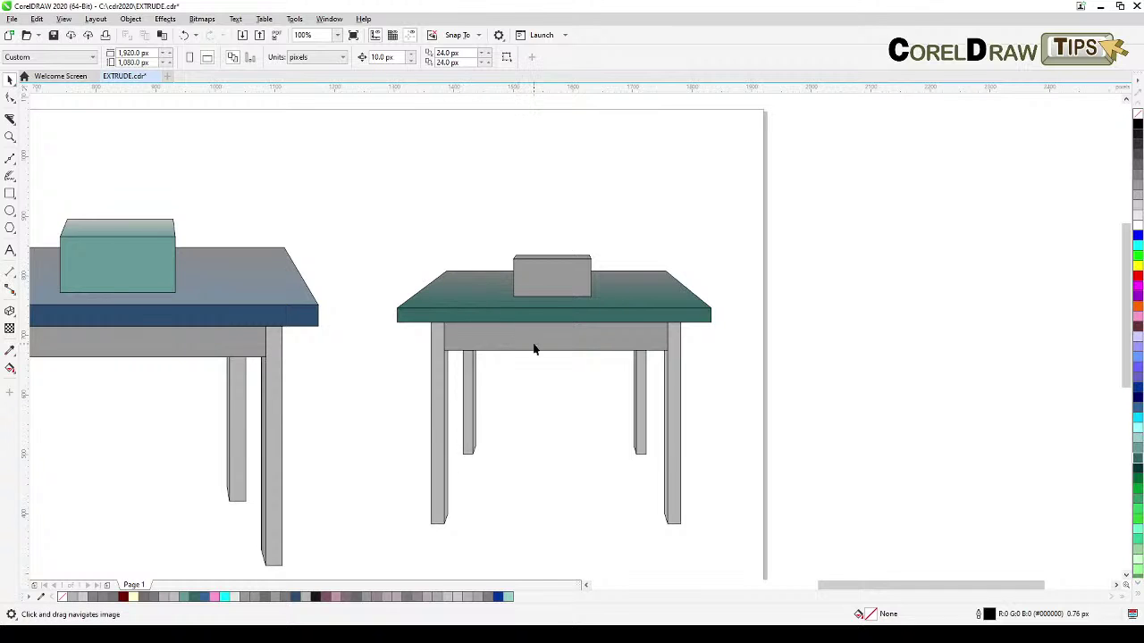
{"action": "scroll", "coordinate": [544, 298], "scroll_direction": "up", "scroll_amount": 2}
{"action": "left_click", "coordinate": [554, 253]}
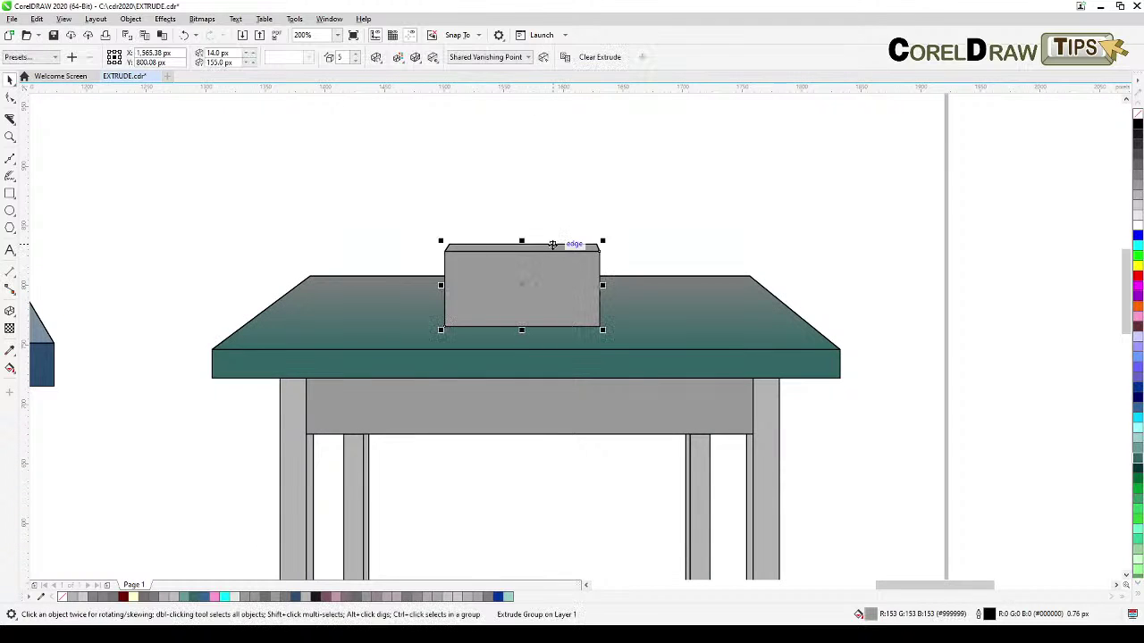
{"action": "left_click", "coordinate": [10, 311]}
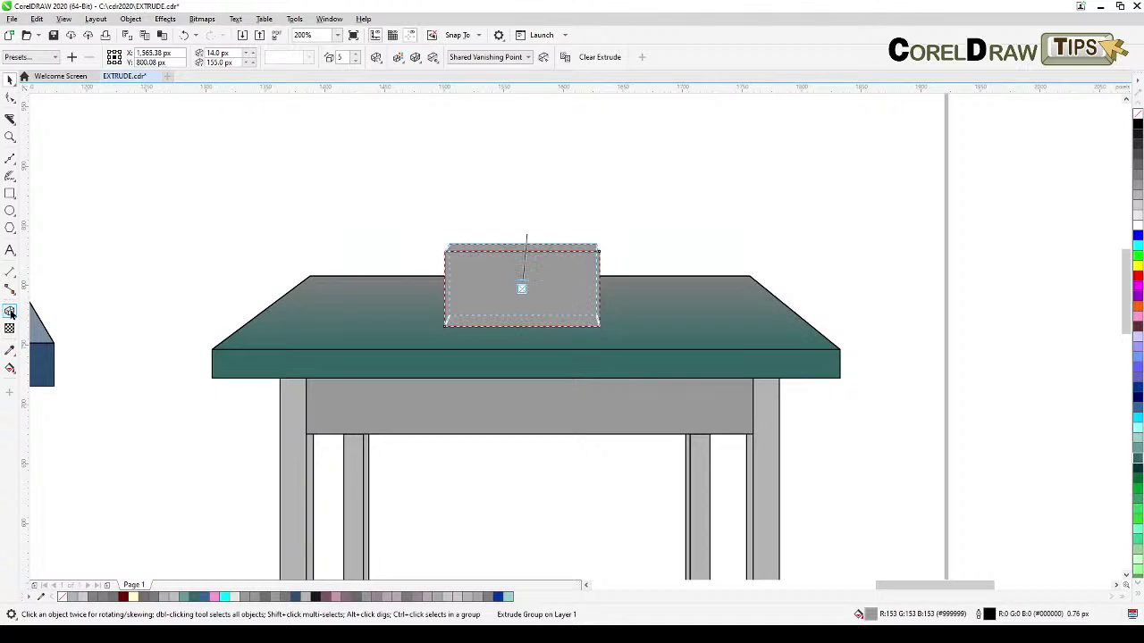
{"action": "left_click", "coordinate": [398, 57]}
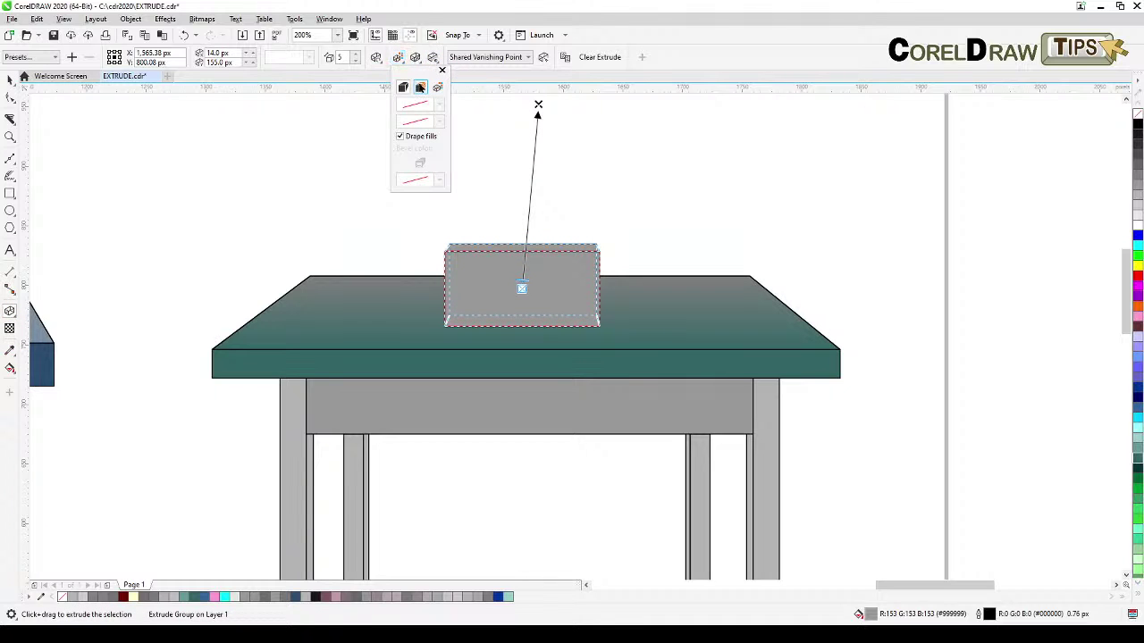
{"action": "left_click", "coordinate": [419, 86]}
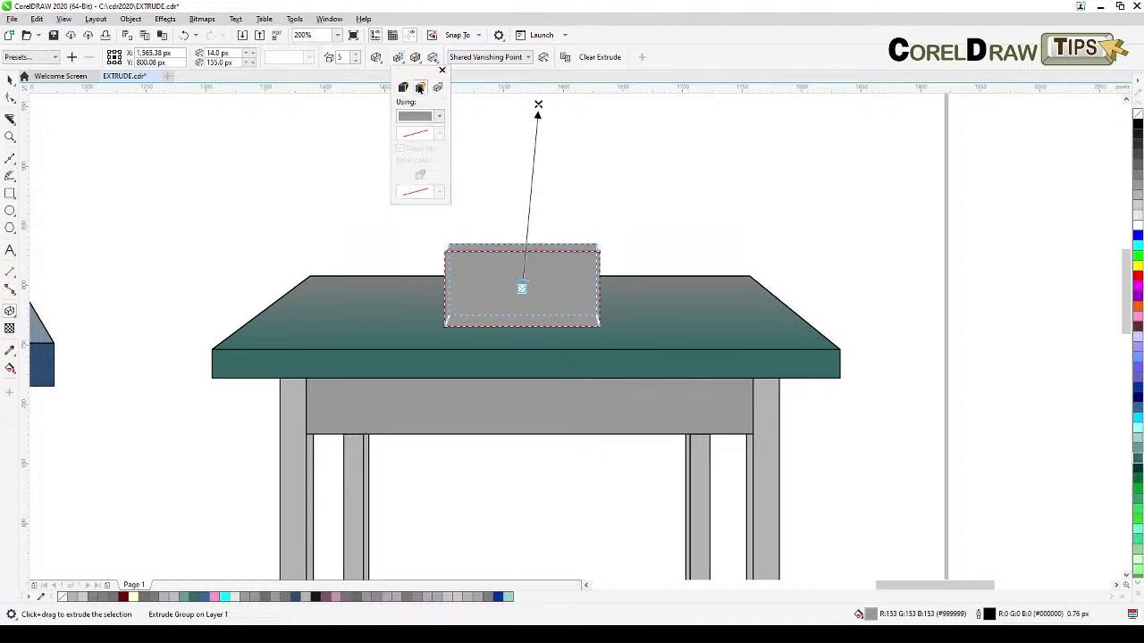
{"action": "left_click", "coordinate": [440, 117]}
{"action": "left_click", "coordinate": [410, 212]}
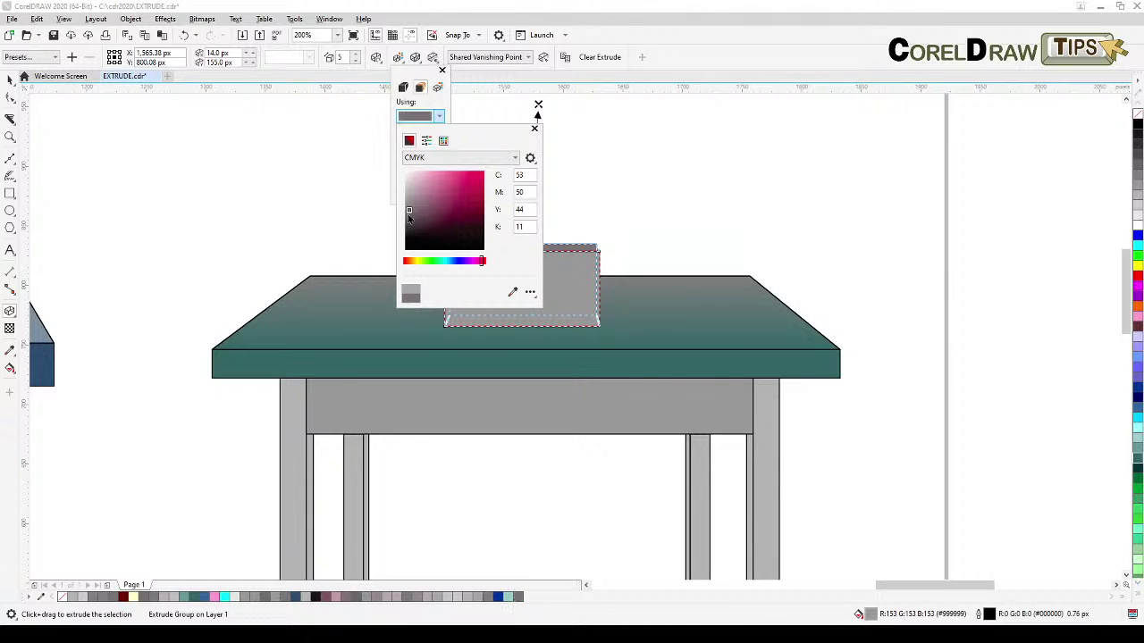
{"action": "left_click", "coordinate": [621, 222]}
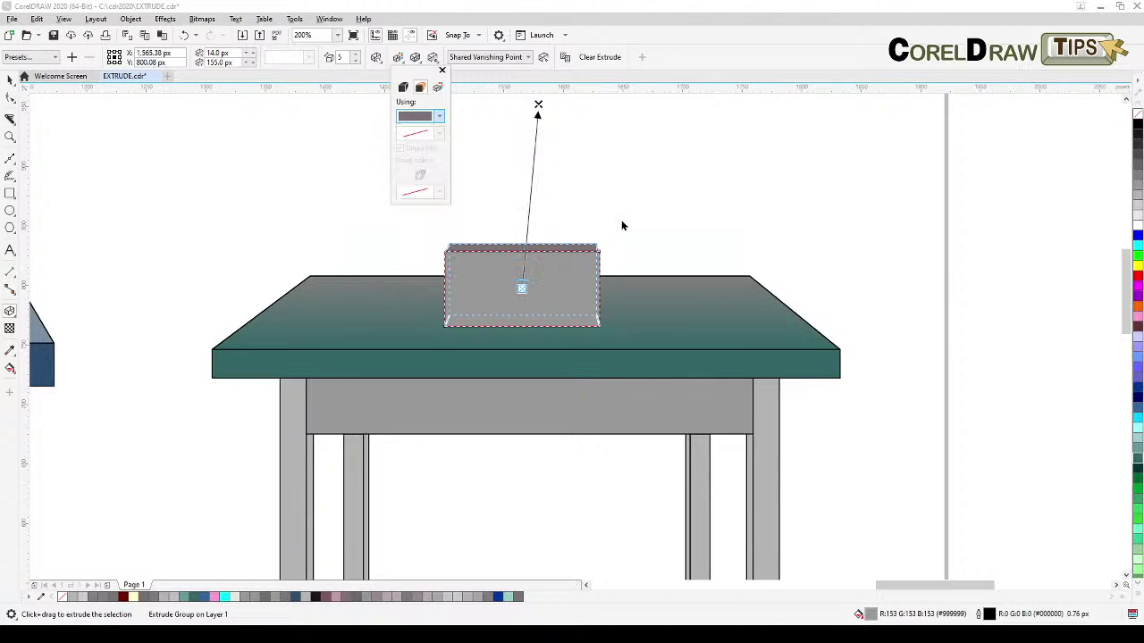
{"action": "left_click", "coordinate": [166, 153]}
{"action": "left_click", "coordinate": [200, 179]}
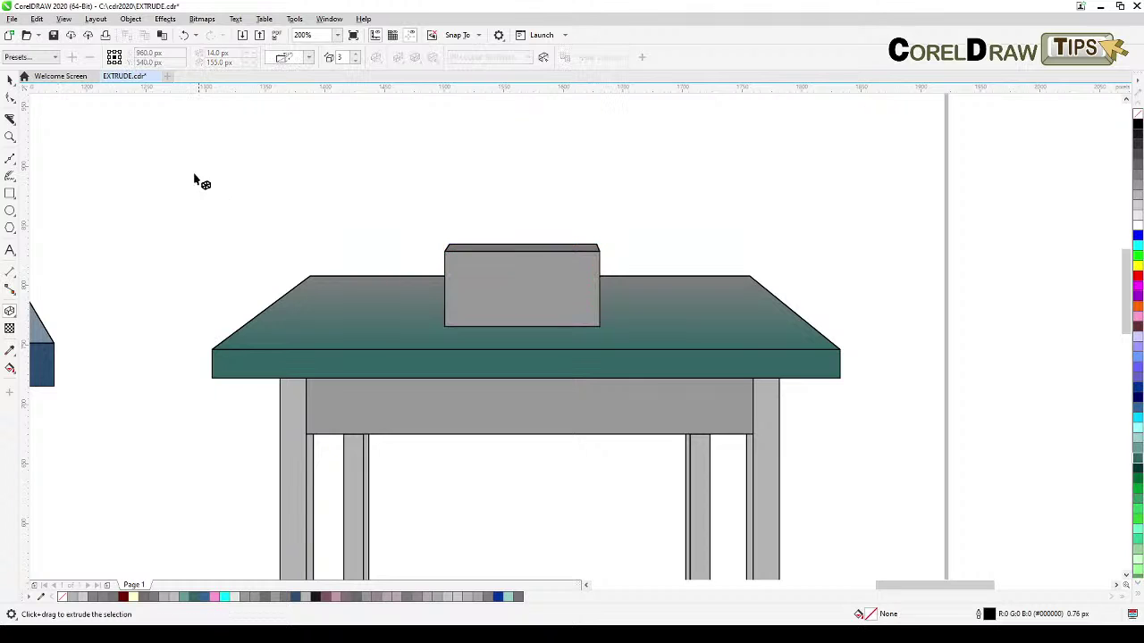
{"action": "left_click", "coordinate": [10, 79]}
- Shrink the extruded red logo to just under half its size and stand it on the teal tabletop beside the gray box
{"action": "scroll", "coordinate": [209, 279], "scroll_direction": "down", "scroll_amount": 1}
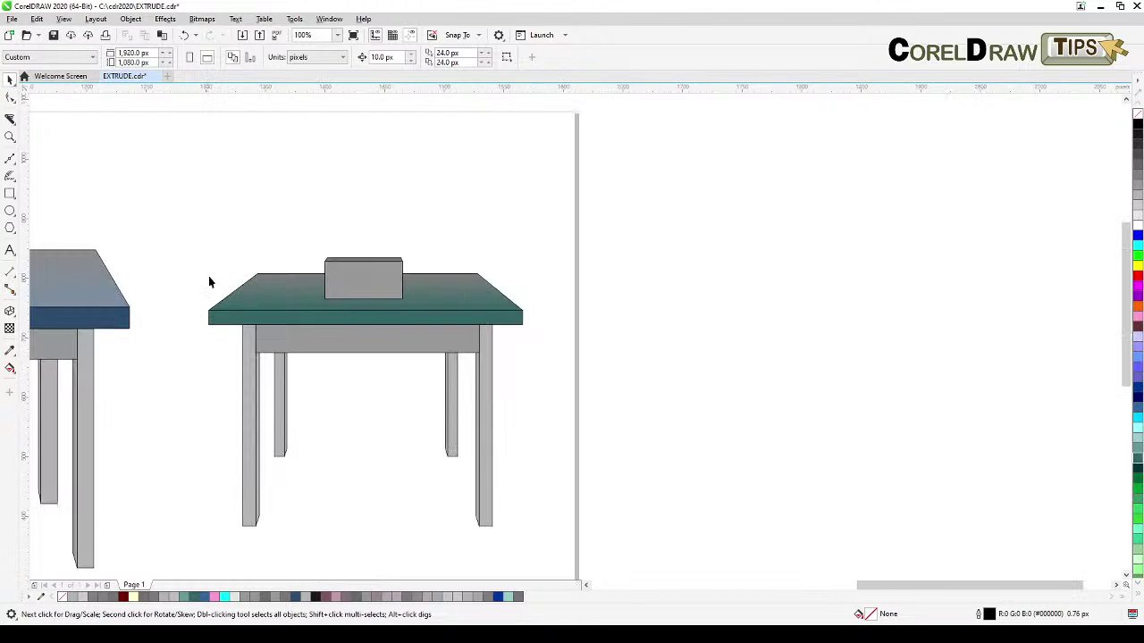
{"action": "left_click_drag", "start_coordinate": [255, 337], "coordinate": [820, 427]}
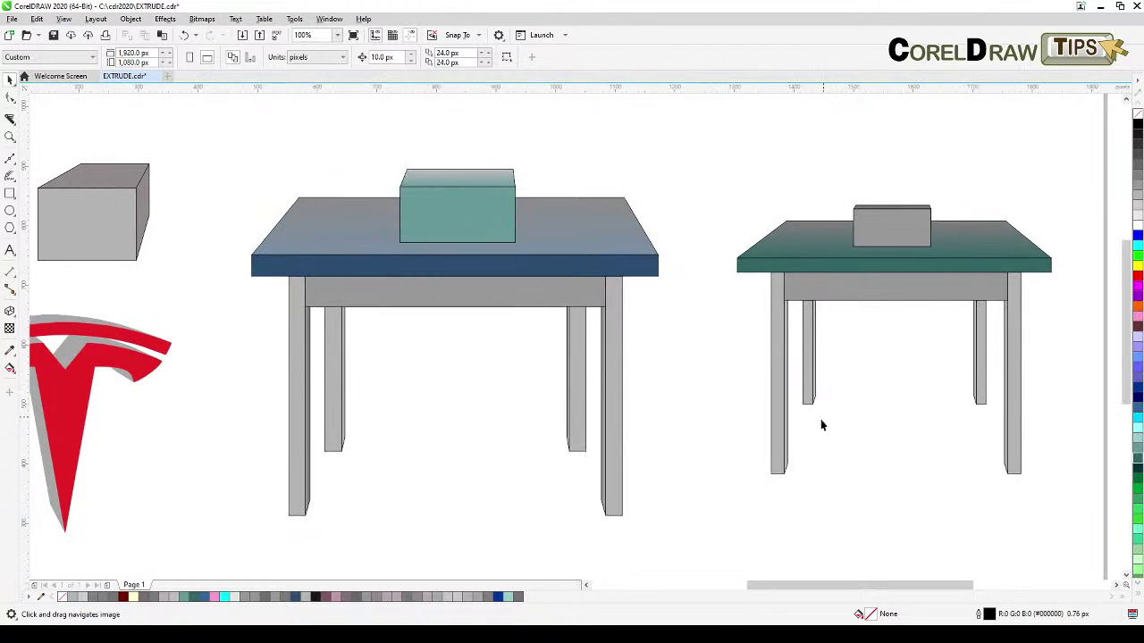
{"action": "left_click_drag", "start_coordinate": [363, 444], "coordinate": [391, 433]}
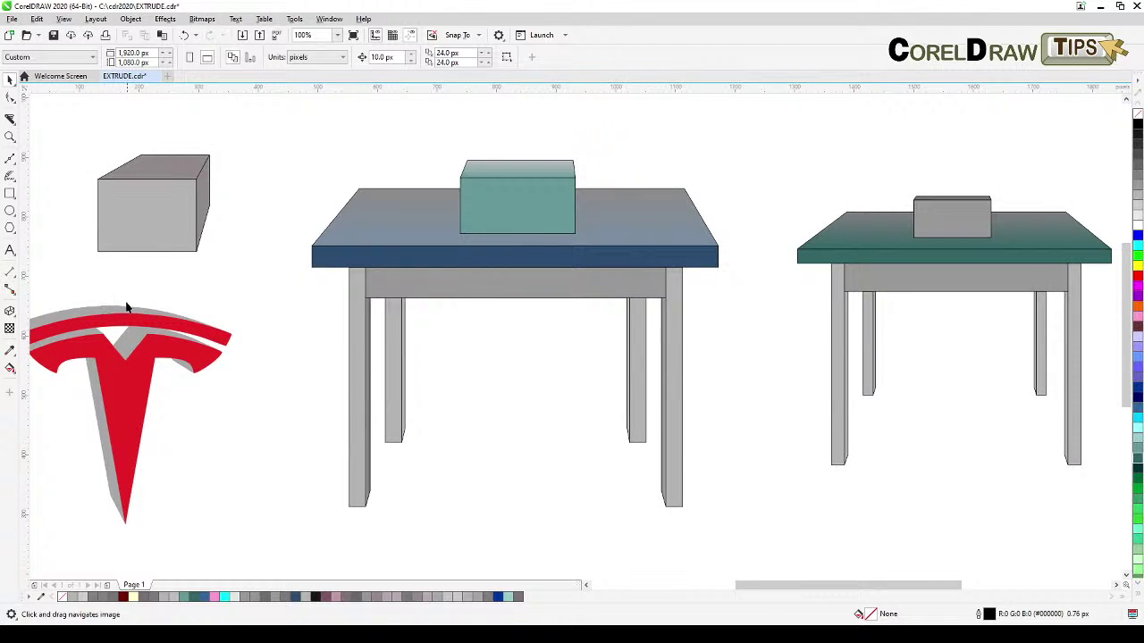
{"action": "key", "text": "space"}
{"action": "left_click", "coordinate": [126, 308]}
{"action": "left_click_drag", "start_coordinate": [143, 384], "coordinate": [640, 395]}
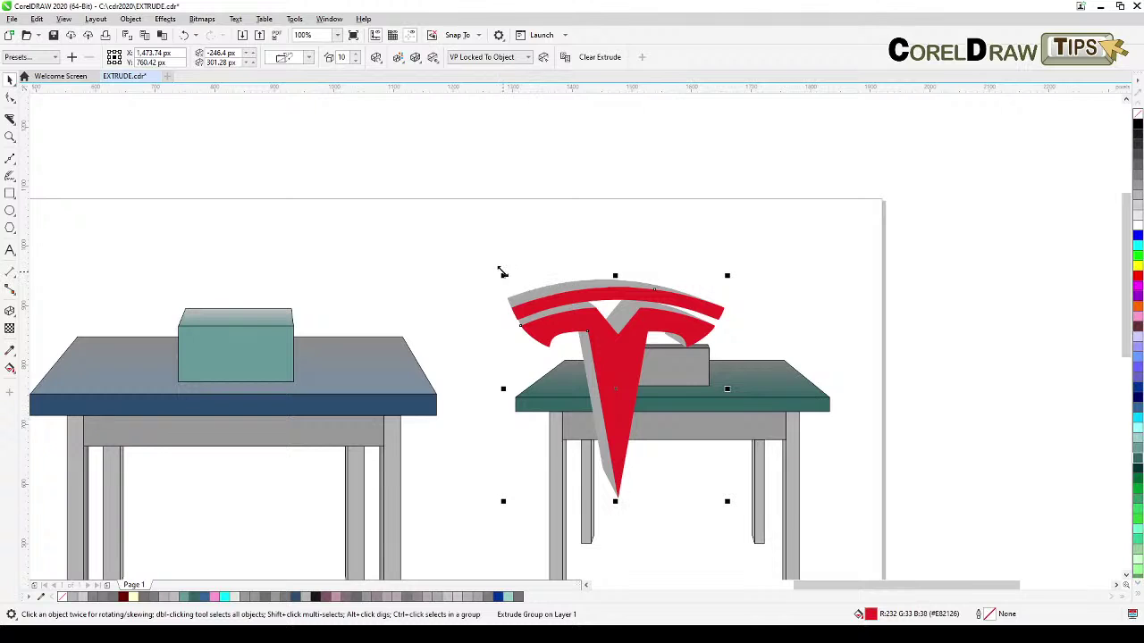
{"action": "left_click_drag", "start_coordinate": [510, 285], "coordinate": [630, 409]}
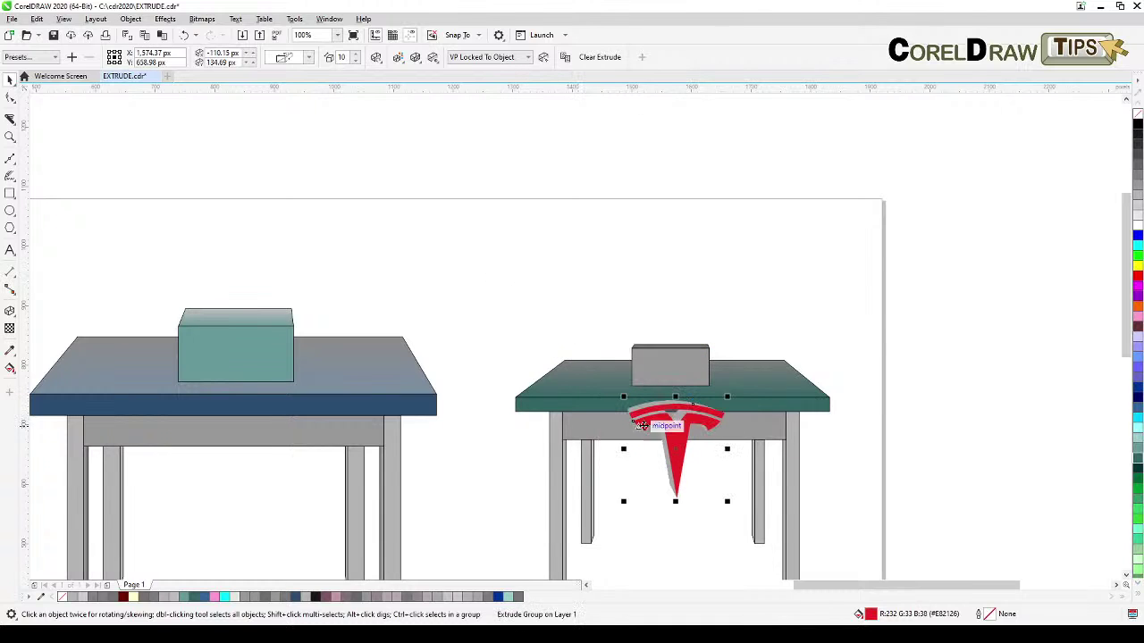
{"action": "left_click_drag", "start_coordinate": [687, 447], "coordinate": [772, 375]}
{"action": "scroll", "coordinate": [757, 360], "scroll_direction": "up", "scroll_amount": 2}
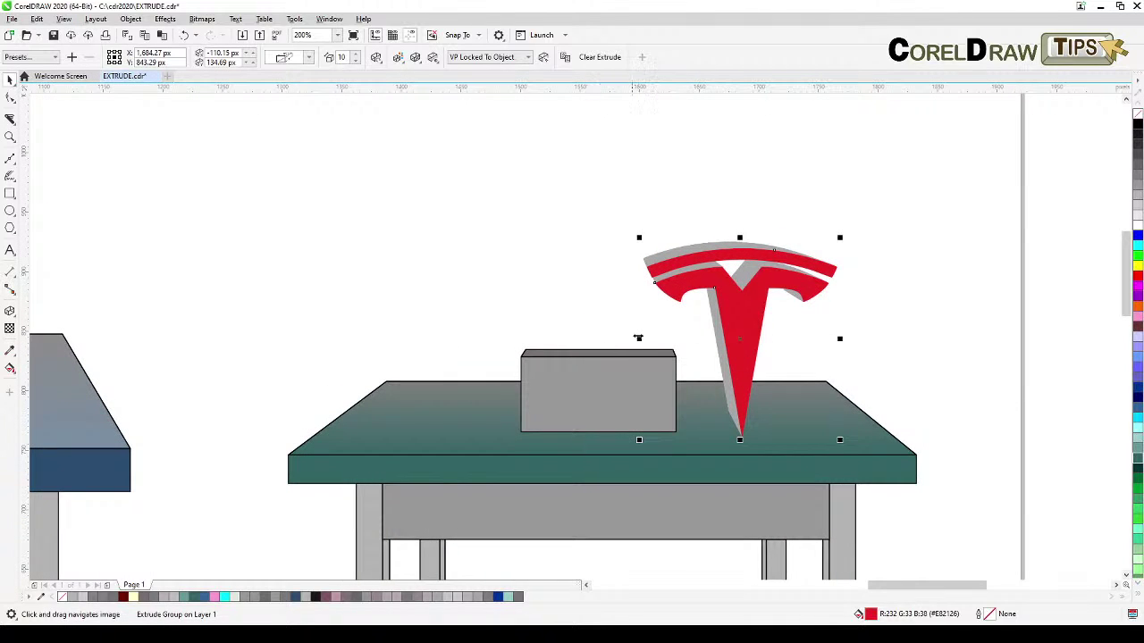
- Give the logo's extrusion a Shared Vanishing Point with the teal tabletop and deselect it
{"action": "left_click", "coordinate": [490, 59]}
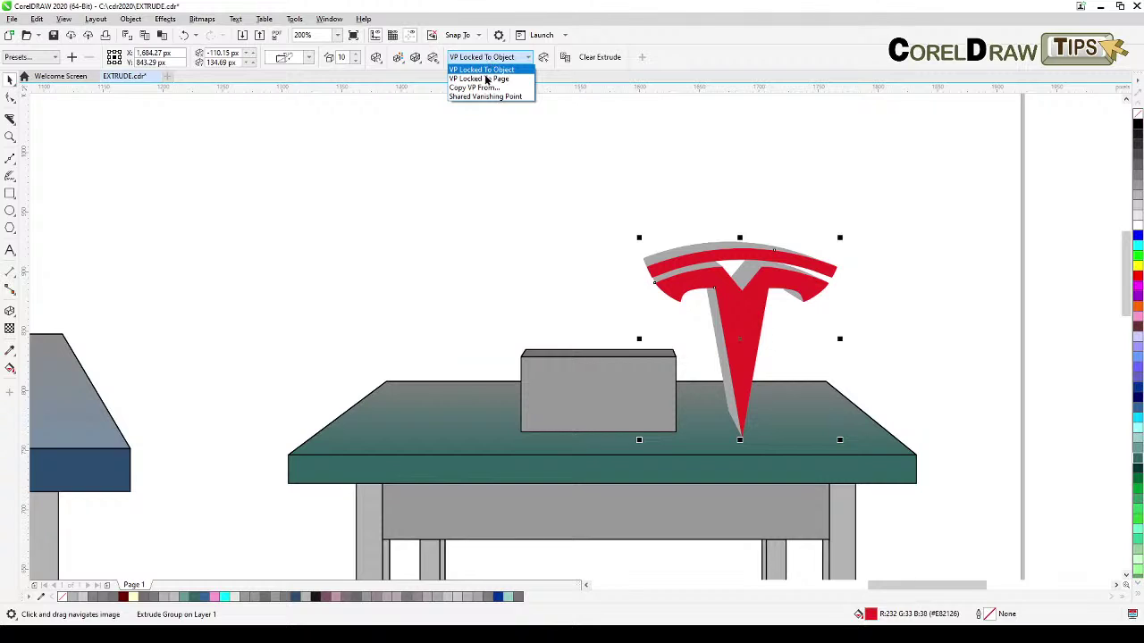
{"action": "left_click", "coordinate": [487, 97]}
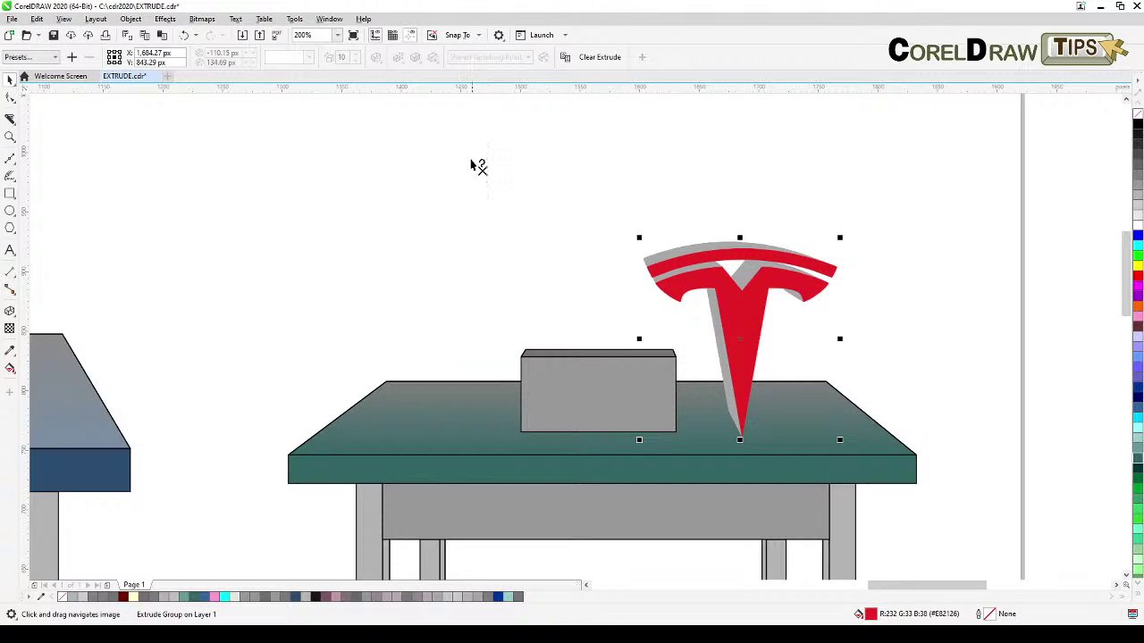
{"action": "left_click", "coordinate": [427, 413]}
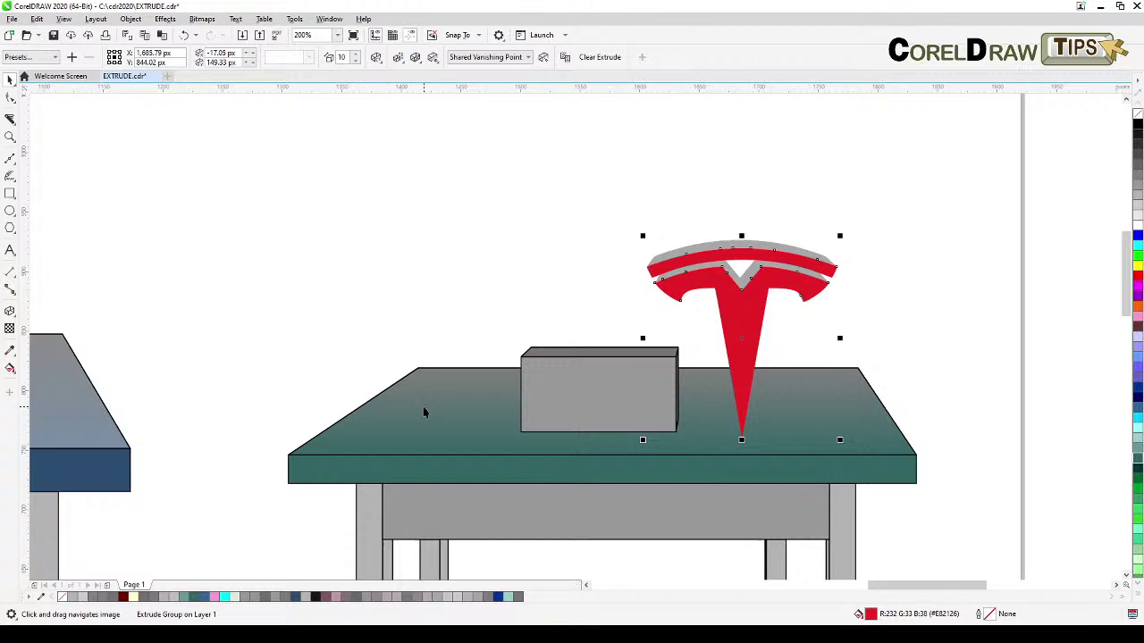
{"action": "left_click", "coordinate": [13, 81]}
{"action": "left_click", "coordinate": [110, 143]}
- Examine the blue and teal tables side by side and check the perspective of the teal table's box, logo and legs
{"action": "scroll", "coordinate": [295, 260], "scroll_direction": "down", "scroll_amount": 2}
{"action": "left_click_drag", "start_coordinate": [324, 301], "coordinate": [472, 213]}
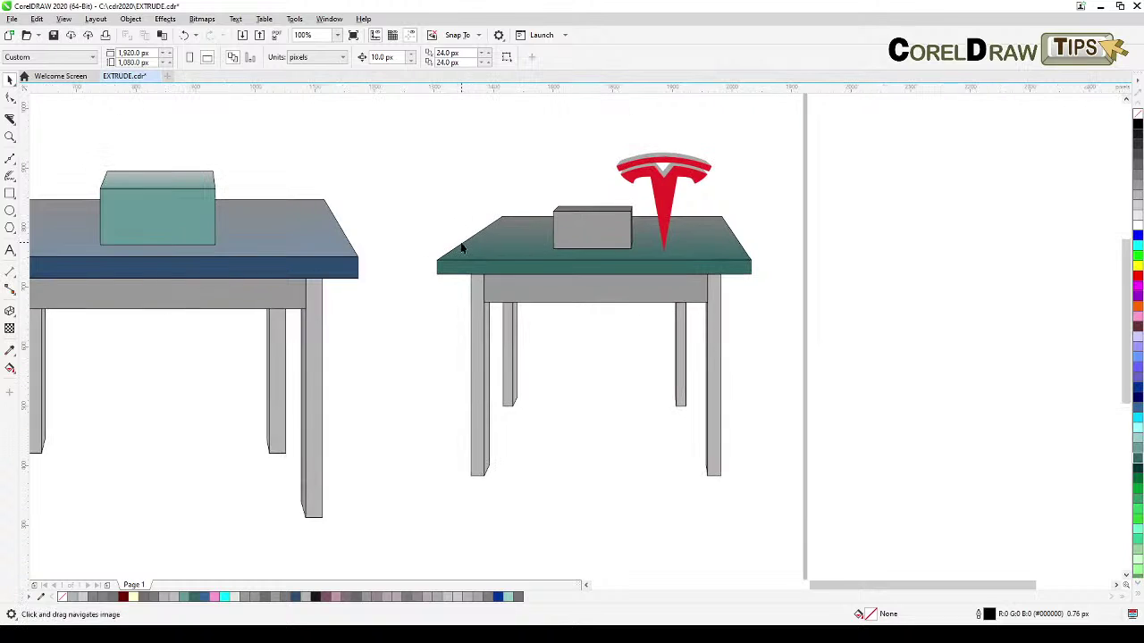
{"action": "left_click_drag", "start_coordinate": [306, 260], "coordinate": [413, 279]}
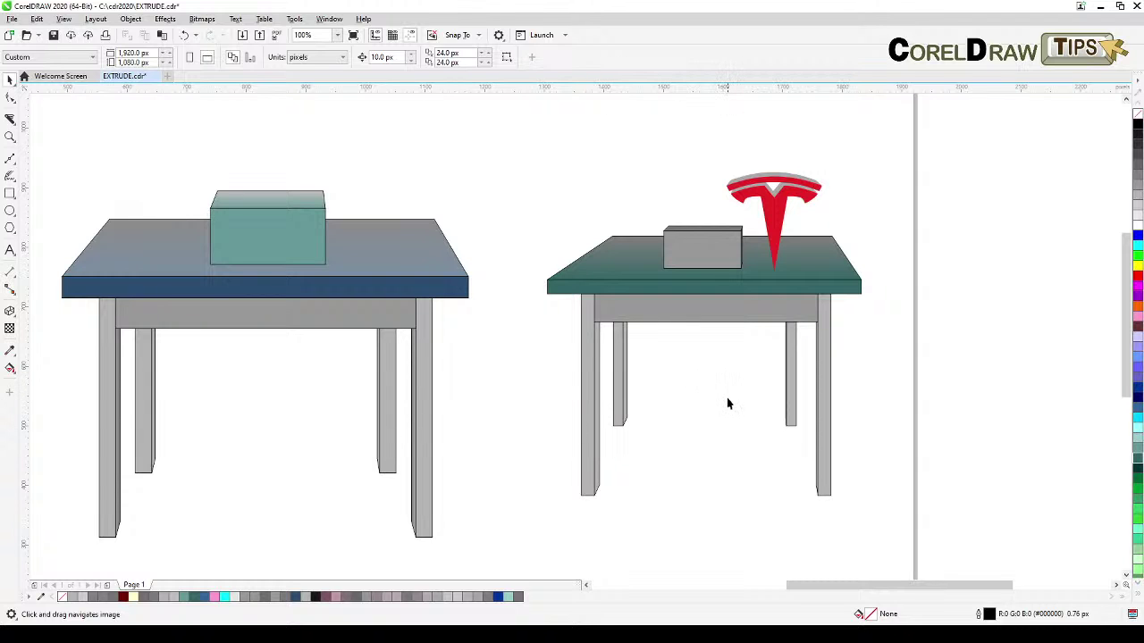
{"action": "left_click_drag", "start_coordinate": [726, 404], "coordinate": [590, 422]}
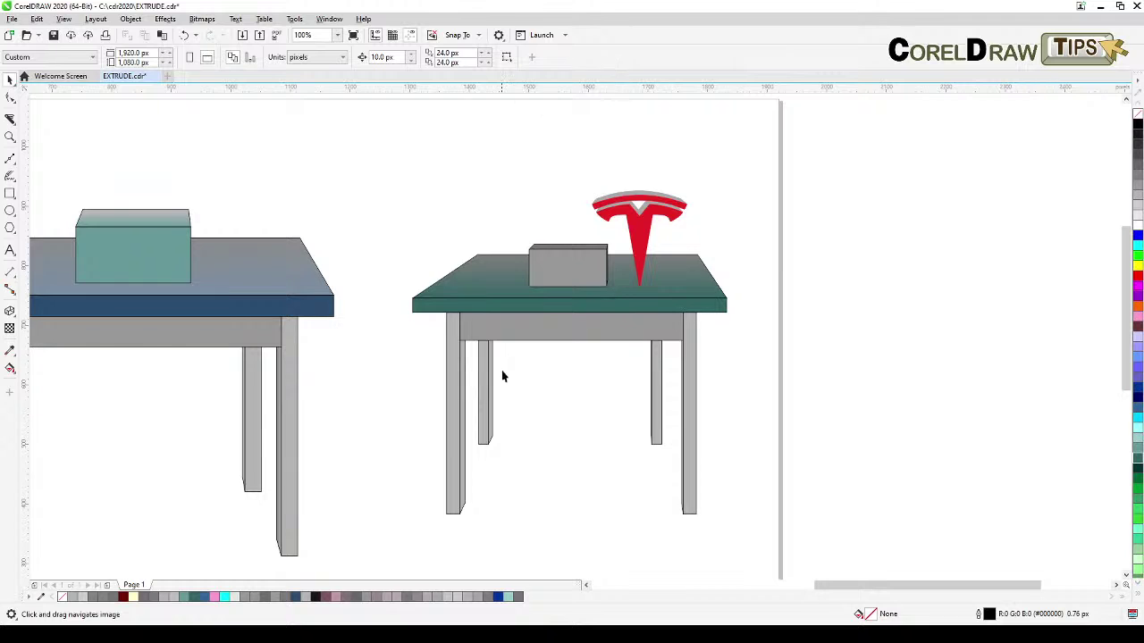
{"action": "left_click_drag", "start_coordinate": [502, 376], "coordinate": [662, 354]}
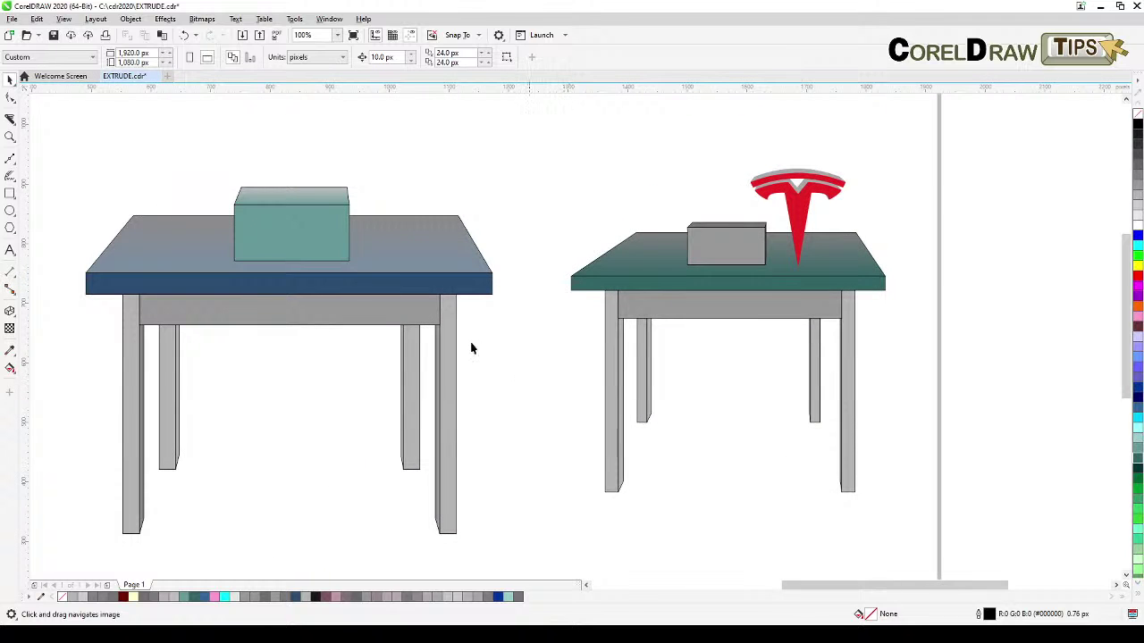
{"action": "key", "text": "space"}
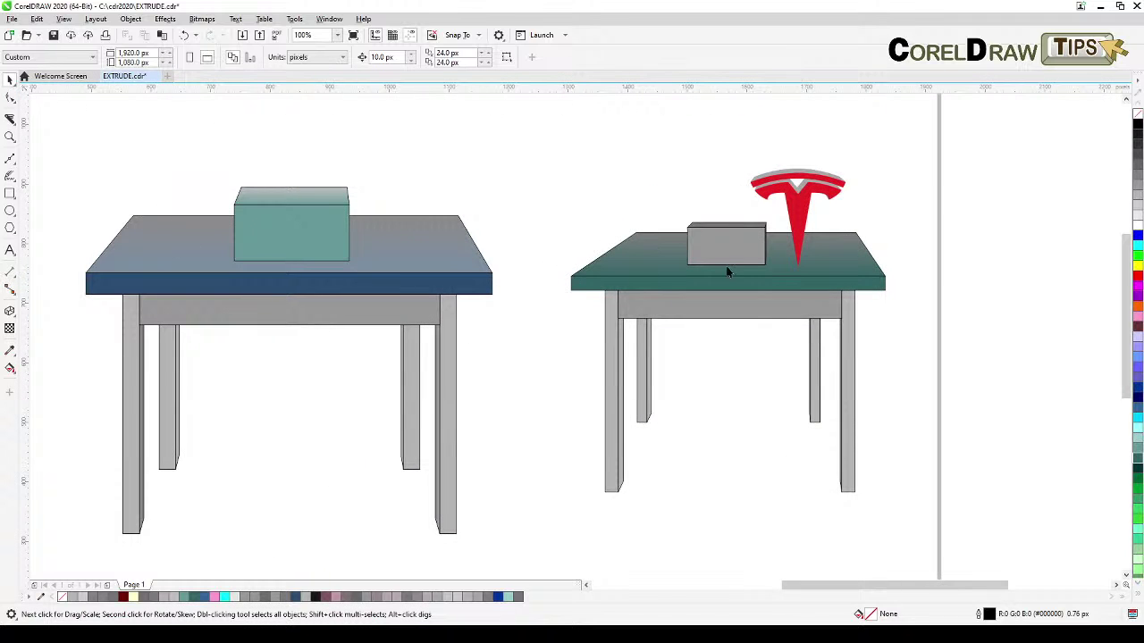
{"action": "scroll", "coordinate": [784, 329], "scroll_direction": "up", "scroll_amount": 1}
{"action": "left_click_drag", "start_coordinate": [784, 332], "coordinate": [711, 348]}
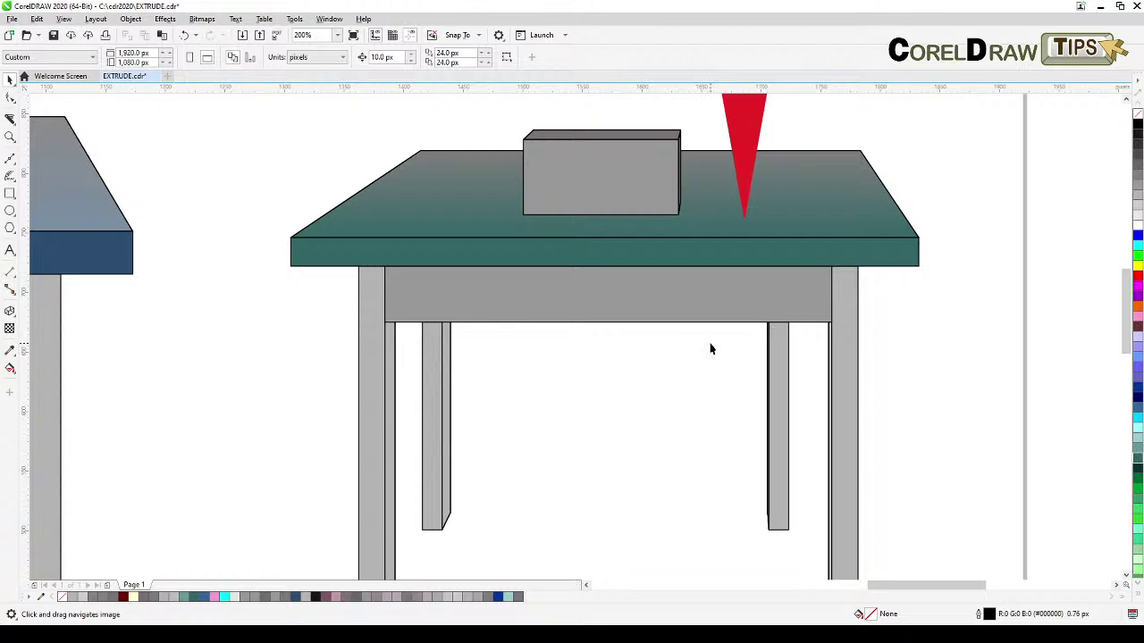
{"action": "scroll", "coordinate": [711, 348], "scroll_direction": "down", "scroll_amount": 1}
{"action": "scroll", "coordinate": [705, 352], "scroll_direction": "up", "scroll_amount": 1}
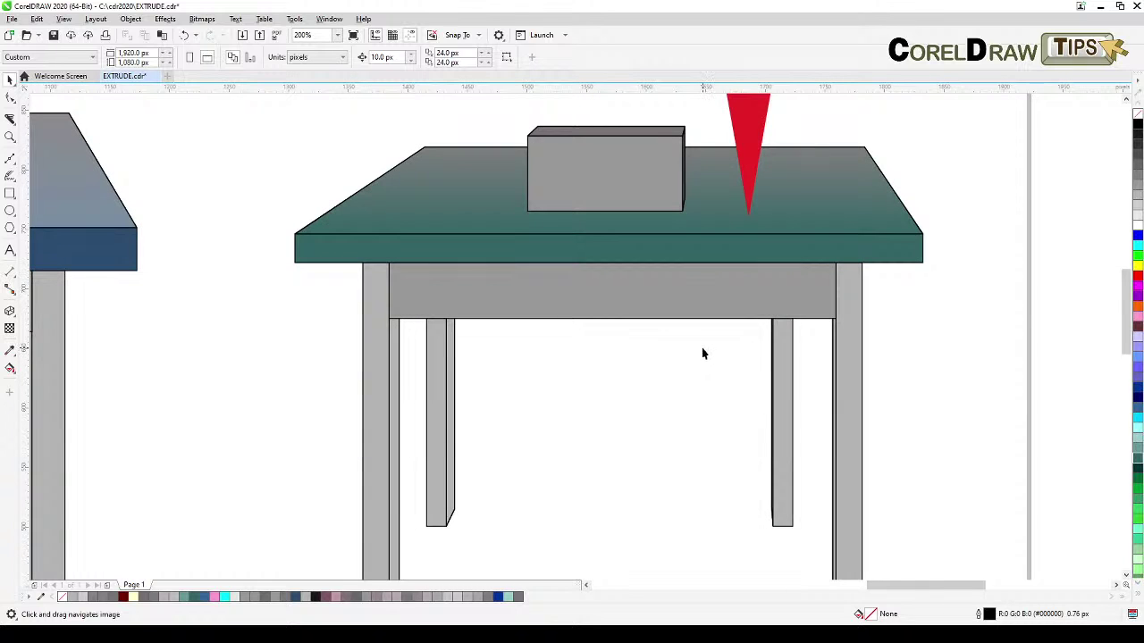
{"action": "left_click_drag", "start_coordinate": [705, 352], "coordinate": [705, 443]}
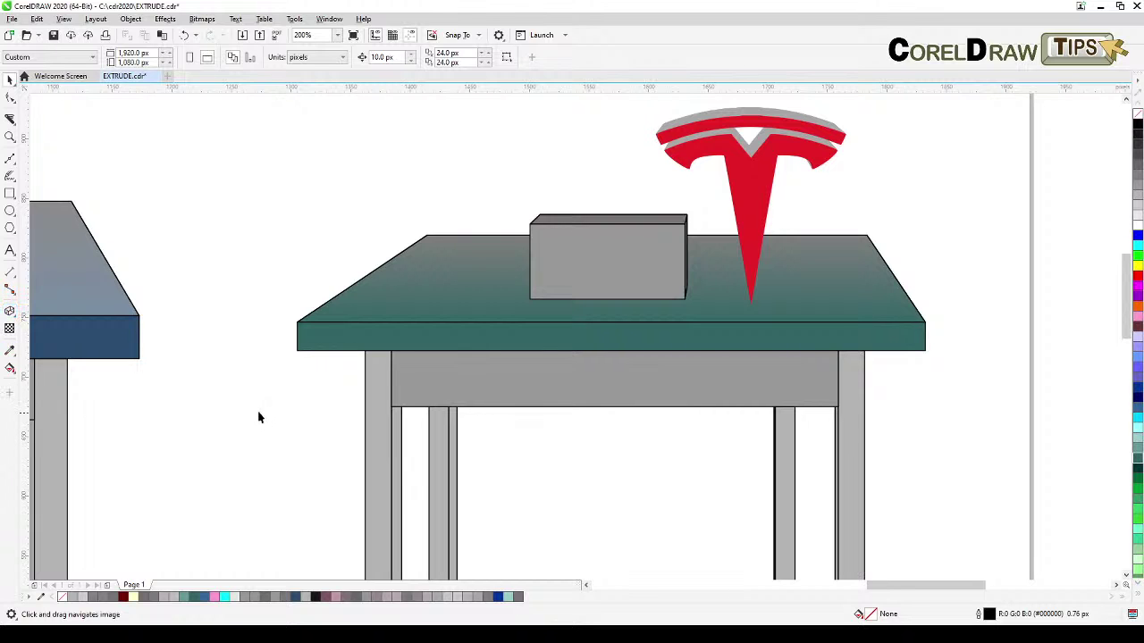
- Review both finished tables on the full page and frame the teal table with its gray box and red logo for a closer look
{"action": "scroll", "coordinate": [269, 413], "scroll_direction": "down", "scroll_amount": 2}
{"action": "left_click_drag", "start_coordinate": [273, 414], "coordinate": [477, 340]}
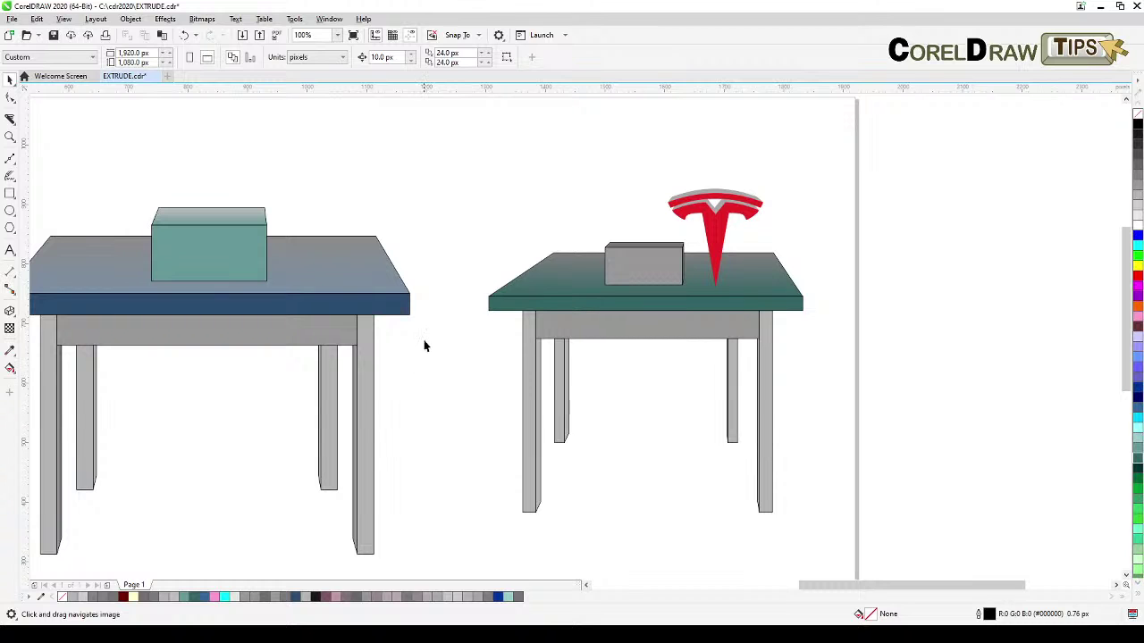
{"action": "left_click_drag", "start_coordinate": [442, 354], "coordinate": [467, 356]}
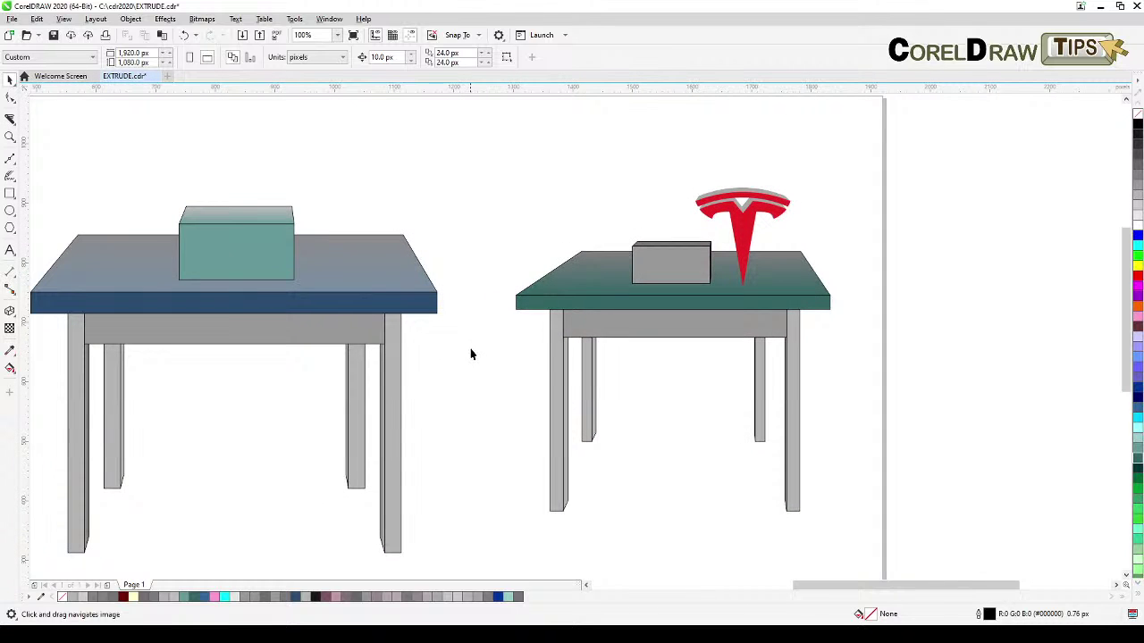
{"action": "scroll", "coordinate": [569, 324], "scroll_direction": "down", "scroll_amount": 2}
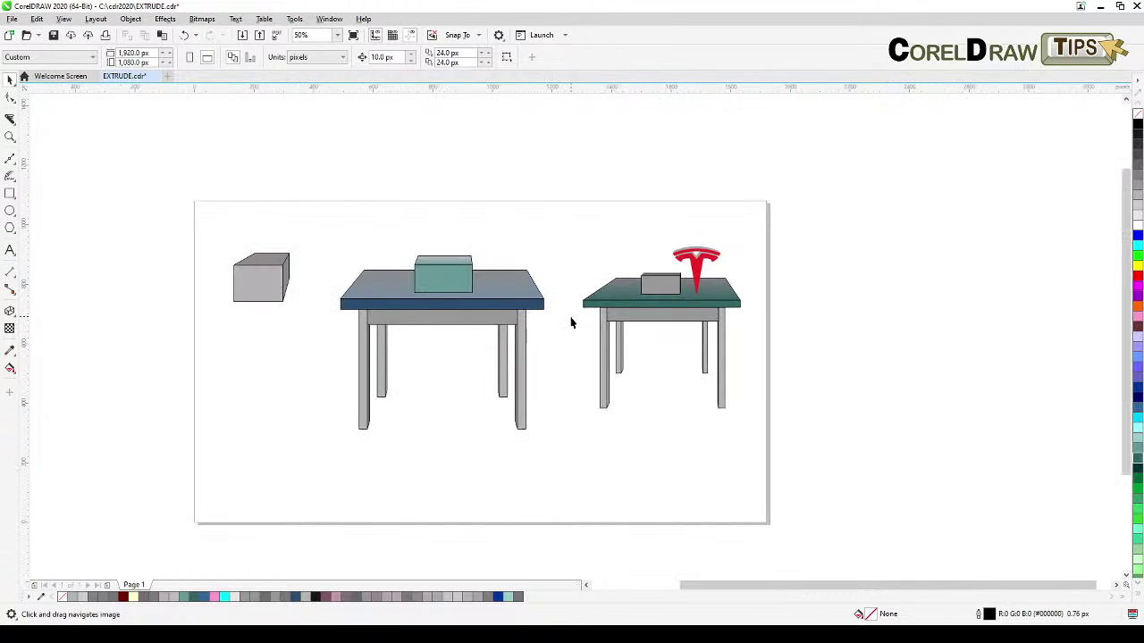
{"action": "scroll", "coordinate": [590, 328], "scroll_direction": "up", "scroll_amount": 2}
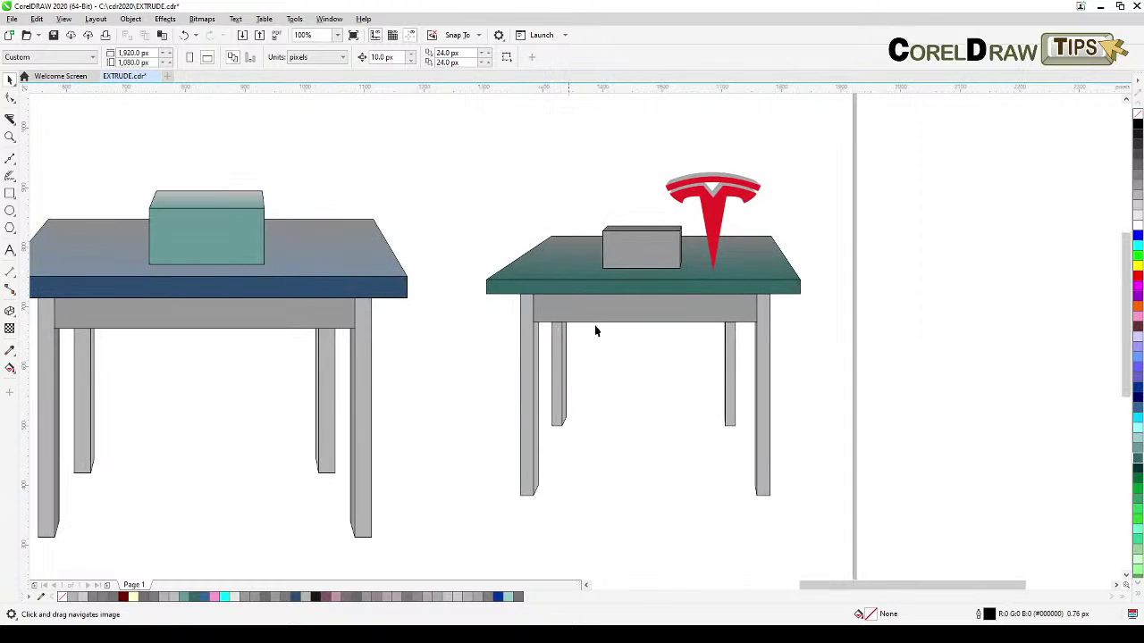
{"action": "left_click_drag", "start_coordinate": [616, 331], "coordinate": [544, 332]}
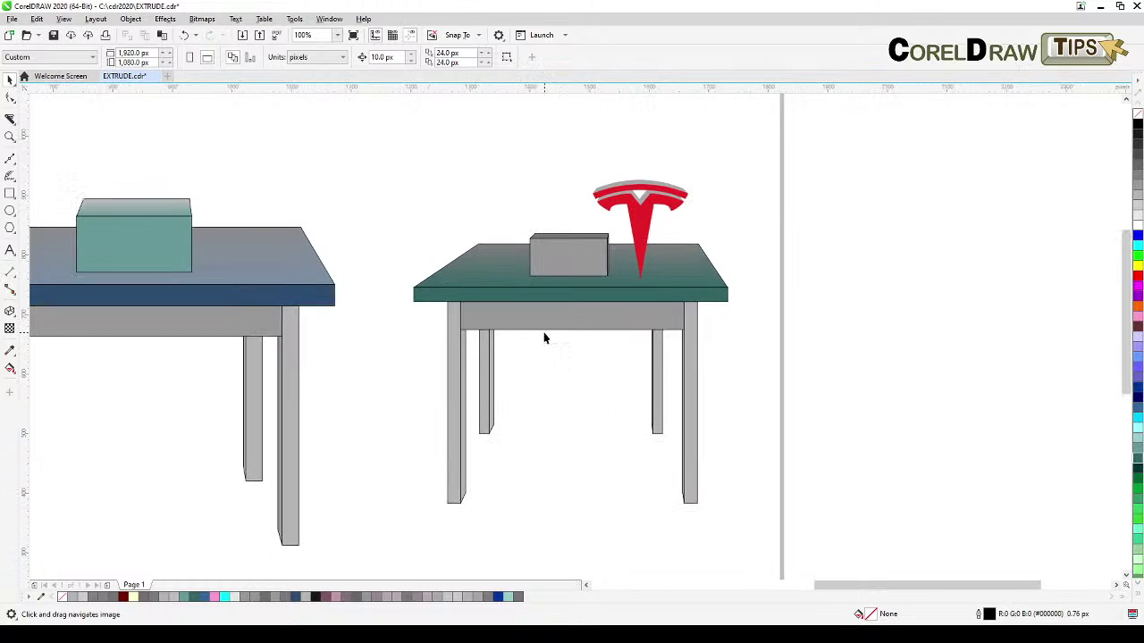
{"action": "left_click", "coordinate": [10, 136]}
{"action": "left_click_drag", "start_coordinate": [359, 148], "coordinate": [828, 534]}
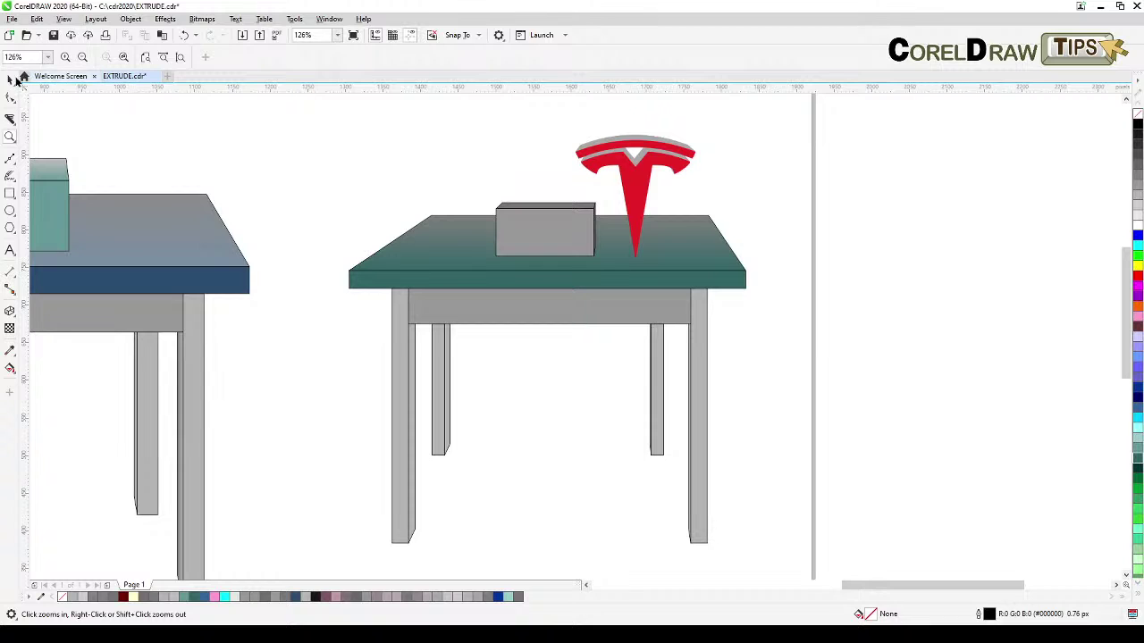
{"action": "left_click", "coordinate": [10, 78]}
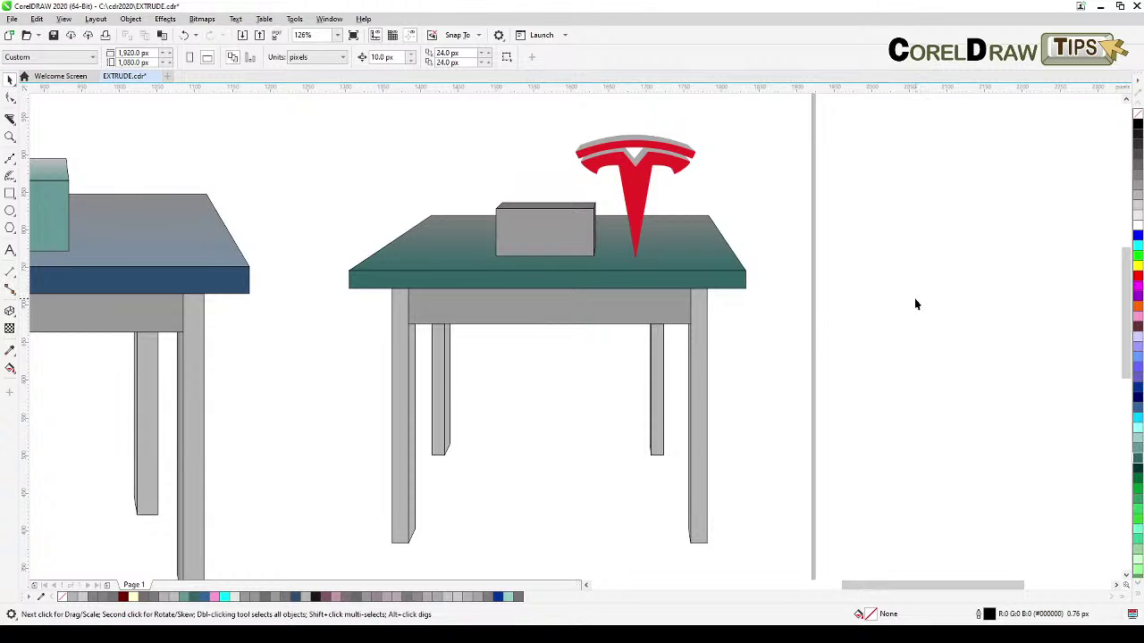